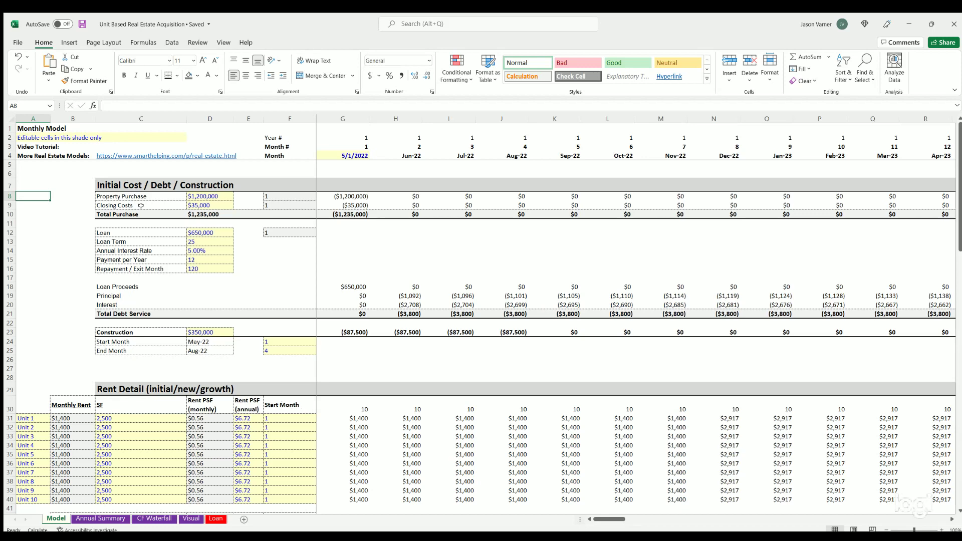
Review the property purchase, closing costs and total purchase rows, plus Net Operating Income and the Cash Flow Detail section.
{"action": "mouse_move", "coordinate": [115, 180]}
{"action": "left_mouse_down"}
{"action": "mouse_move", "coordinate": [558, 339]}
{"action": "mouse_move", "coordinate": [561, 351]}
{"action": "left_mouse_up"}
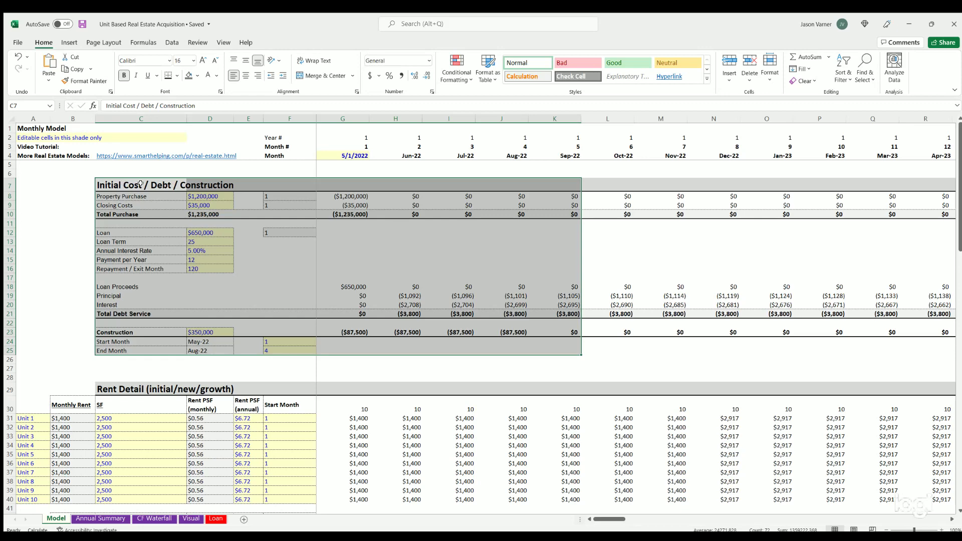
{"action": "left_click", "coordinate": [127, 196]}
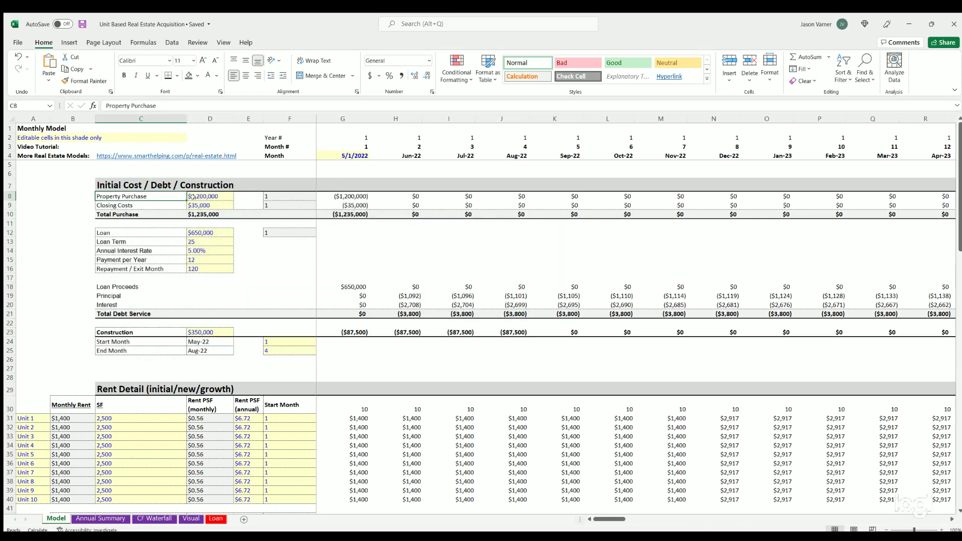
{"action": "left_click", "coordinate": [204, 196]}
{"action": "left_click", "coordinate": [146, 203]}
{"action": "key", "text": "Right"}
{"action": "left_click_drag", "start_coordinate": [143, 214], "coordinate": [495, 214]}
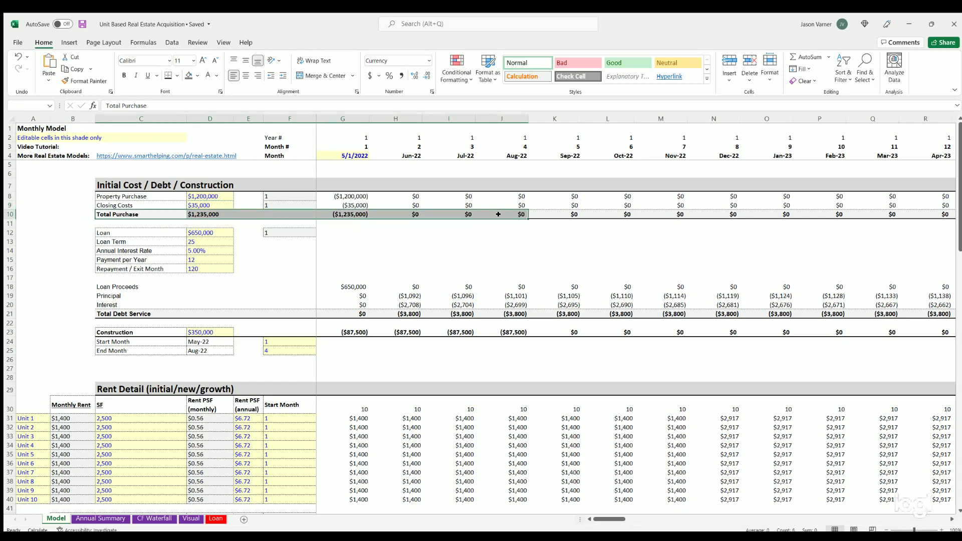
{"action": "scroll", "coordinate": [158, 321], "scroll_direction": "down", "scroll_amount": 20}
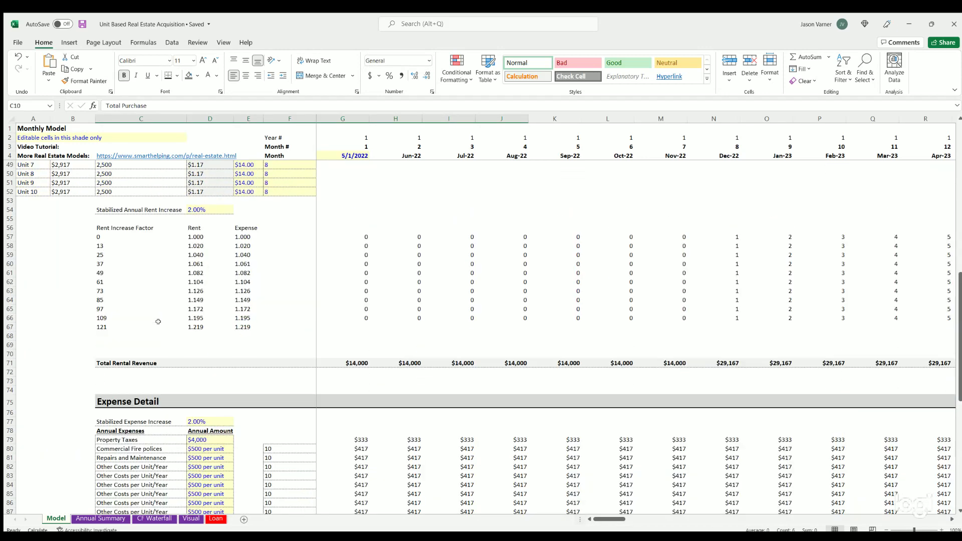
{"action": "left_click", "coordinate": [120, 331]}
{"action": "left_click_drag", "start_coordinate": [425, 372], "coordinate": [466, 387]}
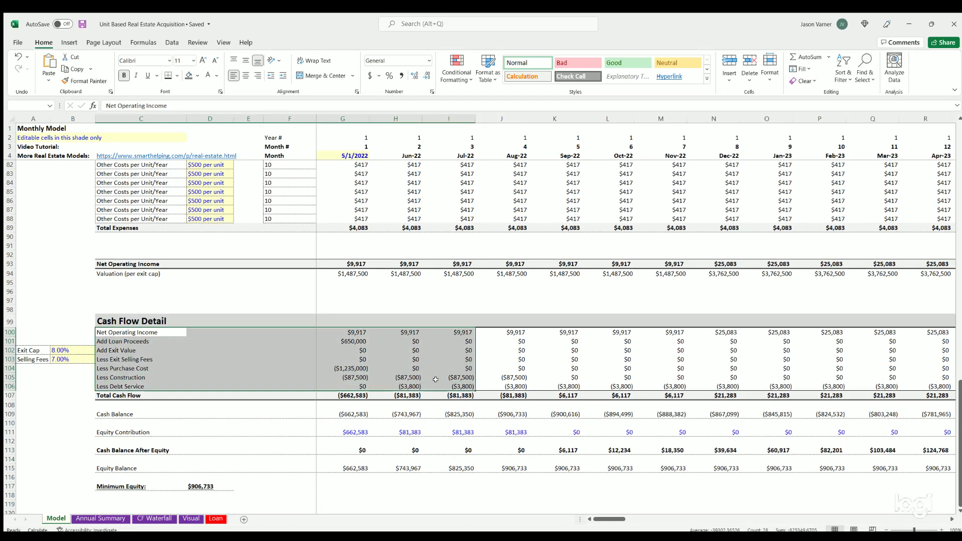
{"action": "left_click_drag", "start_coordinate": [151, 264], "coordinate": [461, 265]}
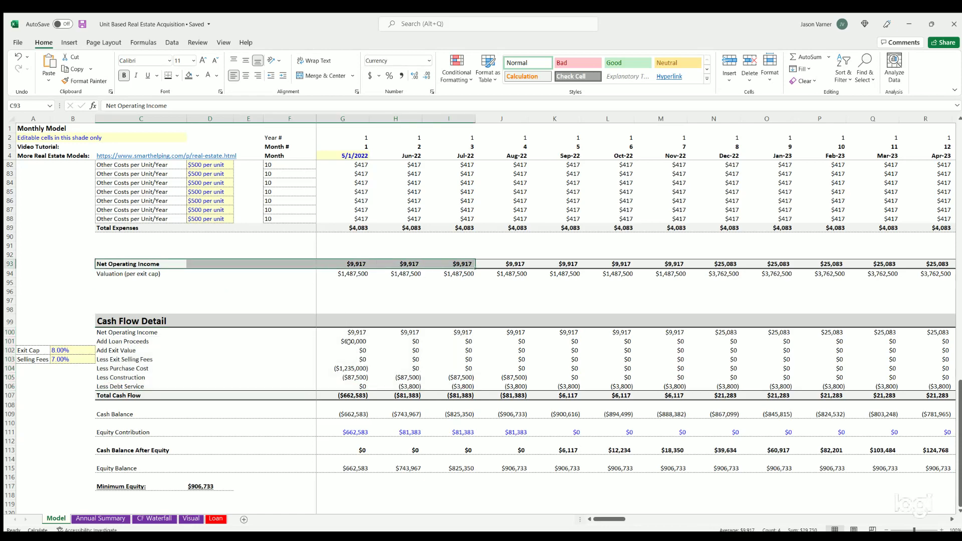
{"action": "left_click", "coordinate": [350, 333]}
{"action": "scroll", "coordinate": [321, 343], "scroll_direction": "up", "scroll_amount": 20}
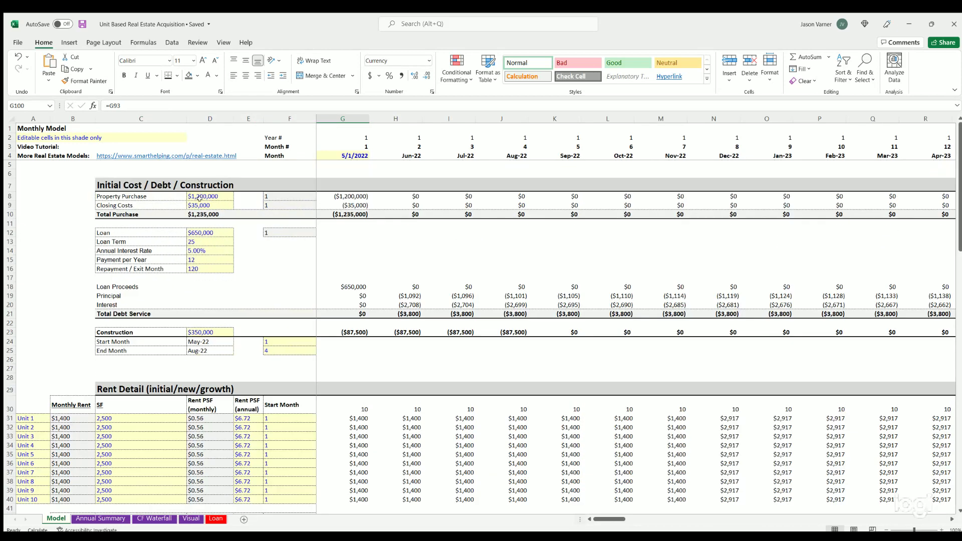
Review the closing costs and the loan inputs: amount, term, annual interest rate, payments per year and repayment/exit month.
{"action": "left_click", "coordinate": [203, 205]}
{"action": "left_click_drag", "start_coordinate": [162, 233], "coordinate": [210, 269]}
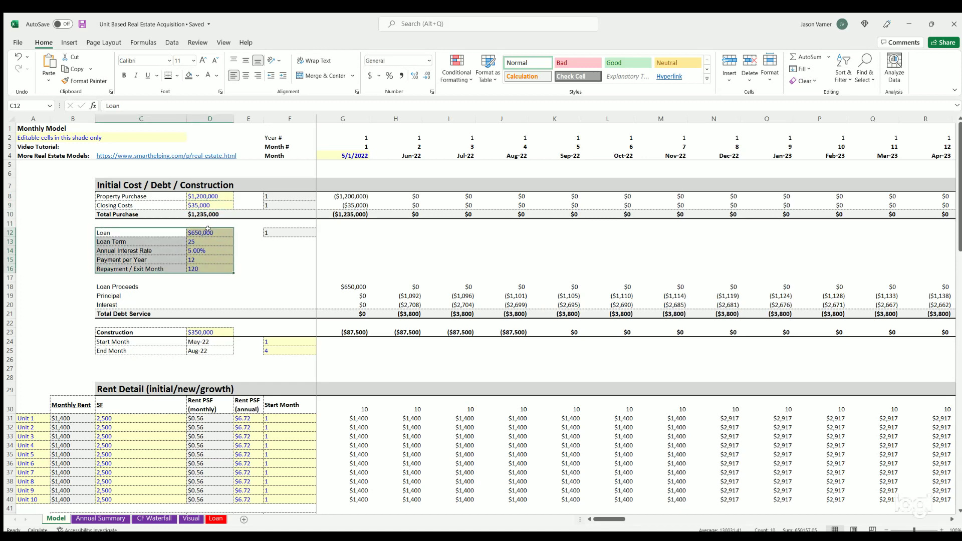
{"action": "left_click", "coordinate": [207, 231]}
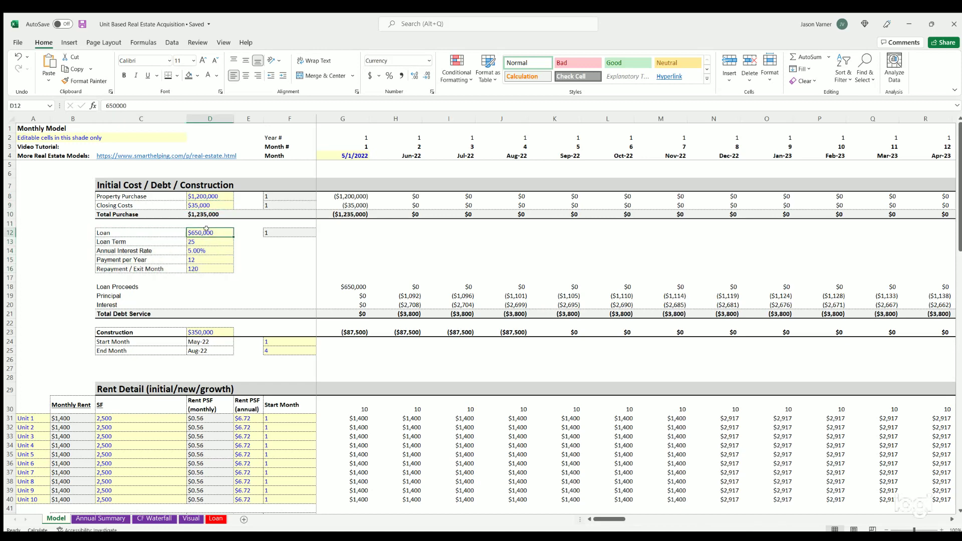
{"action": "left_click", "coordinate": [205, 242]}
{"action": "left_click", "coordinate": [204, 251]}
{"action": "left_click", "coordinate": [202, 259]}
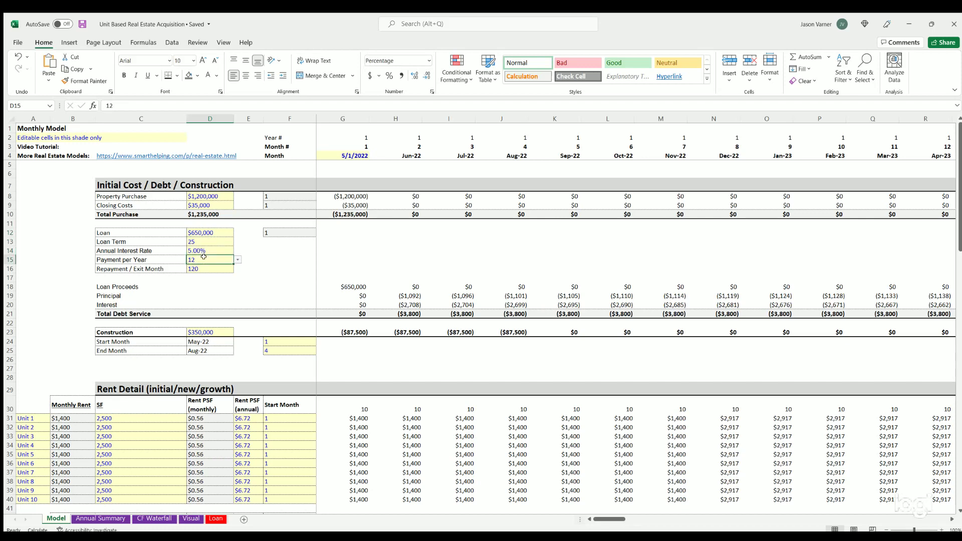
{"action": "left_click", "coordinate": [198, 269]}
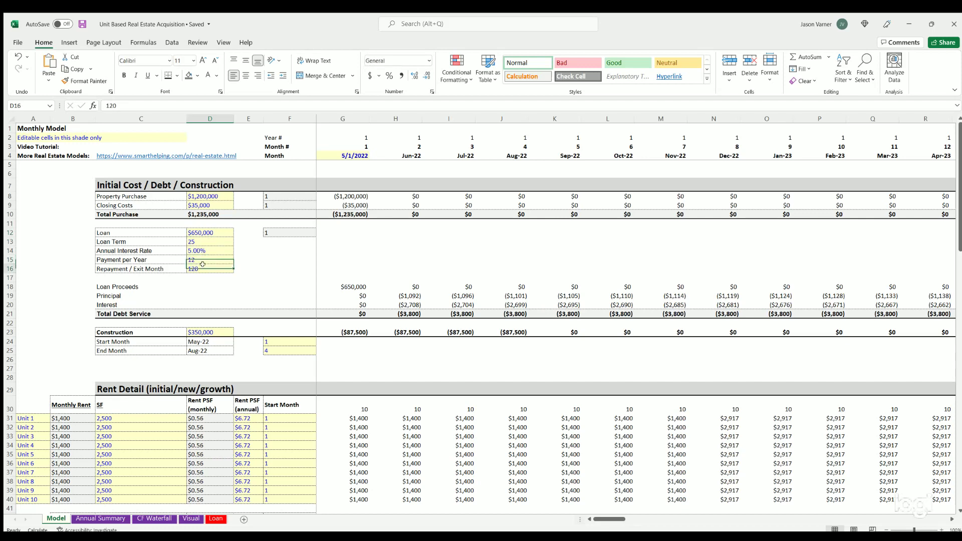
{"action": "left_click", "coordinate": [195, 240]}
{"action": "left_click", "coordinate": [200, 253]}
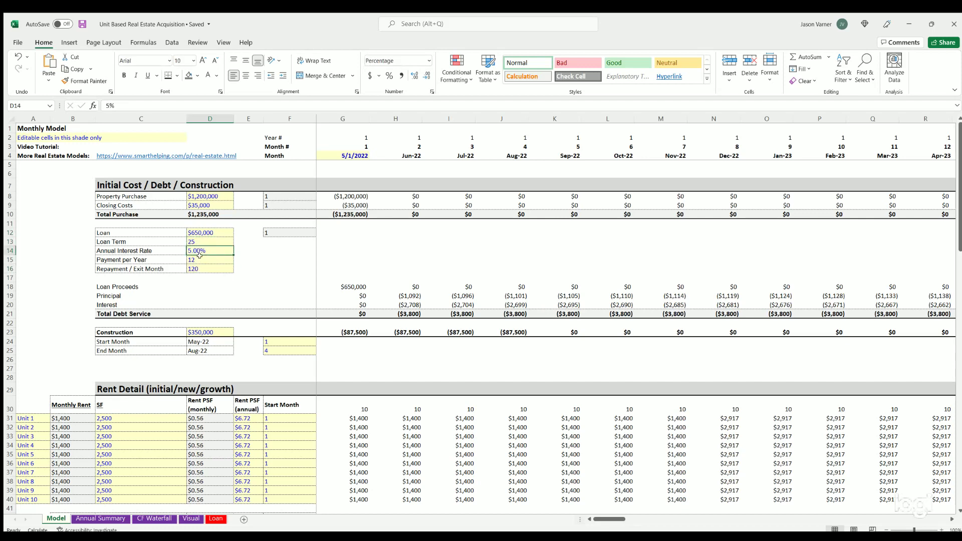
{"action": "left_click", "coordinate": [199, 257]}
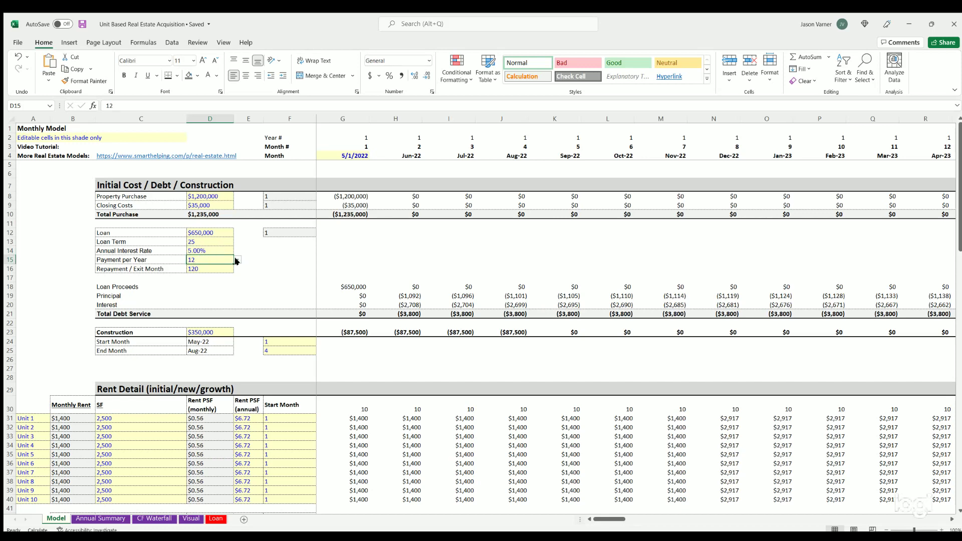
{"action": "left_click", "coordinate": [199, 232]}
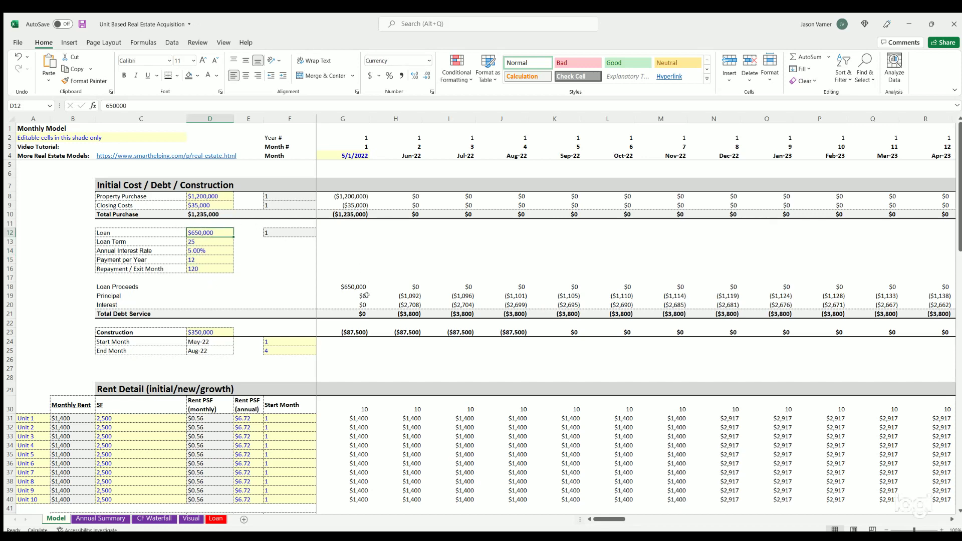
{"action": "left_click", "coordinate": [196, 266]}
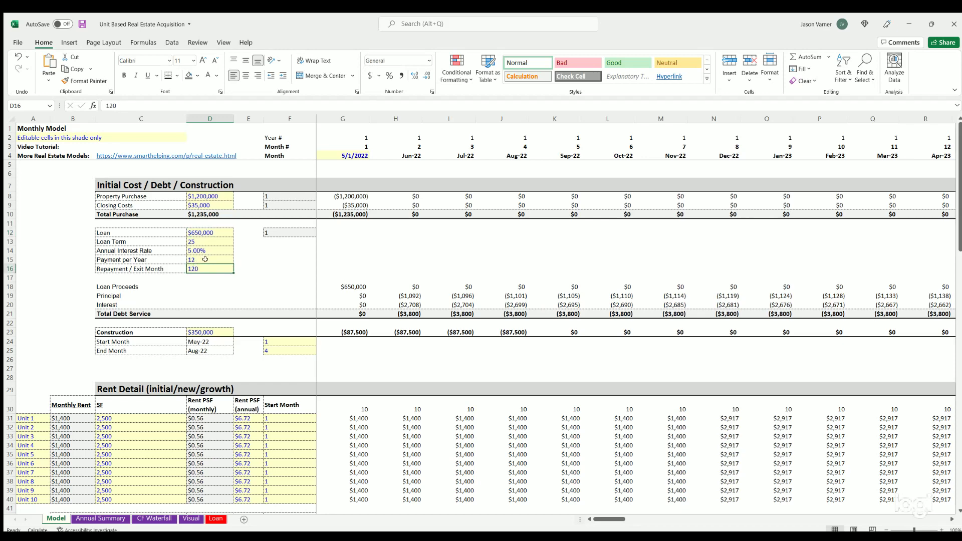
Set the loan term to 20 and the loan amount to $350,000.
{"action": "left_click", "coordinate": [200, 241]}
{"action": "type", "text": "20"}
{"action": "key", "text": "Return"}
{"action": "key", "text": "Up"}
{"action": "key", "text": "Up"}
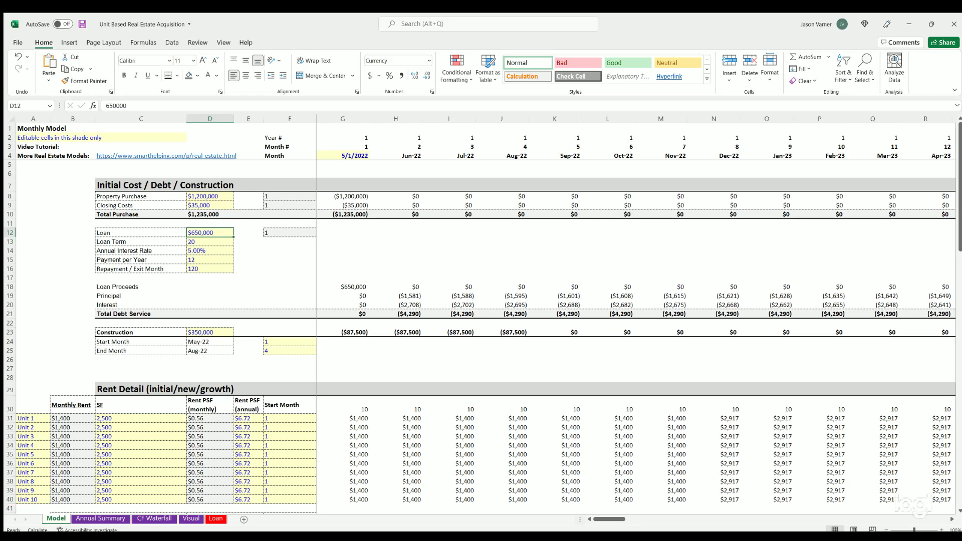
{"action": "type", "text": "350,000"}
{"action": "key", "text": "Return"}
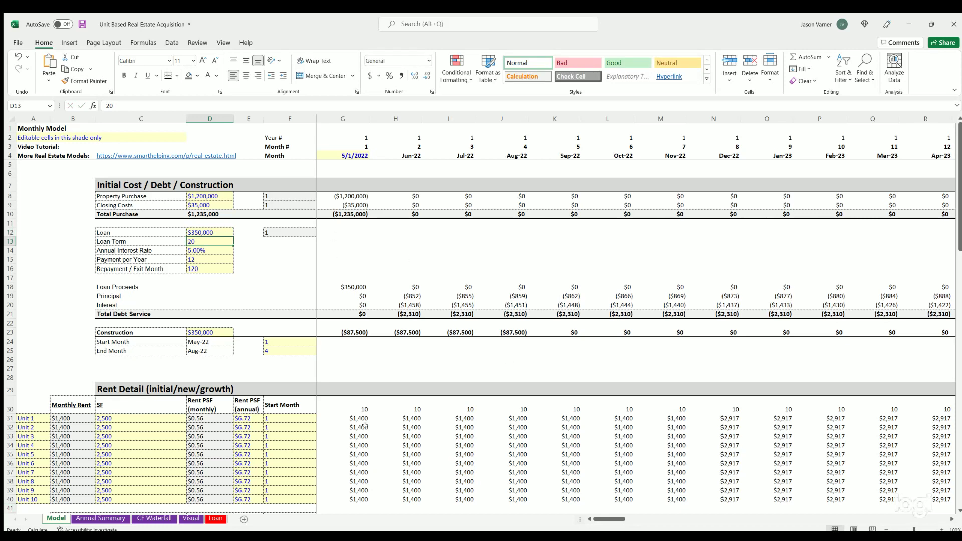
Set the loan's Repayment / Exit Month to 60.
{"action": "left_click", "coordinate": [200, 269]}
{"action": "mouse_move", "coordinate": [208, 267]}
{"action": "left_mouse_down"}
{"action": "mouse_move", "coordinate": [145, 264]}
{"action": "mouse_move", "coordinate": [201, 267]}
{"action": "left_mouse_up"}
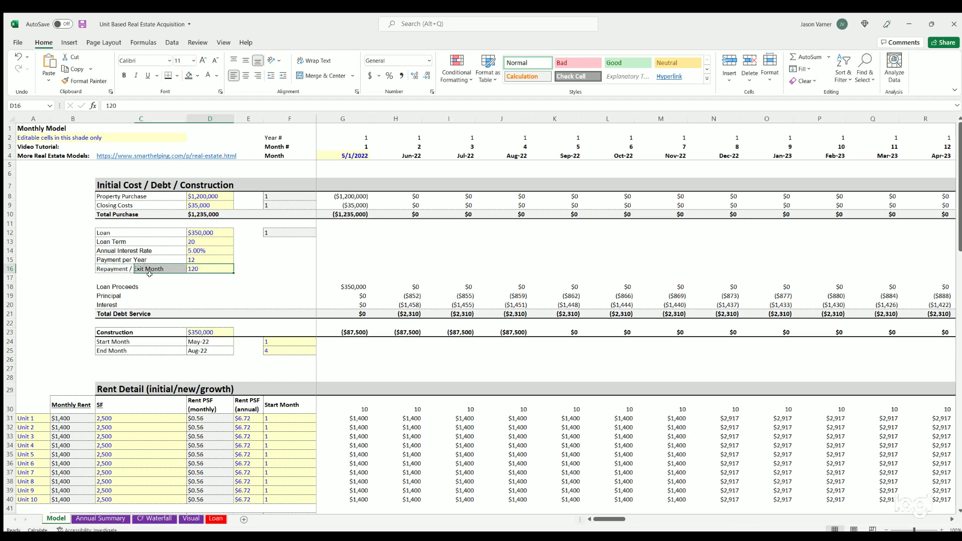
{"action": "type", "text": "60"}
{"action": "key", "text": "Return"}
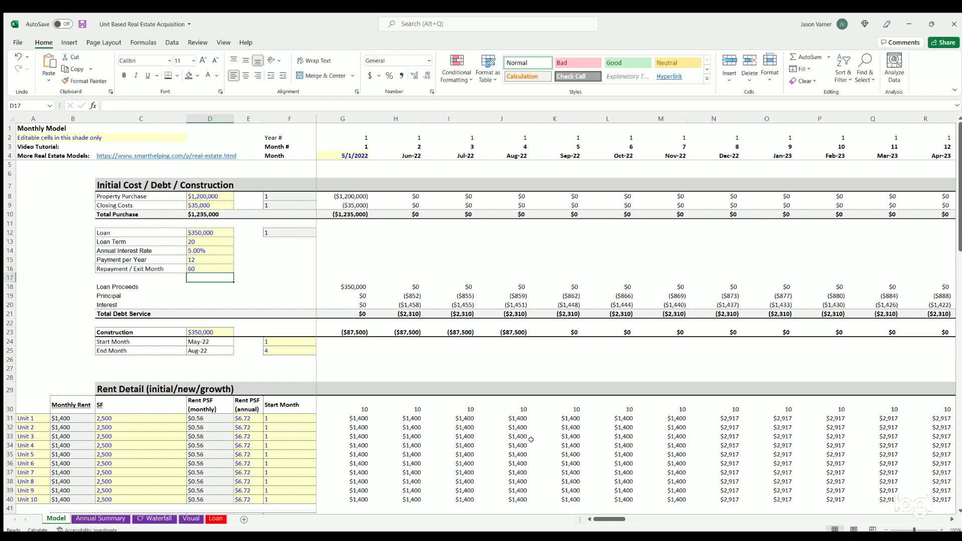
Examine the month 60 debt service and exit value, plus the monthly Valuation (per exit cap) row and its formula.
{"action": "left_click_drag", "start_coordinate": [603, 520], "coordinate": [787, 516]}
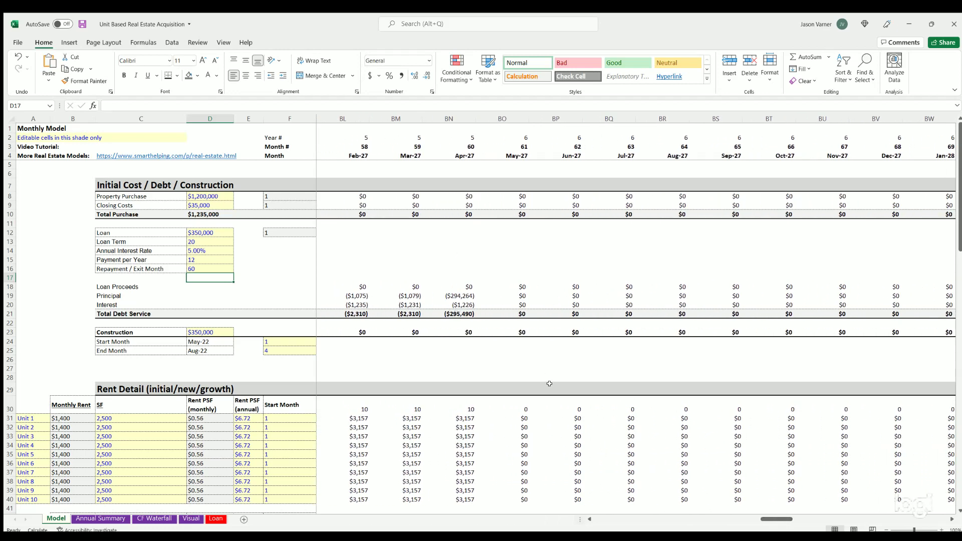
{"action": "scroll", "coordinate": [549, 384], "scroll_direction": "down", "scroll_amount": 20}
{"action": "left_click", "coordinate": [462, 350]}
{"action": "scroll", "coordinate": [460, 427], "scroll_direction": "up", "scroll_amount": 20}
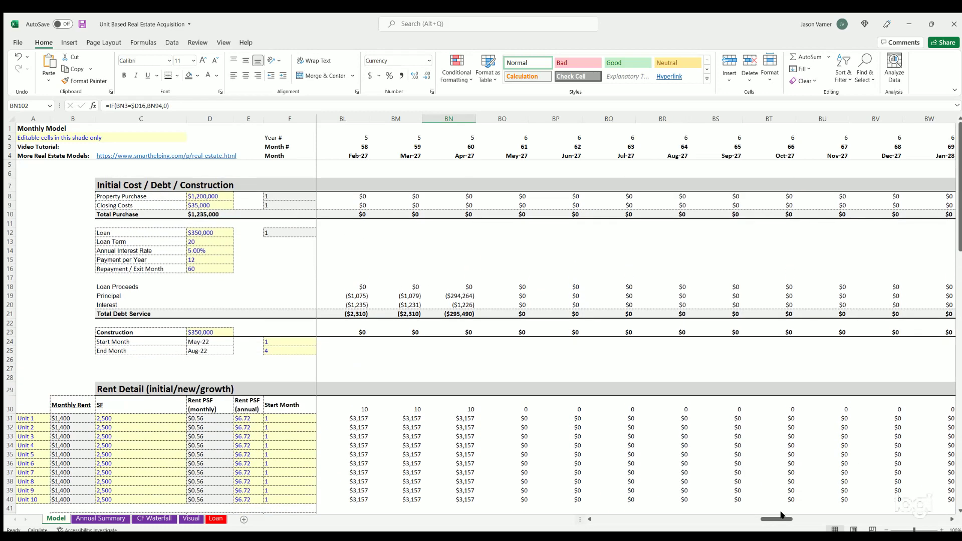
{"action": "scroll", "coordinate": [258, 240], "scroll_direction": "left", "scroll_amount": 15}
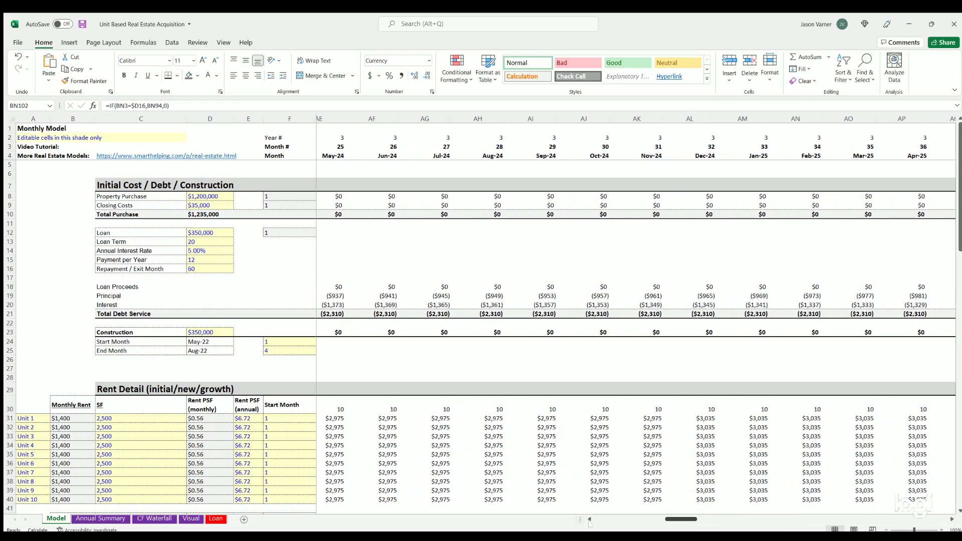
{"action": "left_click", "coordinate": [194, 267]}
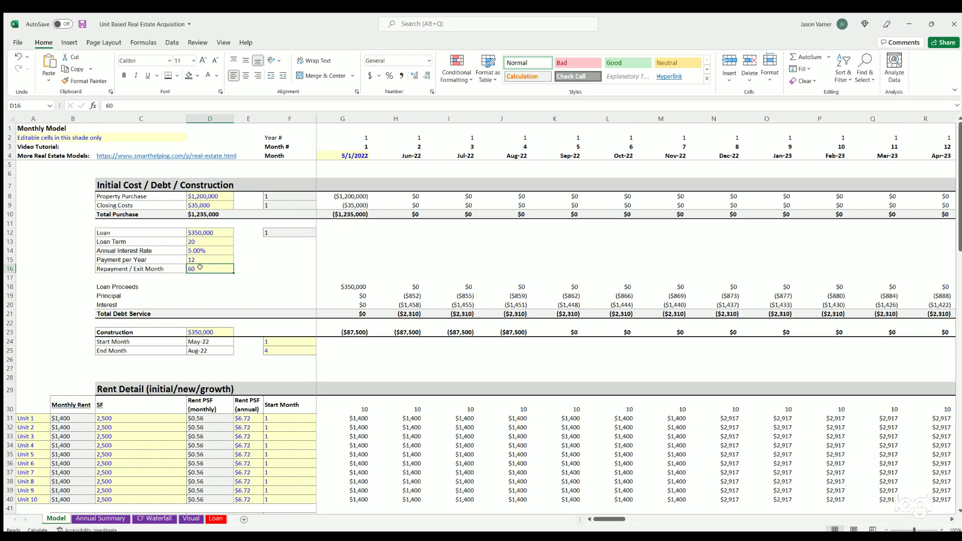
{"action": "scroll", "coordinate": [202, 306], "scroll_direction": "down", "scroll_amount": 10}
{"action": "scroll", "coordinate": [280, 301], "scroll_direction": "up", "scroll_amount": 7}
{"action": "scroll", "coordinate": [278, 303], "scroll_direction": "down", "scroll_amount": 17}
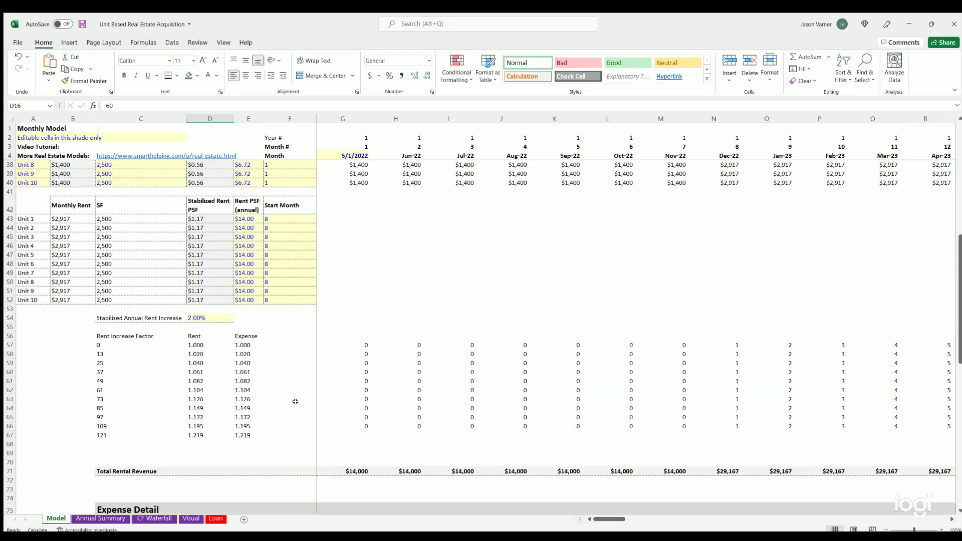
{"action": "scroll", "coordinate": [276, 391], "scroll_direction": "down", "scroll_amount": 1}
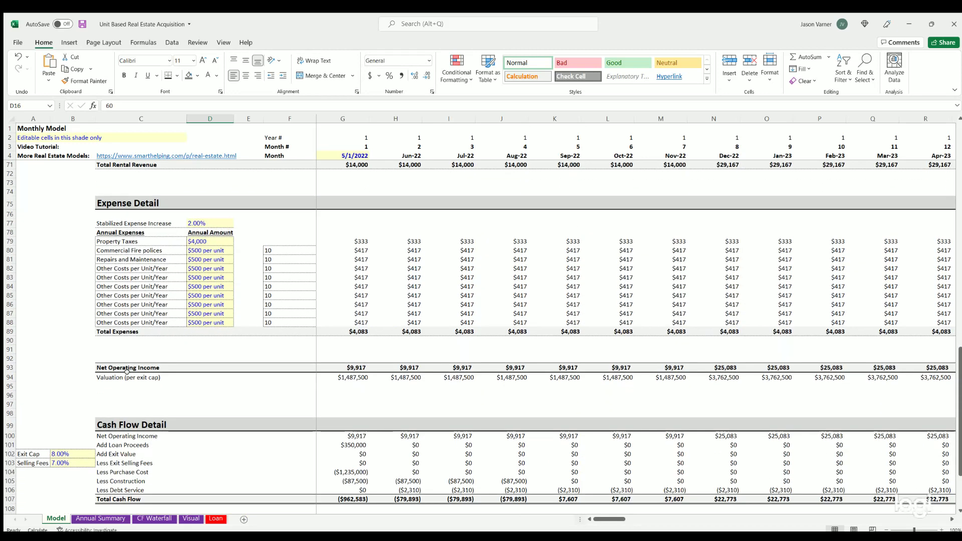
{"action": "left_click", "coordinate": [126, 375]}
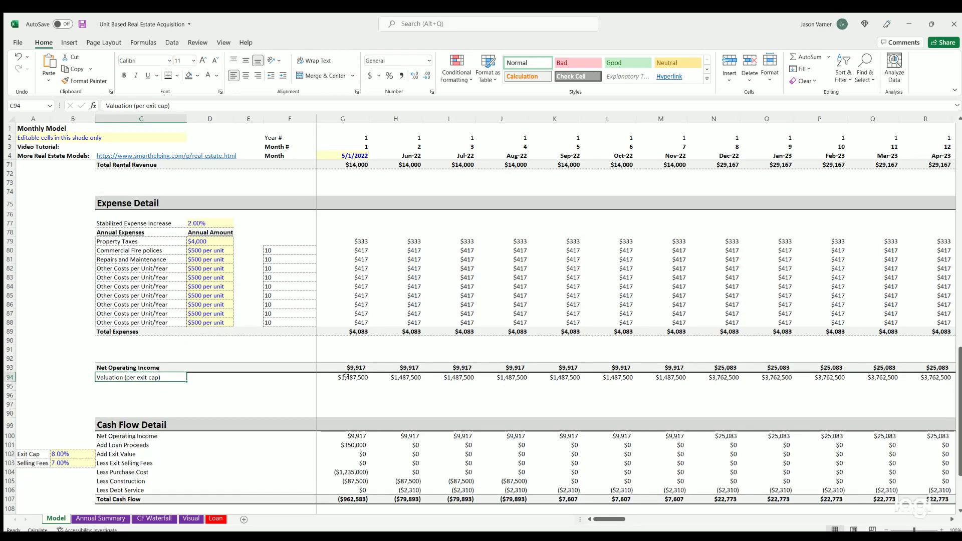
{"action": "mouse_move", "coordinate": [511, 377]}
{"action": "left_mouse_down"}
{"action": "mouse_move", "coordinate": [351, 373]}
{"action": "mouse_move", "coordinate": [512, 378]}
{"action": "left_mouse_up"}
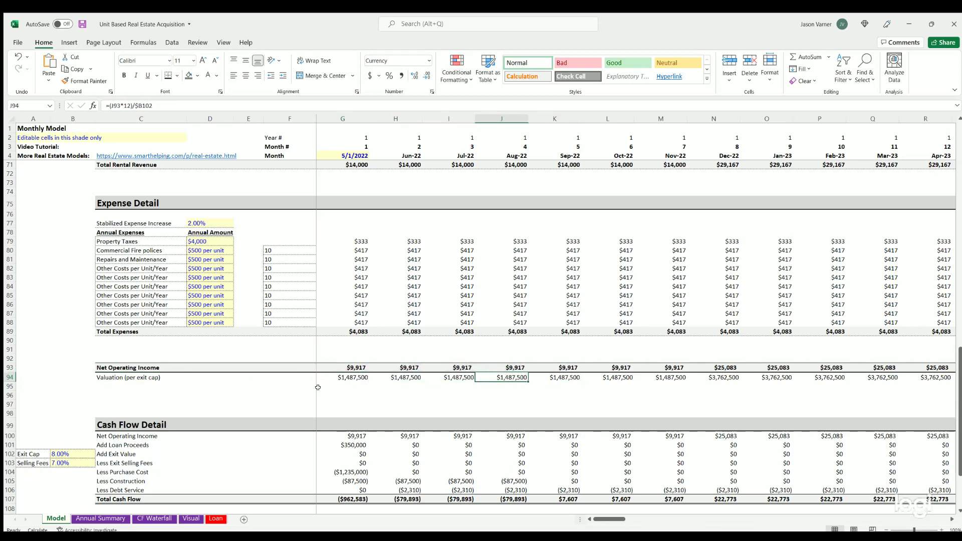
Set the loan's Repayment / Exit Month to 120.
{"action": "scroll", "coordinate": [318, 386], "scroll_direction": "up", "scroll_amount": 20}
{"action": "left_click", "coordinate": [210, 266]}
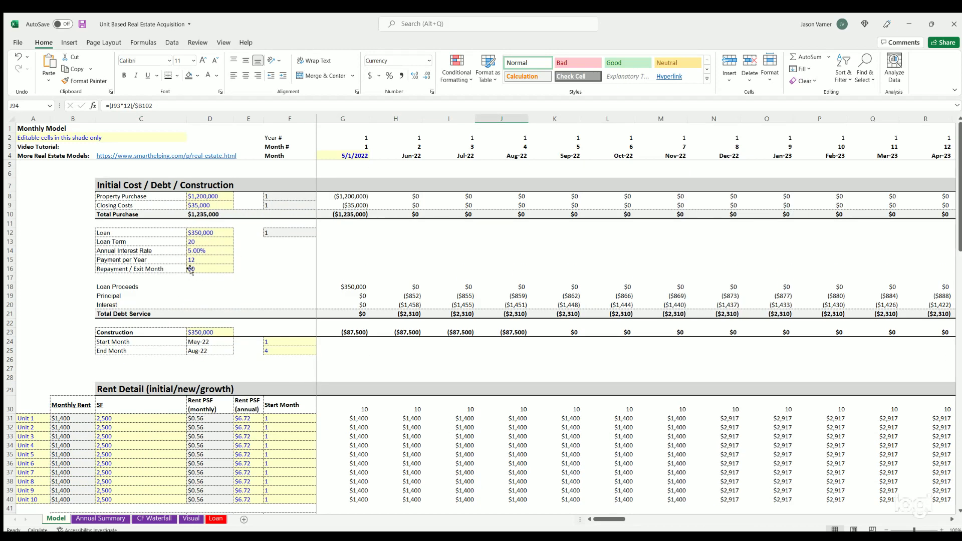
{"action": "type", "text": "120"}
{"action": "key", "text": "Return"}
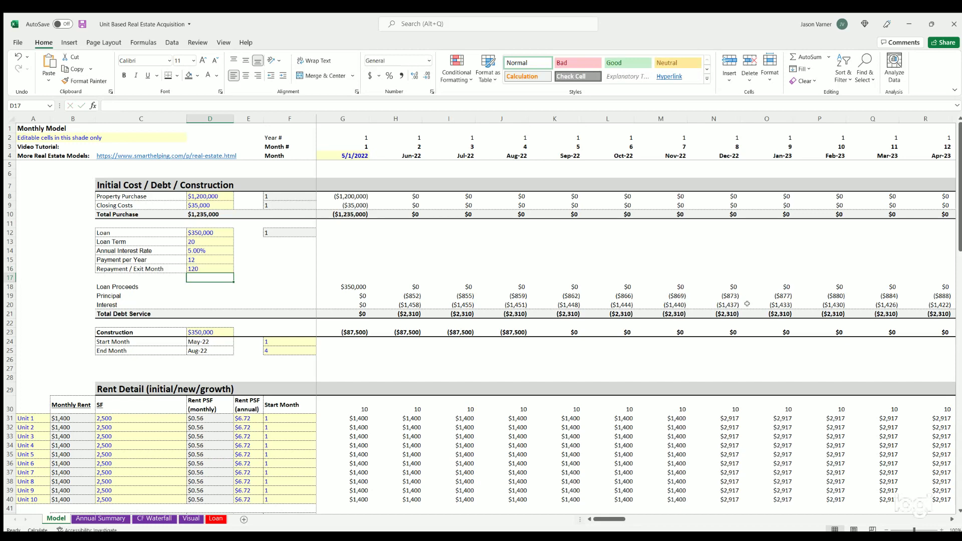
Review the construction cost with its start month and end month inputs.
{"action": "left_click", "coordinate": [131, 330]}
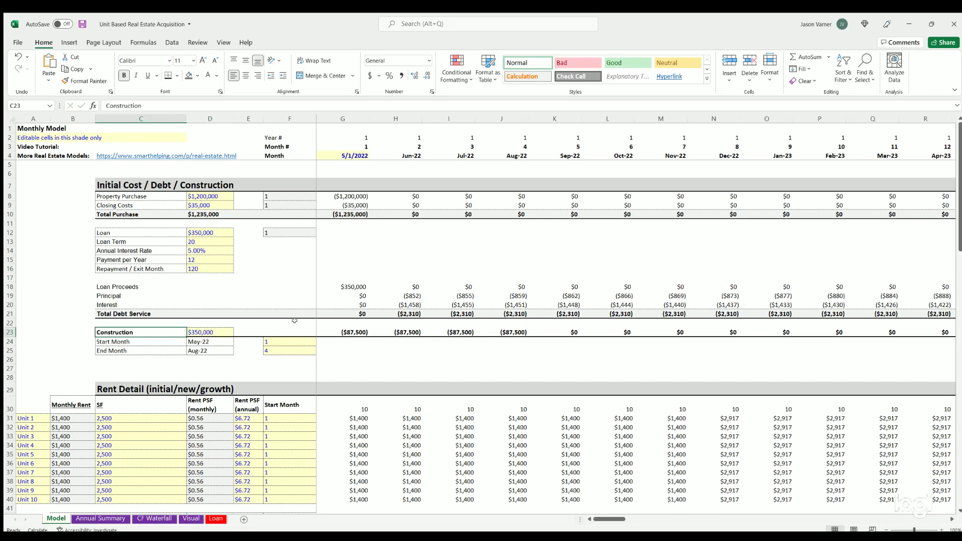
{"action": "left_click", "coordinate": [210, 331]}
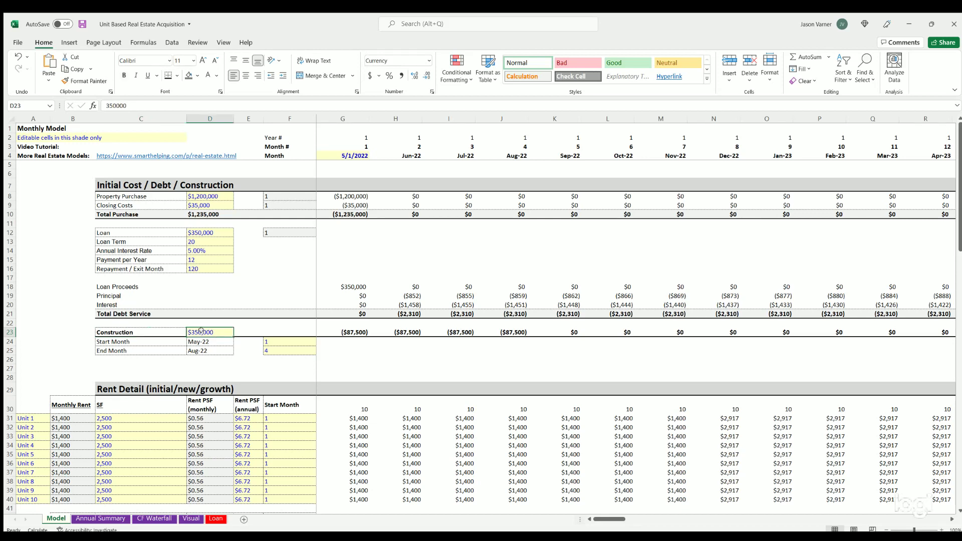
{"action": "left_click", "coordinate": [272, 341]}
{"action": "left_click", "coordinate": [271, 350]}
{"action": "left_click", "coordinate": [271, 340]}
{"action": "left_click", "coordinate": [271, 350]}
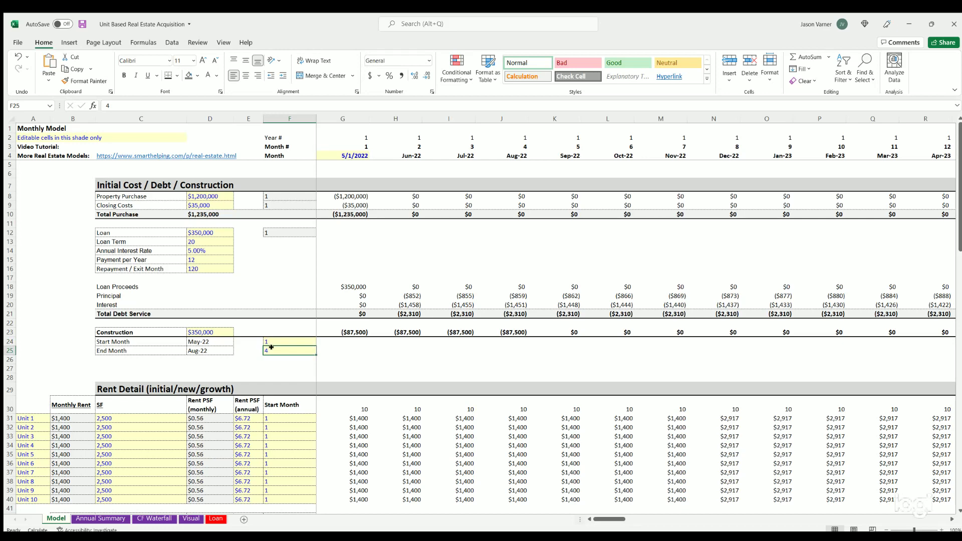
{"action": "left_click_drag", "start_coordinate": [271, 341], "coordinate": [271, 350]}
{"action": "scroll", "coordinate": [276, 294], "scroll_direction": "down", "scroll_amount": 4}
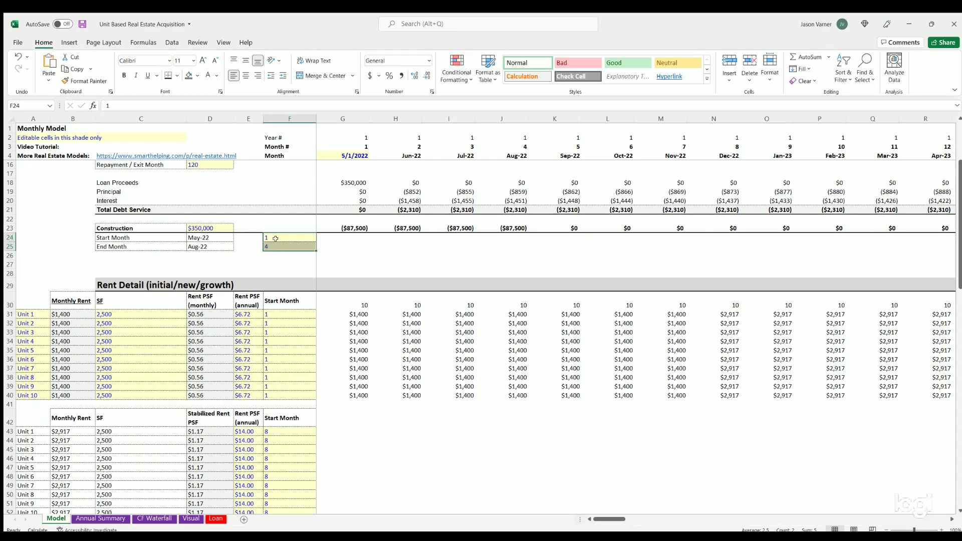
Set the construction end month to 8 and select the construction cost amount.
{"action": "left_click", "coordinate": [275, 242]}
{"action": "left_click", "coordinate": [285, 244]}
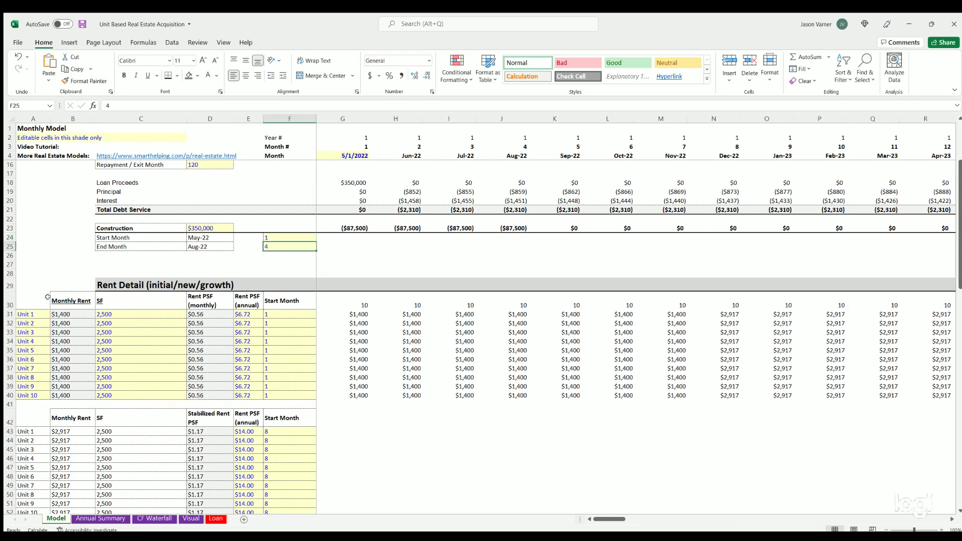
{"action": "type", "text": "8"}
{"action": "key", "text": "Return"}
{"action": "key", "text": "Up"}
{"action": "key", "text": "Up"}
{"action": "key", "text": "Left"}
{"action": "key", "text": "Left"}
{"action": "key", "text": "Up"}
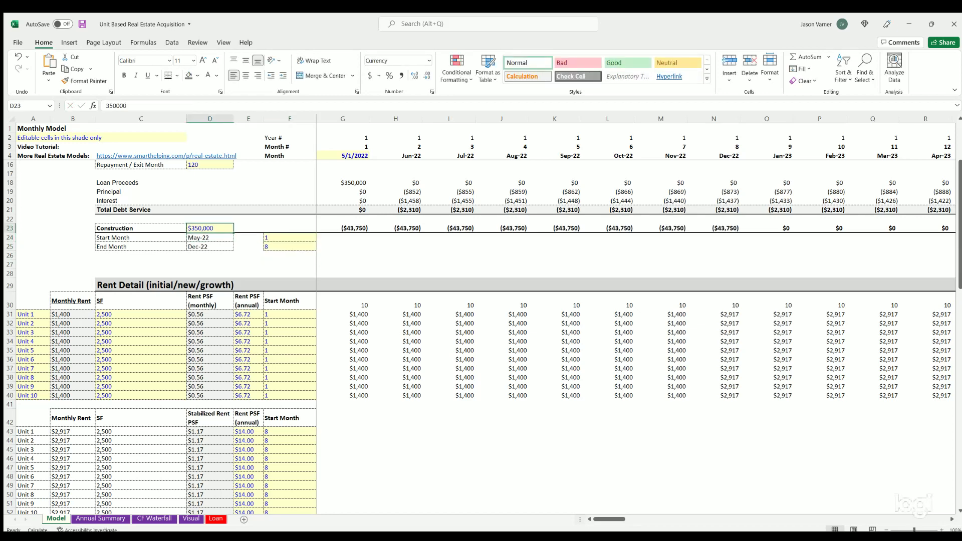
Set the construction cost to $400,000 and save the workbook.
{"action": "type", "text": "400,000"}
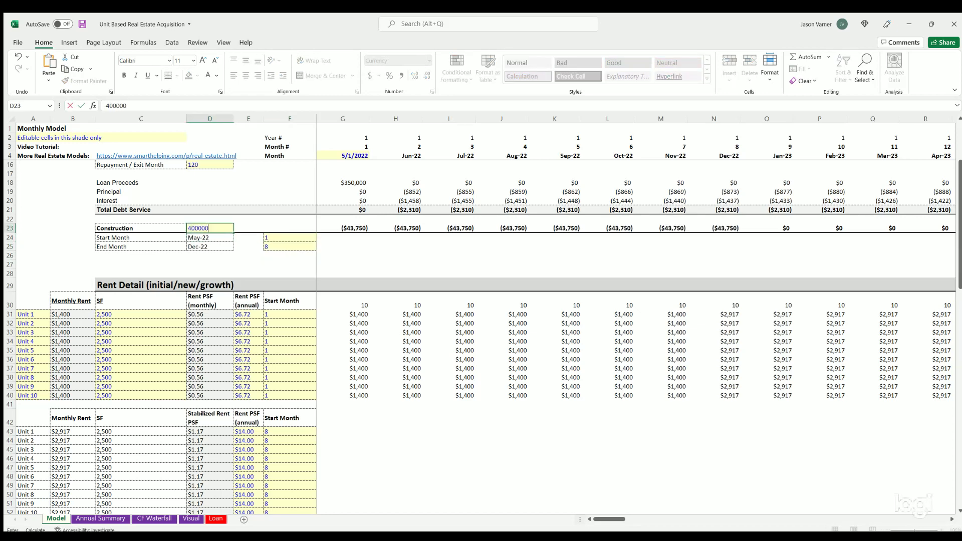
{"action": "key", "text": "Return"}
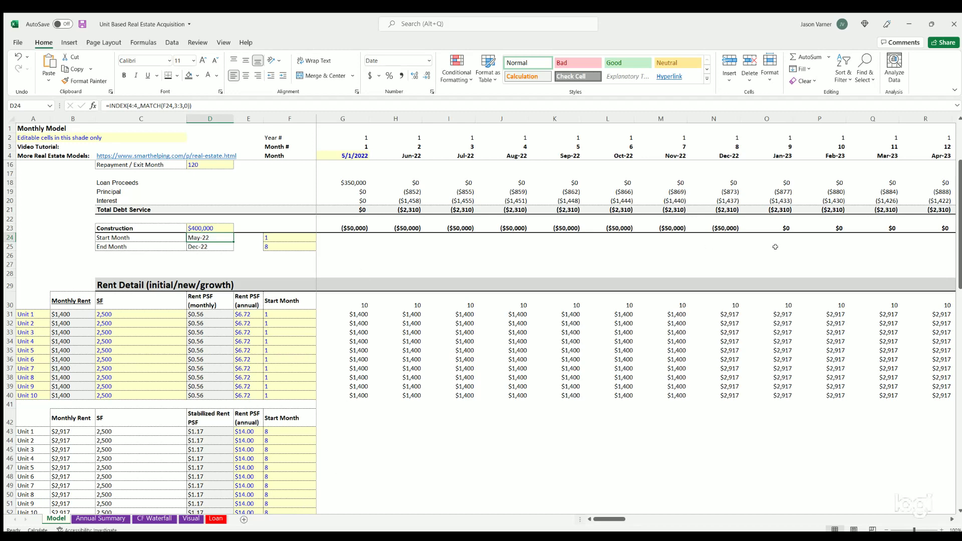
{"action": "left_click", "coordinate": [82, 24]}
Review the initial rent table's unit names, square footage, annual and monthly rent PSF, and monthly rent columns.
{"action": "left_click_drag", "start_coordinate": [959, 236], "coordinate": [957, 280]}
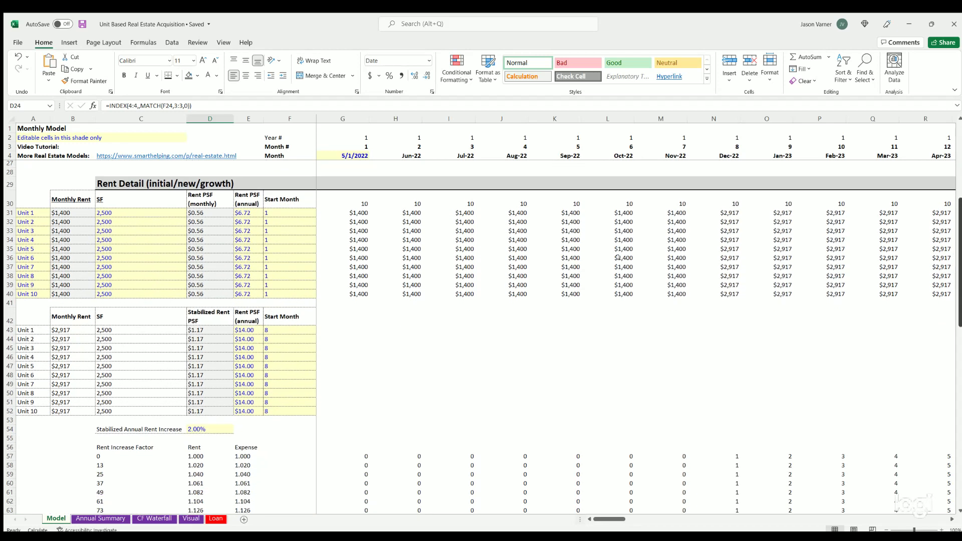
{"action": "left_click_drag", "start_coordinate": [25, 214], "coordinate": [26, 293]}
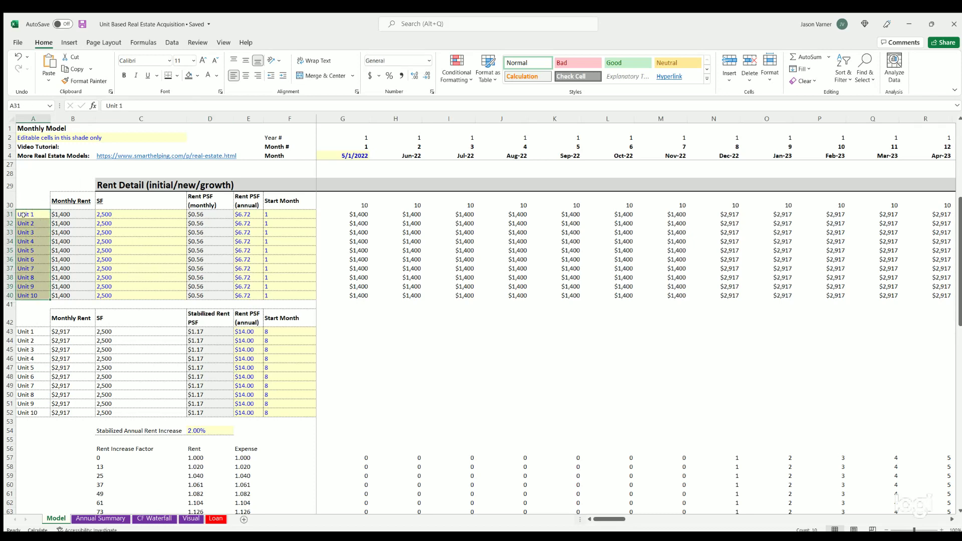
{"action": "left_click_drag", "start_coordinate": [127, 212], "coordinate": [128, 295]}
{"action": "left_click", "coordinate": [248, 211]}
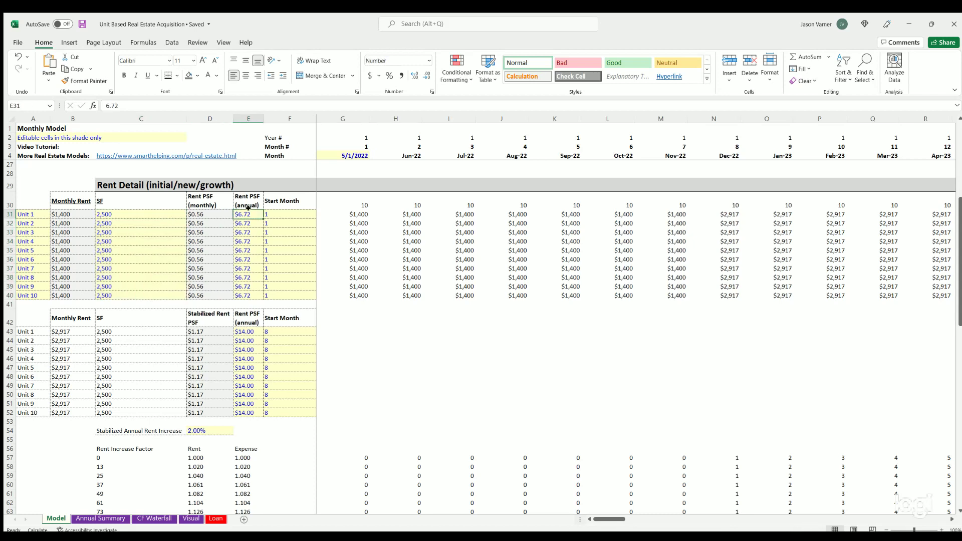
{"action": "left_click_drag", "start_coordinate": [248, 209], "coordinate": [249, 296]}
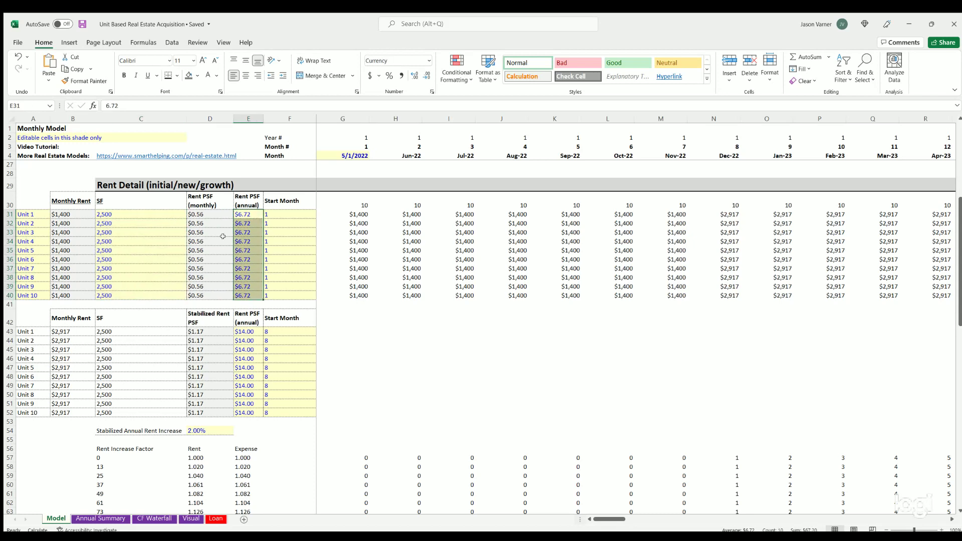
{"action": "left_click_drag", "start_coordinate": [60, 215], "coordinate": [60, 296]}
{"action": "left_click", "coordinate": [200, 213]}
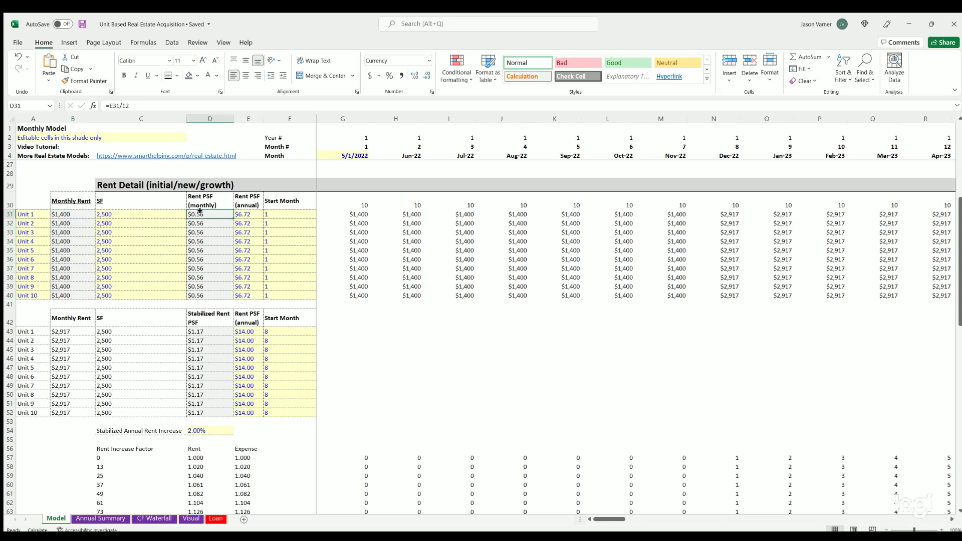
{"action": "left_click_drag", "start_coordinate": [202, 213], "coordinate": [209, 295]}
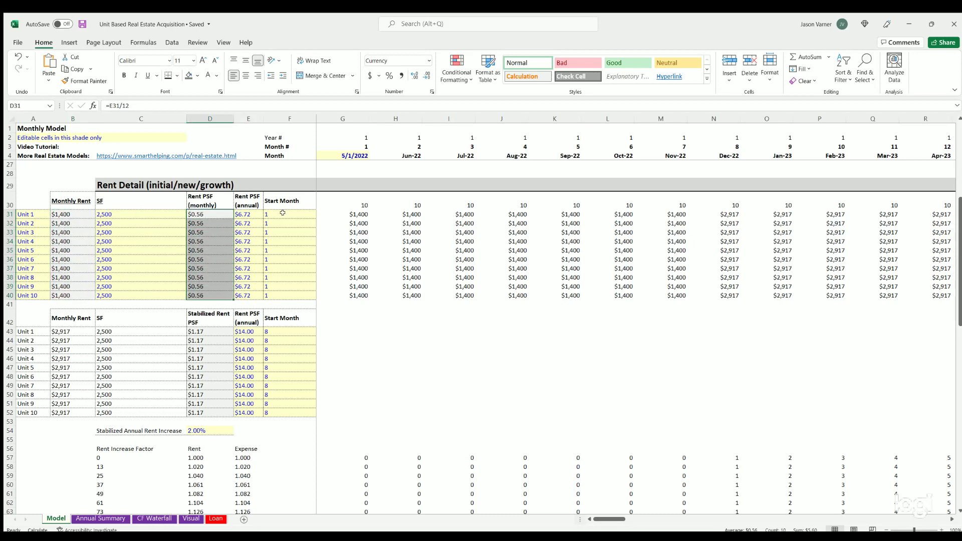
Examine the Start Month inputs of the initial rent table for Units 1 to 10, alongside the construction timing.
{"action": "left_click_drag", "start_coordinate": [283, 212], "coordinate": [279, 226]}
{"action": "left_click", "coordinate": [283, 259]}
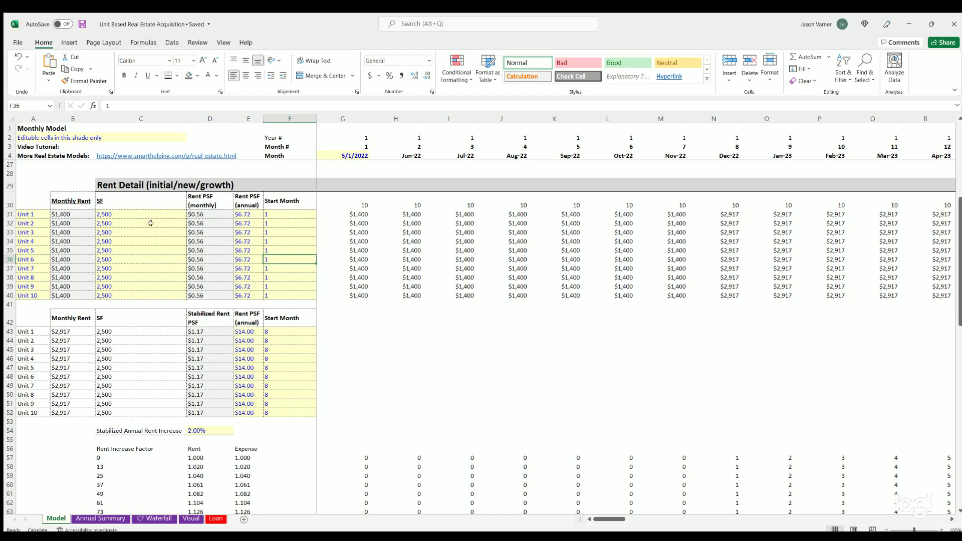
{"action": "scroll", "coordinate": [294, 259], "scroll_direction": "up", "scroll_amount": 4}
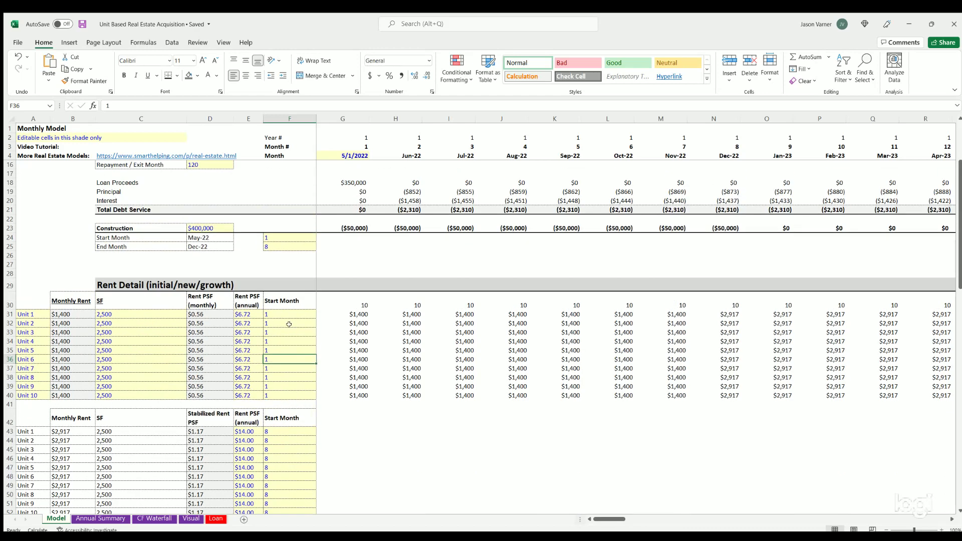
{"action": "left_click", "coordinate": [287, 314]}
{"action": "left_click", "coordinate": [286, 368]}
{"action": "left_click_drag", "start_coordinate": [279, 314], "coordinate": [281, 396]}
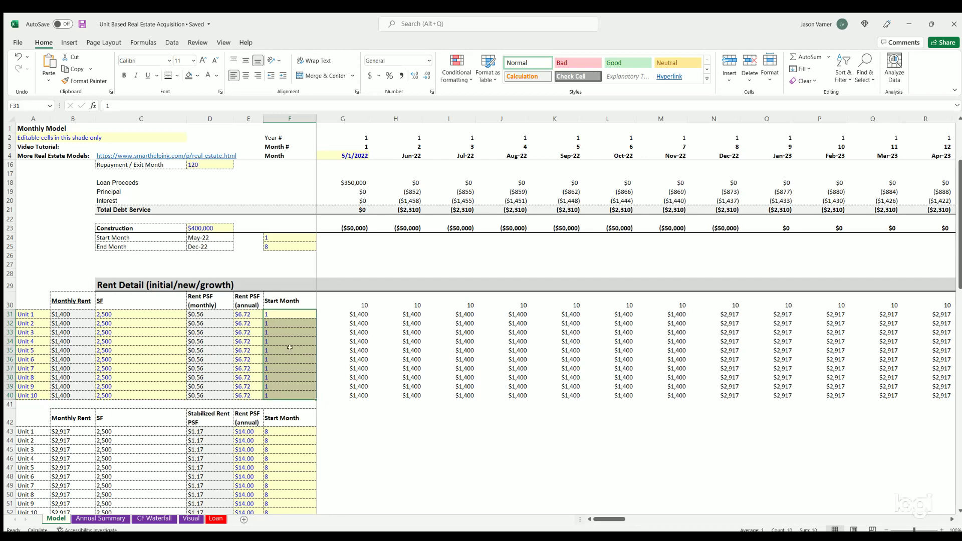
{"action": "left_click", "coordinate": [278, 312]}
{"action": "key", "text": "Down"}
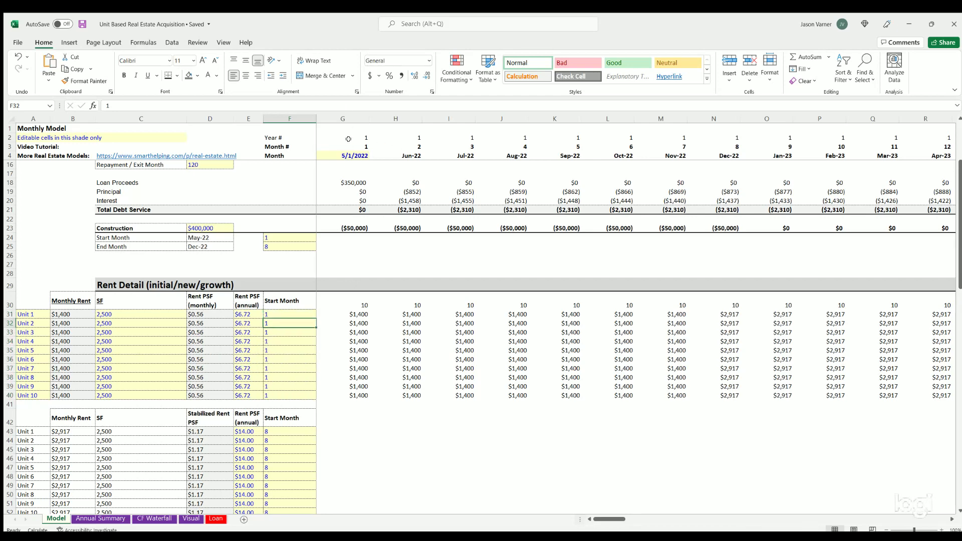
Check the model's first month date and relate it to the initial rent start months of all ten units.
{"action": "left_click", "coordinate": [351, 154]}
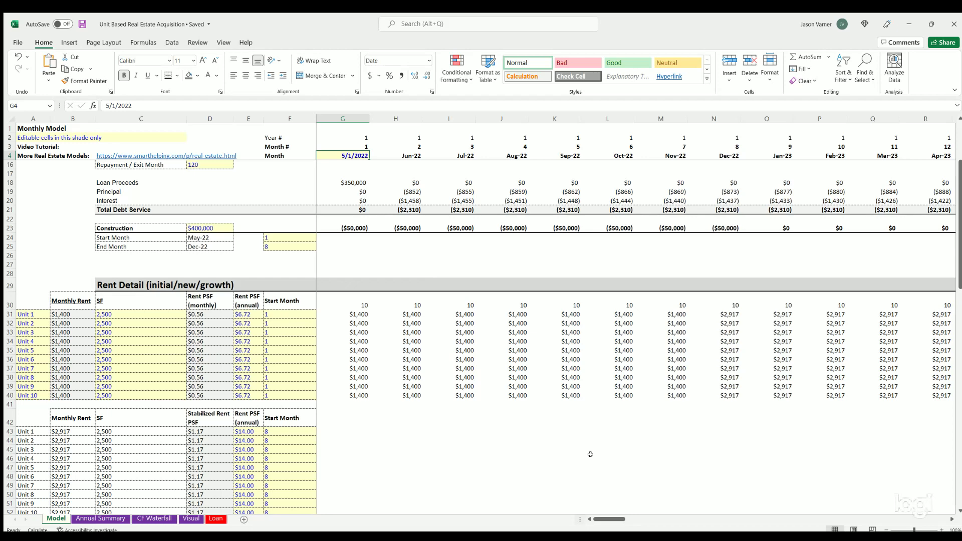
{"action": "left_click_drag", "start_coordinate": [276, 311], "coordinate": [275, 396]}
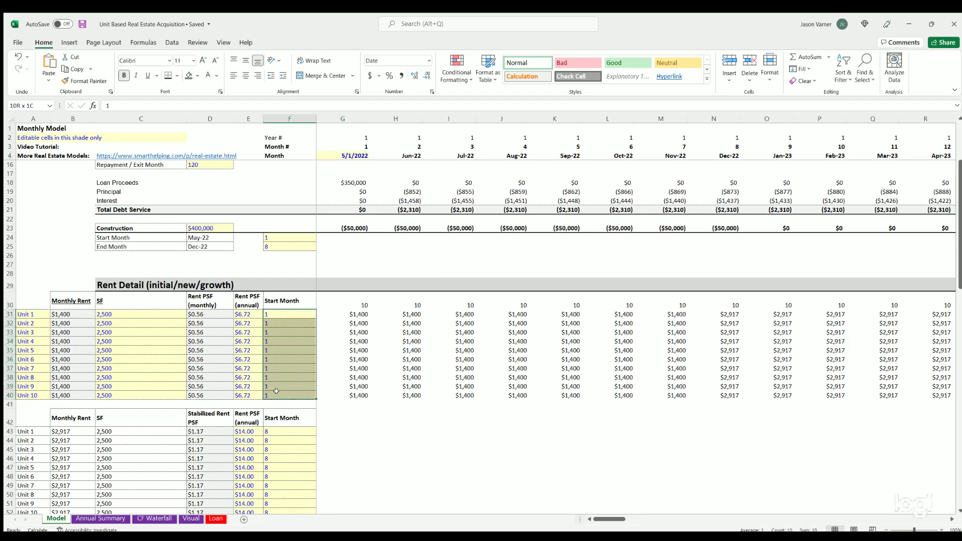
{"action": "left_click_drag", "start_coordinate": [274, 312], "coordinate": [279, 396]}
{"action": "left_click", "coordinate": [279, 351]}
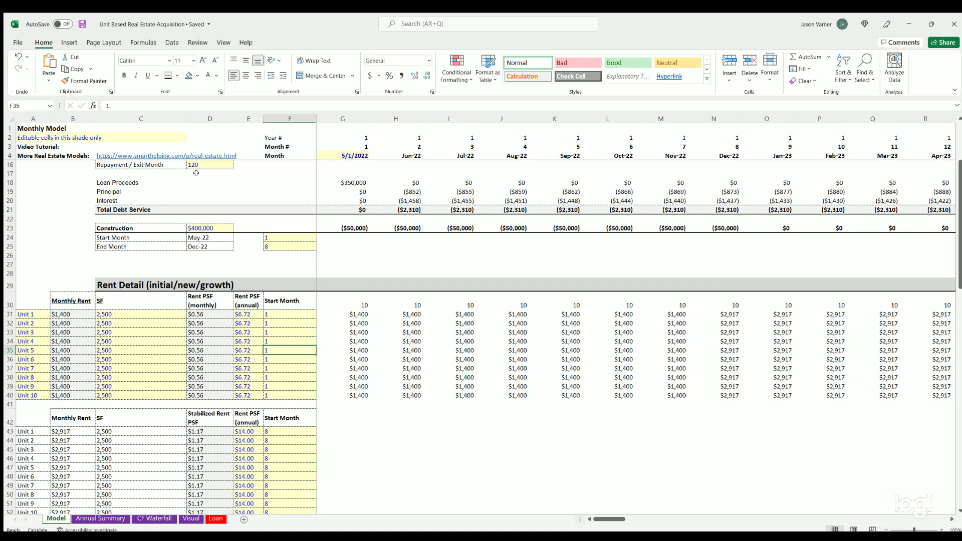
{"action": "left_click_drag", "start_coordinate": [275, 313], "coordinate": [275, 353]}
{"action": "left_click", "coordinate": [278, 359]}
{"action": "left_click", "coordinate": [279, 386]}
{"action": "left_click", "coordinate": [281, 323]}
{"action": "left_click", "coordinate": [281, 368]}
{"action": "left_click", "coordinate": [281, 331]}
{"action": "left_click_drag", "start_coordinate": [280, 312], "coordinate": [276, 396]}
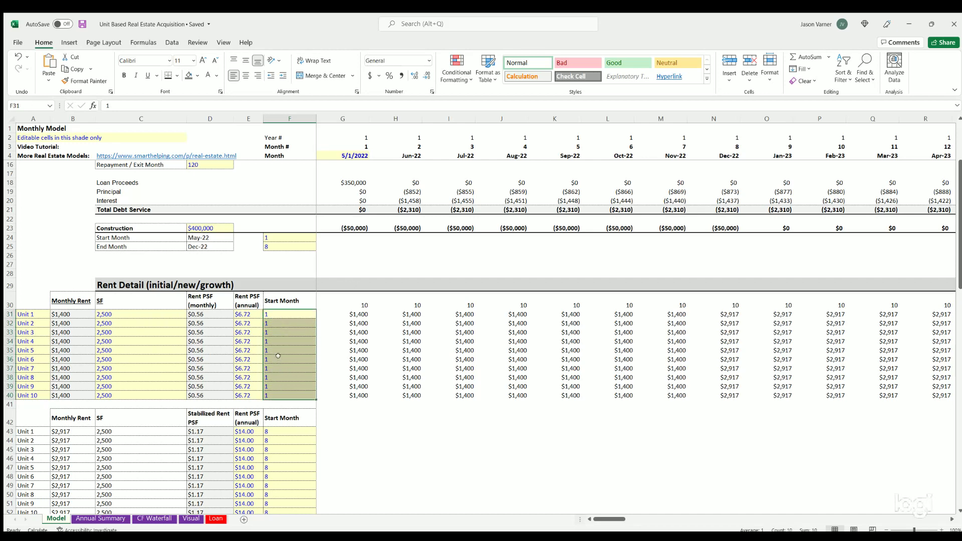
Examine the stabilized rent table's annual PSF and start months, plus Unit 1's monthly rent formulas in months 7 and 8.
{"action": "scroll", "coordinate": [284, 355], "scroll_direction": "down", "scroll_amount": 4}
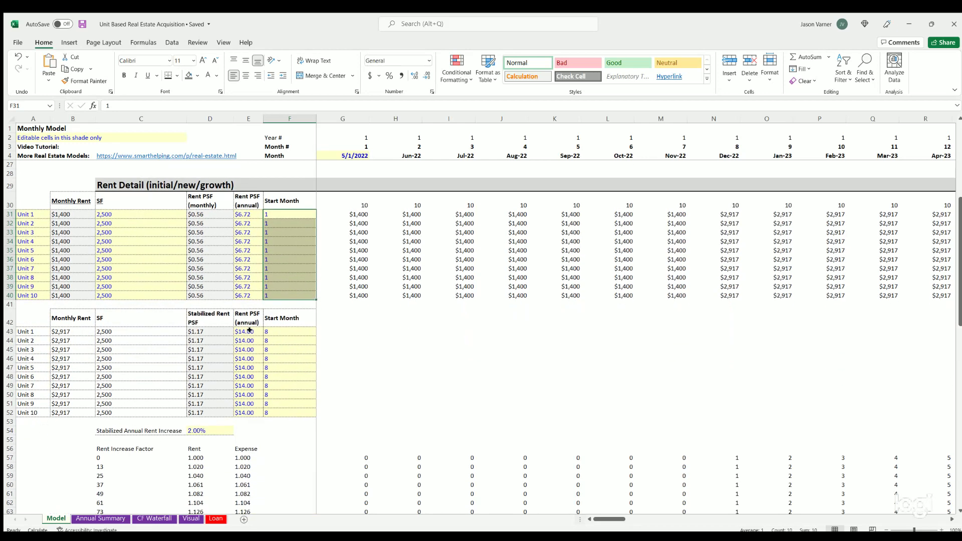
{"action": "left_click", "coordinate": [249, 331]}
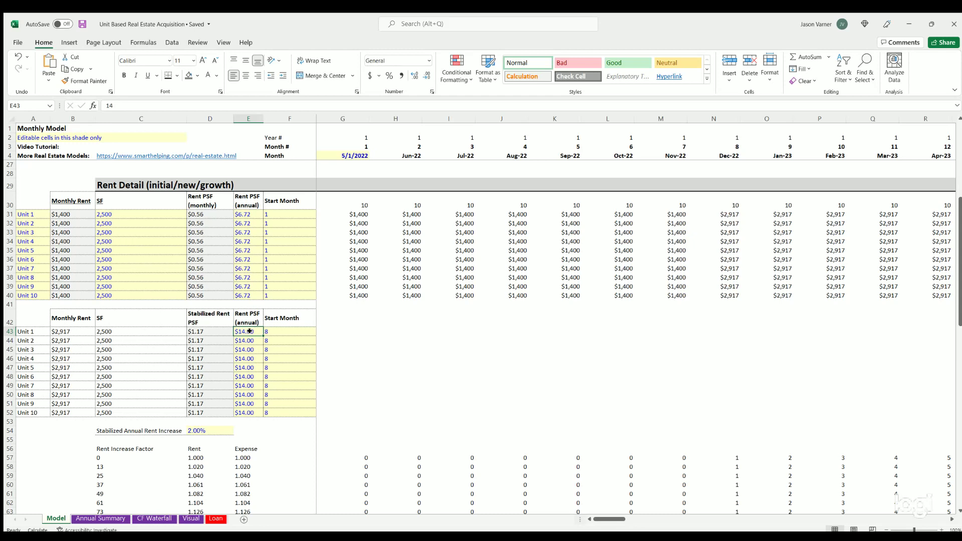
{"action": "left_click_drag", "start_coordinate": [249, 339], "coordinate": [244, 412]}
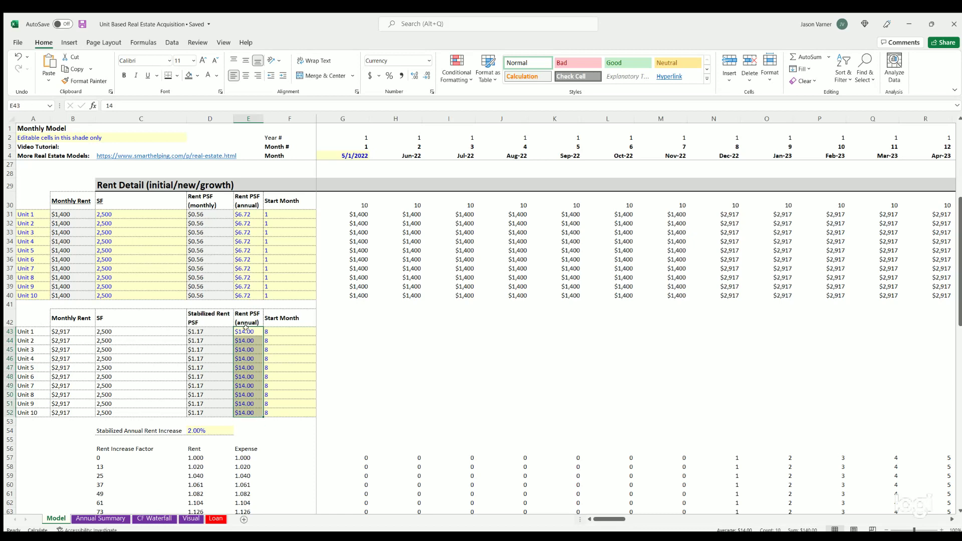
{"action": "left_click", "coordinate": [244, 334]}
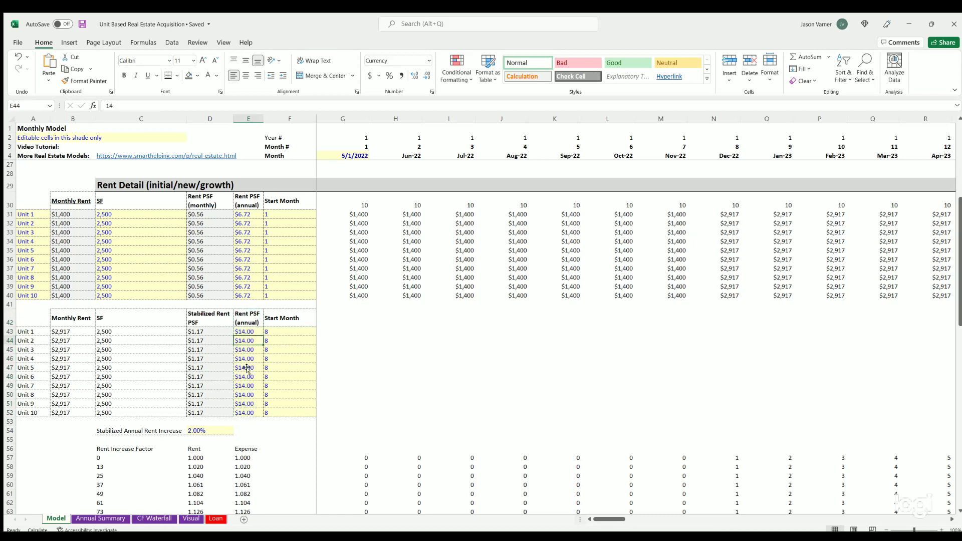
{"action": "key", "text": "Right"}
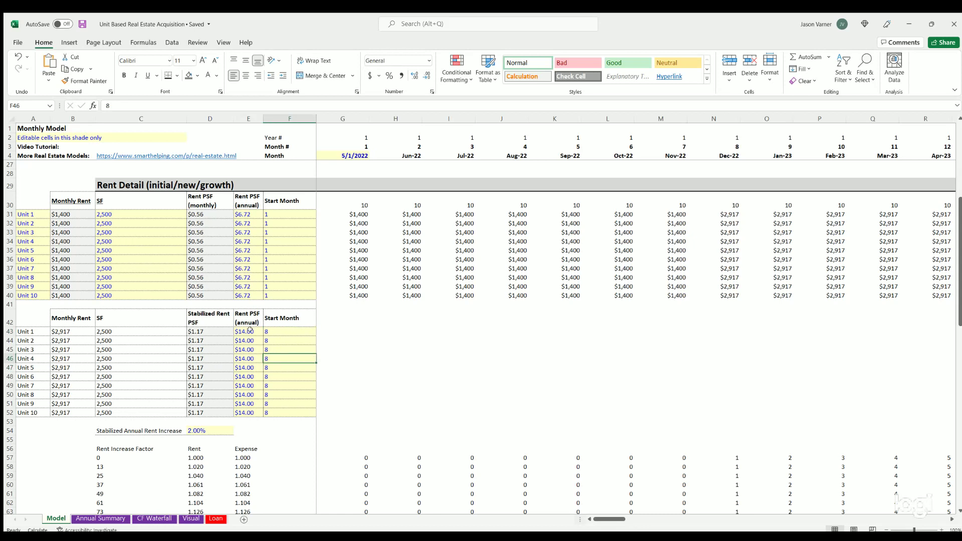
{"action": "left_click", "coordinate": [250, 329]}
{"action": "left_click", "coordinate": [280, 327]}
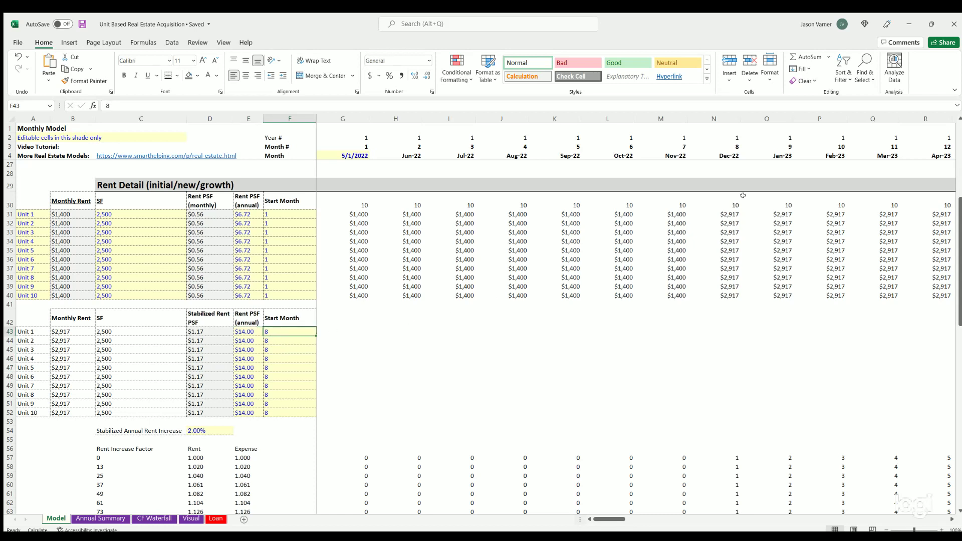
{"action": "left_click", "coordinate": [675, 213]}
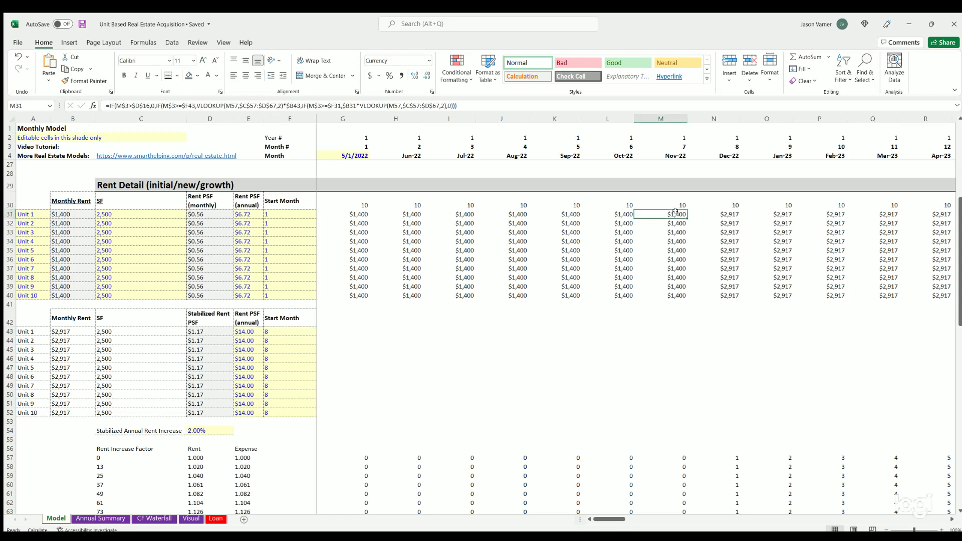
{"action": "left_click", "coordinate": [725, 213]}
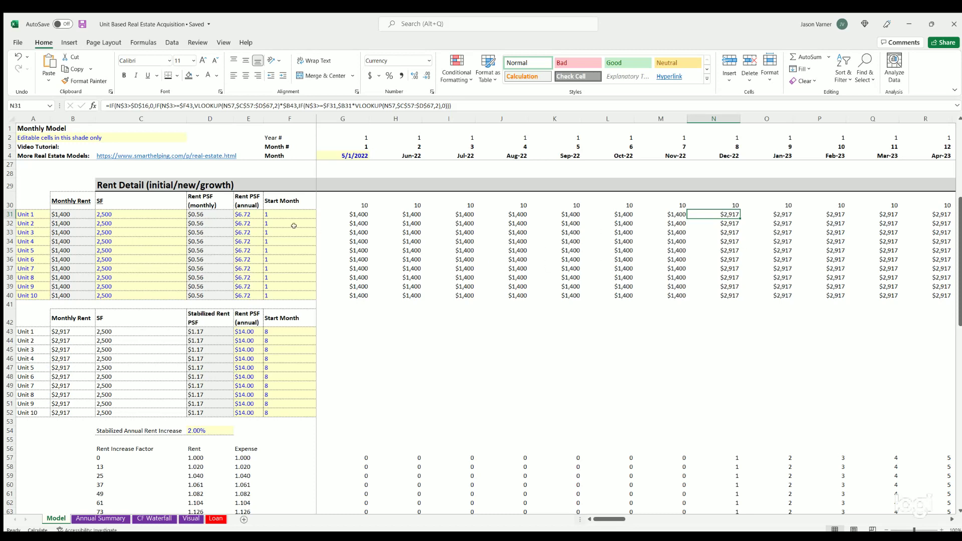
Set the initial rent start months of Units 2 to 5 to 2, 3, 4 and 5, and inspect the rented-unit counts for months 1 to 5.
{"action": "mouse_move", "coordinate": [282, 213]}
{"action": "left_mouse_down"}
{"action": "mouse_move", "coordinate": [278, 277]}
{"action": "mouse_move", "coordinate": [278, 226]}
{"action": "left_mouse_up"}
{"action": "left_click", "coordinate": [277, 224]}
{"action": "type", "text": "2"}
{"action": "key", "text": "Return"}
{"action": "type", "text": "3"}
{"action": "key", "text": "Return"}
{"action": "type", "text": "4"}
{"action": "key", "text": "Return"}
{"action": "type", "text": "5"}
{"action": "key", "text": "Return"}
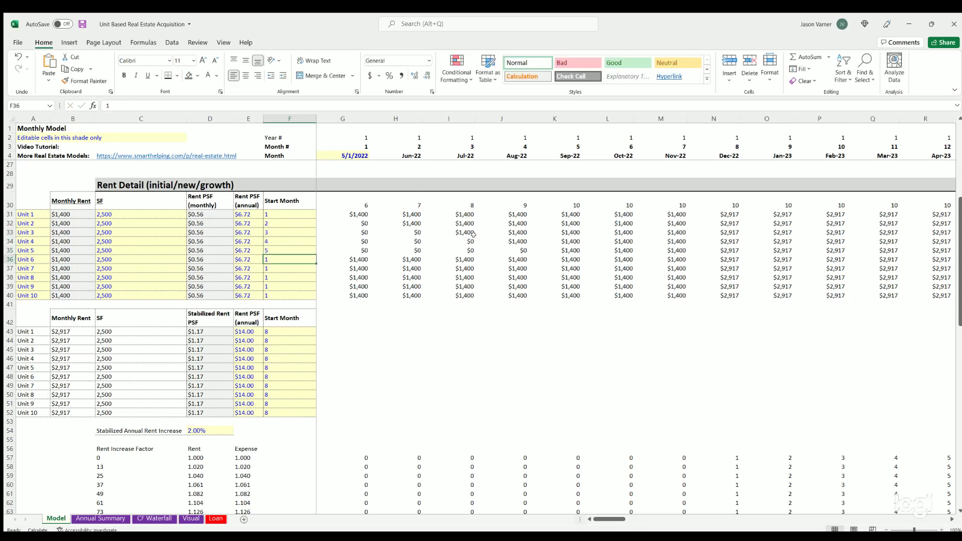
{"action": "left_click_drag", "start_coordinate": [358, 203], "coordinate": [561, 201]}
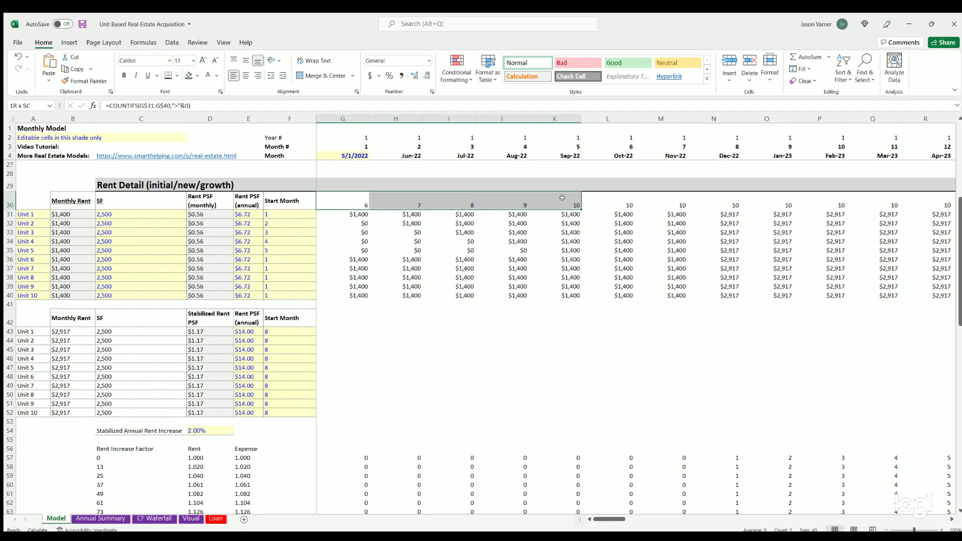
Set the stabilized rent start months of Units 1 to 6 to 4, 5, 6, 7, 12 and 15.
{"action": "left_click", "coordinate": [274, 213]}
{"action": "left_click", "coordinate": [310, 335]}
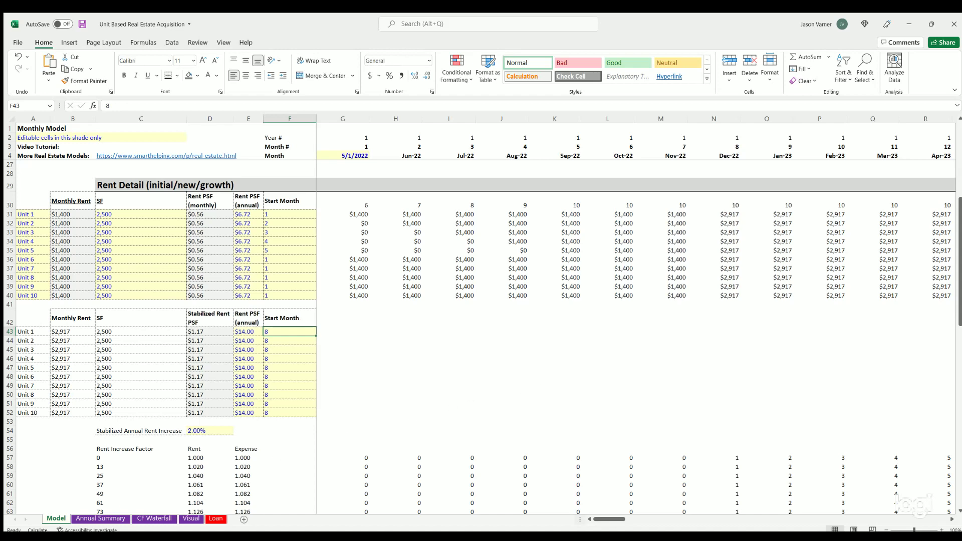
{"action": "type", "text": "4"}
{"action": "key", "text": "Return"}
{"action": "type", "text": "5"}
{"action": "key", "text": "Return"}
{"action": "type", "text": "6"}
{"action": "key", "text": "Return"}
{"action": "type", "text": "7"}
{"action": "key", "text": "Return"}
{"action": "type", "text": "12"}
{"action": "key", "text": "Return"}
{"action": "type", "text": "15"}
{"action": "key", "text": "Return"}
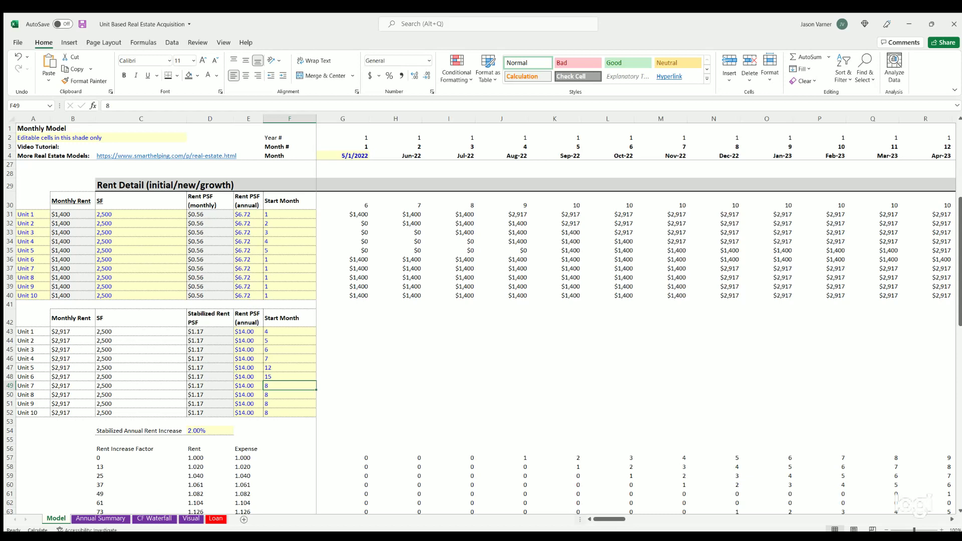
Set the stabilized rent start months of Units 7 to 10 to 1000 and inspect their rents in the following years.
{"action": "type", "text": "1000"}
{"action": "key", "text": "Return"}
{"action": "left_click", "coordinate": [294, 387]}
{"action": "key", "text": "ctrl+shift+Down"}
{"action": "key", "text": "ctrl+d"}
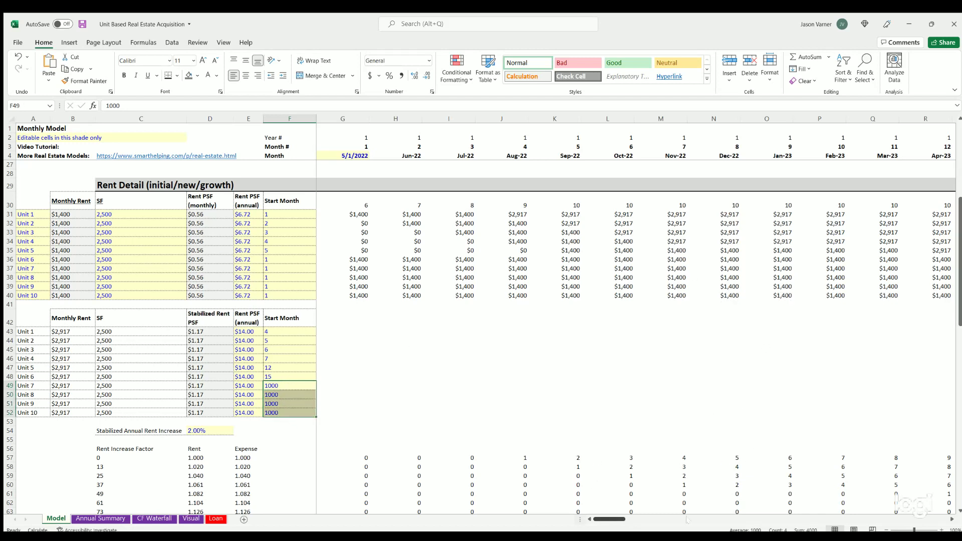
{"action": "scroll", "coordinate": [697, 519], "scroll_direction": "right", "scroll_amount": 20}
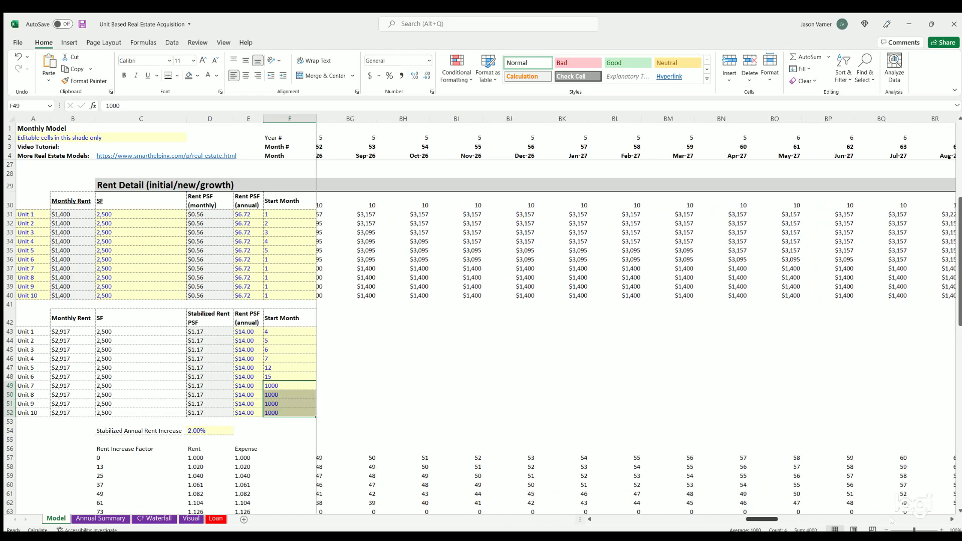
{"action": "scroll", "coordinate": [698, 519], "scroll_direction": "right", "scroll_amount": 3}
{"action": "left_click_drag", "start_coordinate": [714, 520], "coordinate": [604, 520]}
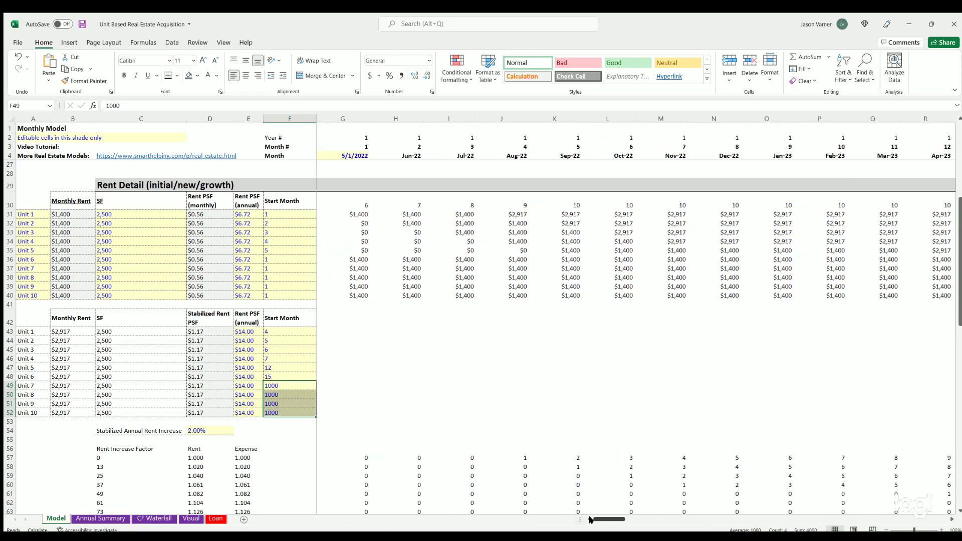
Reset the stabilized rent start months of all ten units to 8.
{"action": "left_click", "coordinate": [290, 332]}
{"action": "type", "text": "8"}
{"action": "key", "text": "Return"}
{"action": "type", "text": "8"}
{"action": "key", "text": "Return"}
{"action": "type", "text": "8"}
{"action": "left_click", "coordinate": [449, 370]}
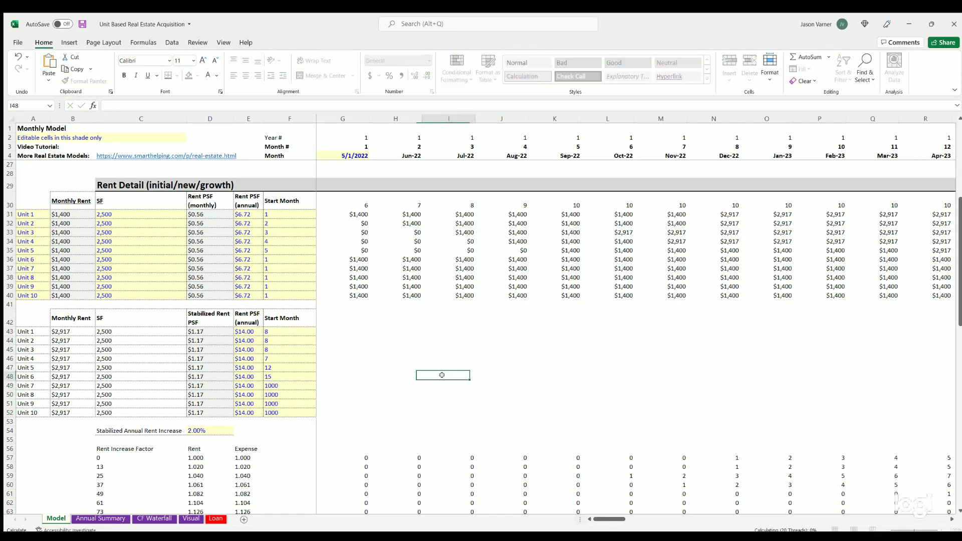
{"action": "left_click_drag", "start_coordinate": [281, 340], "coordinate": [311, 420]}
Review the Stabilized Annual Rent Increase rate, the stabilized rent inputs and the initial rent rows of Units 8 to 10.
{"action": "left_click", "coordinate": [207, 434]}
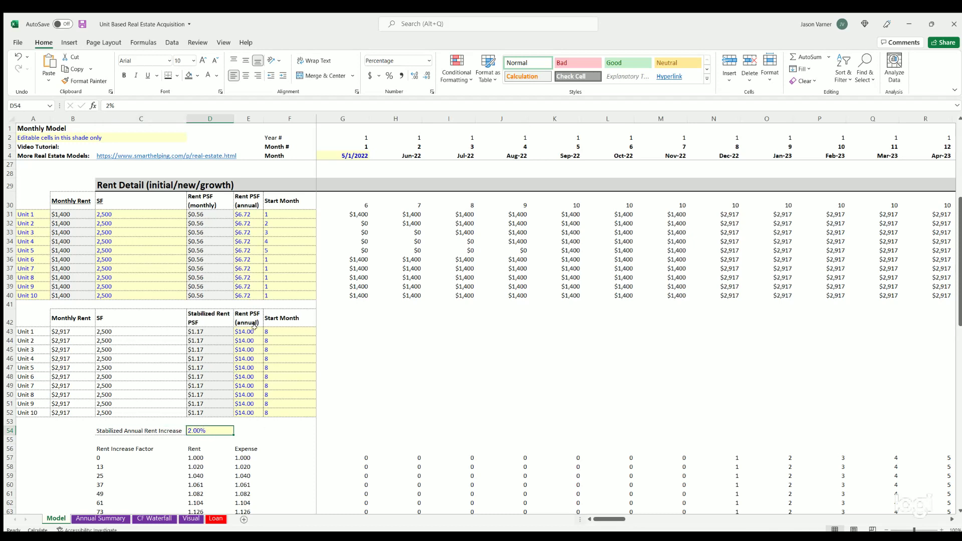
{"action": "left_click", "coordinate": [239, 336]}
{"action": "left_click", "coordinate": [275, 359]}
{"action": "left_click", "coordinate": [272, 397]}
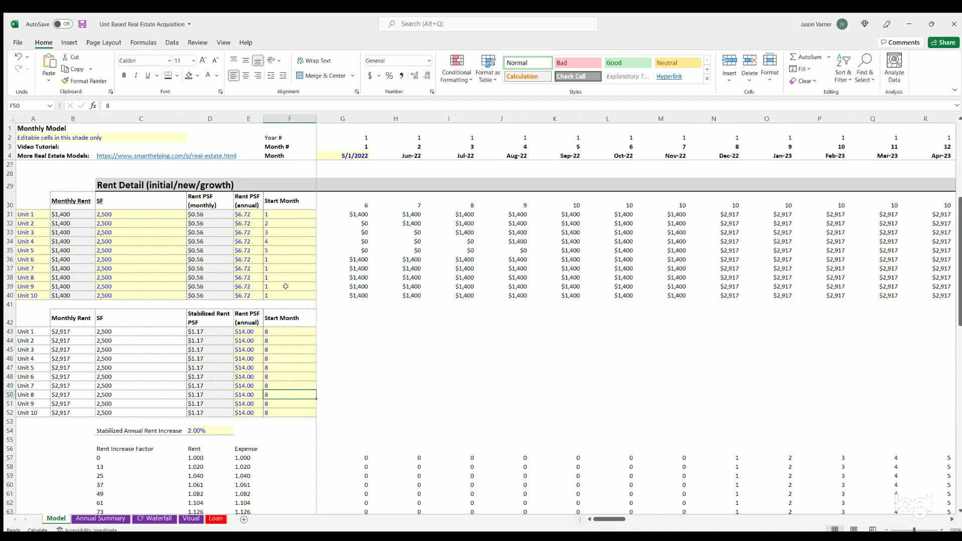
{"action": "left_click_drag", "start_coordinate": [276, 292], "coordinate": [123, 273]}
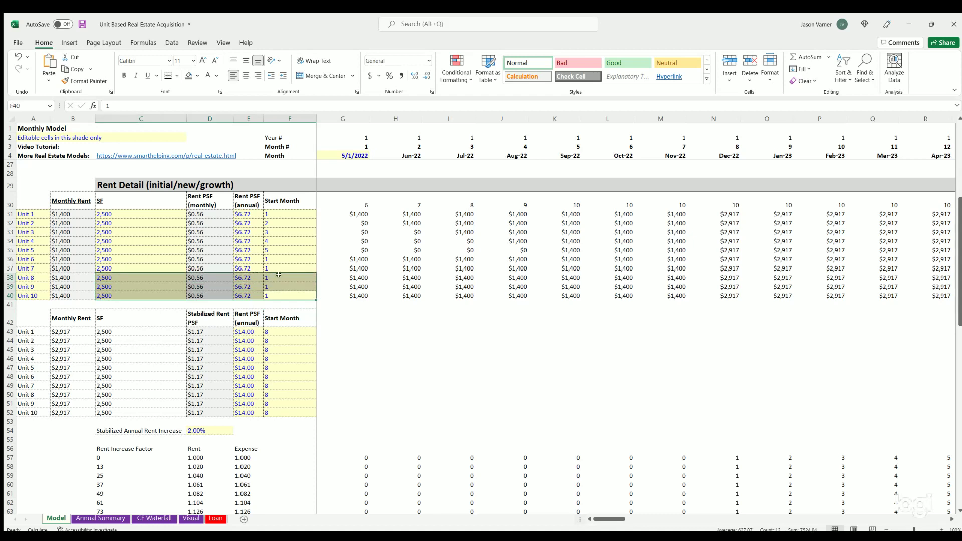
Deselect the initial rent rows of Units 8 to 10 and save the workbook.
{"action": "left_click", "coordinate": [275, 277]}
{"action": "left_click", "coordinate": [244, 277]}
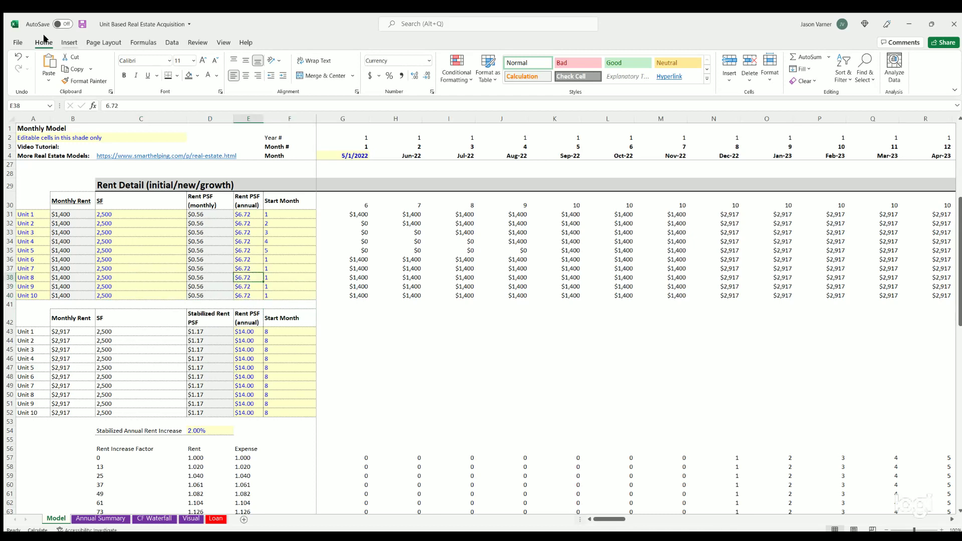
{"action": "left_click", "coordinate": [82, 24]}
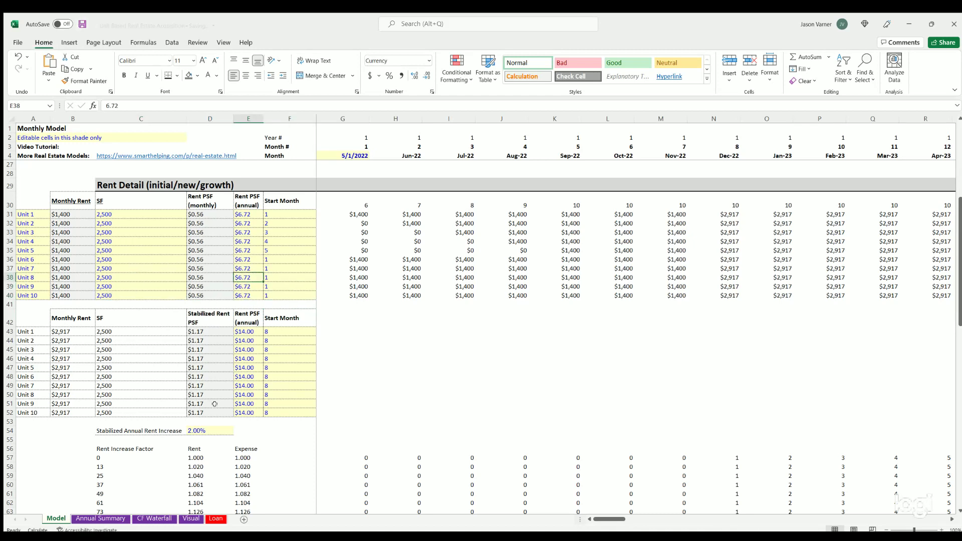
Examine the Stabilized Annual Rent Increase rate and the Rent Increase Factor table with its Rent and Expense columns across the months.
{"action": "left_click", "coordinate": [213, 431]}
{"action": "scroll", "coordinate": [232, 351], "scroll_direction": "down", "scroll_amount": 4}
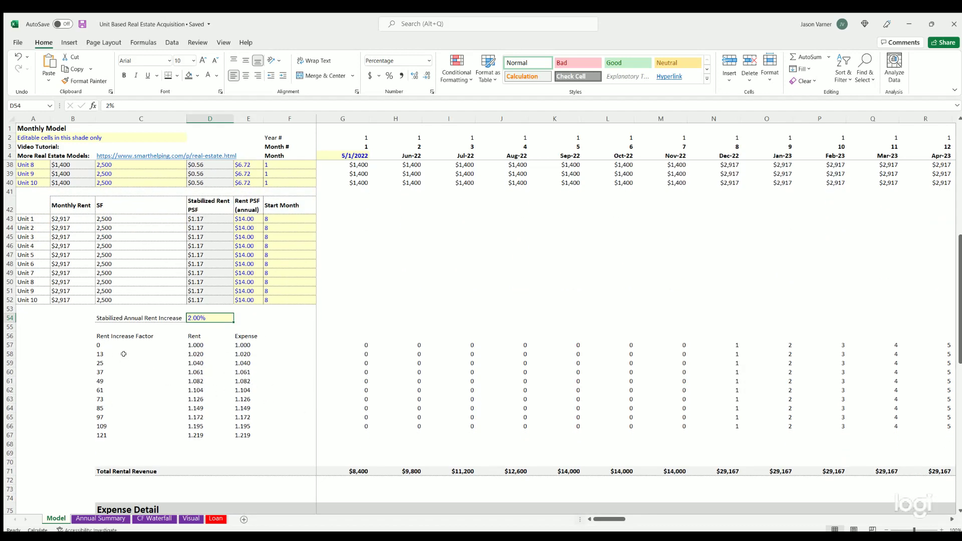
{"action": "left_click_drag", "start_coordinate": [107, 344], "coordinate": [105, 433]}
{"action": "scroll", "coordinate": [666, 521], "scroll_direction": "right", "scroll_amount": 10}
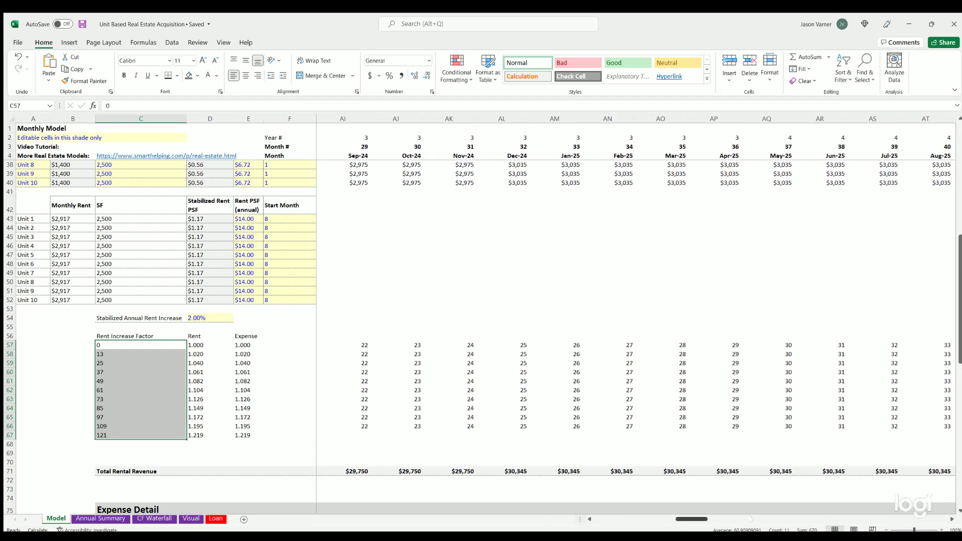
{"action": "scroll", "coordinate": [746, 519], "scroll_direction": "right", "scroll_amount": 6}
{"action": "scroll", "coordinate": [596, 521], "scroll_direction": "left", "scroll_amount": 15}
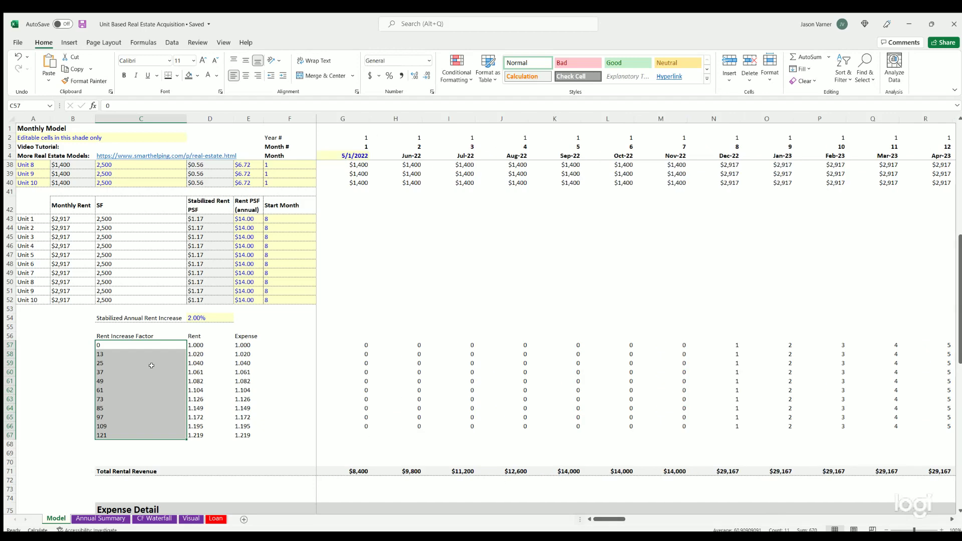
{"action": "left_click_drag", "start_coordinate": [116, 340], "coordinate": [228, 434]}
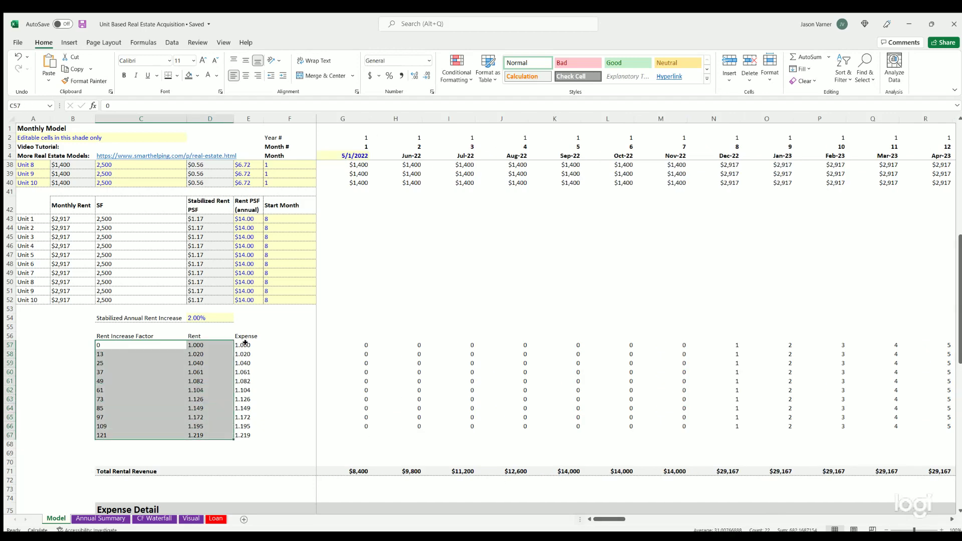
{"action": "left_click", "coordinate": [243, 345]}
Recap the model's main sections, from Initial Cost / Debt / Construction through Rent Detail to Expense Detail.
{"action": "scroll", "coordinate": [245, 407], "scroll_direction": "down", "scroll_amount": 7}
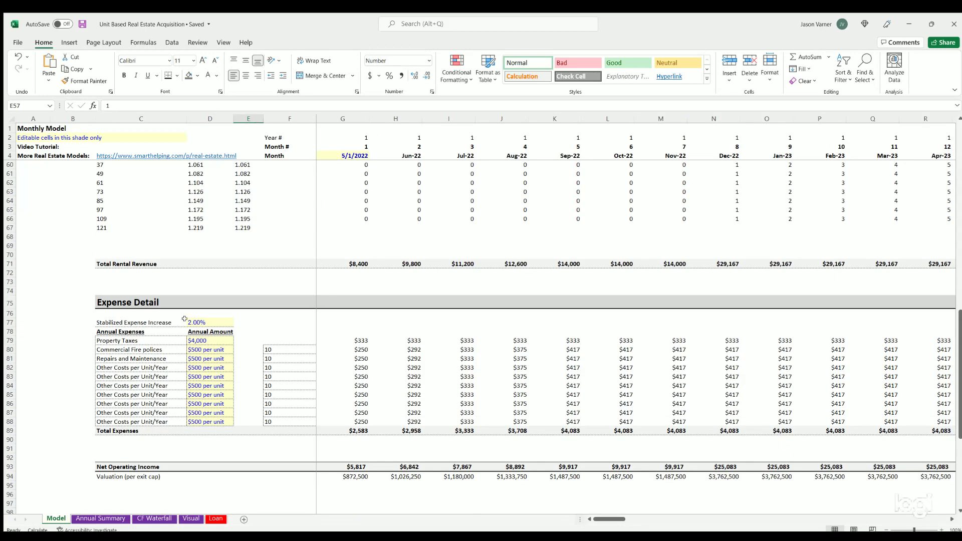
{"action": "scroll", "coordinate": [190, 324], "scroll_direction": "up", "scroll_amount": 15}
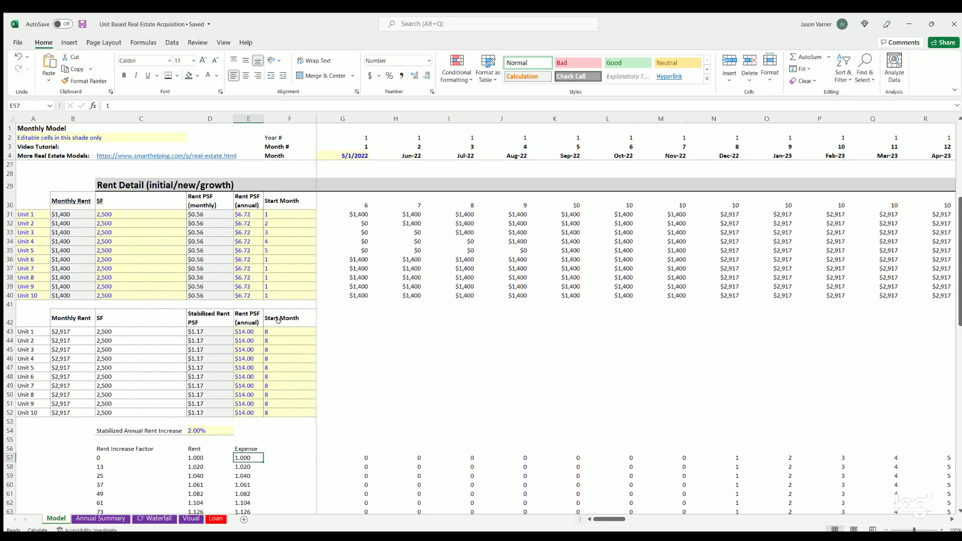
{"action": "scroll", "coordinate": [278, 321], "scroll_direction": "up", "scroll_amount": 4}
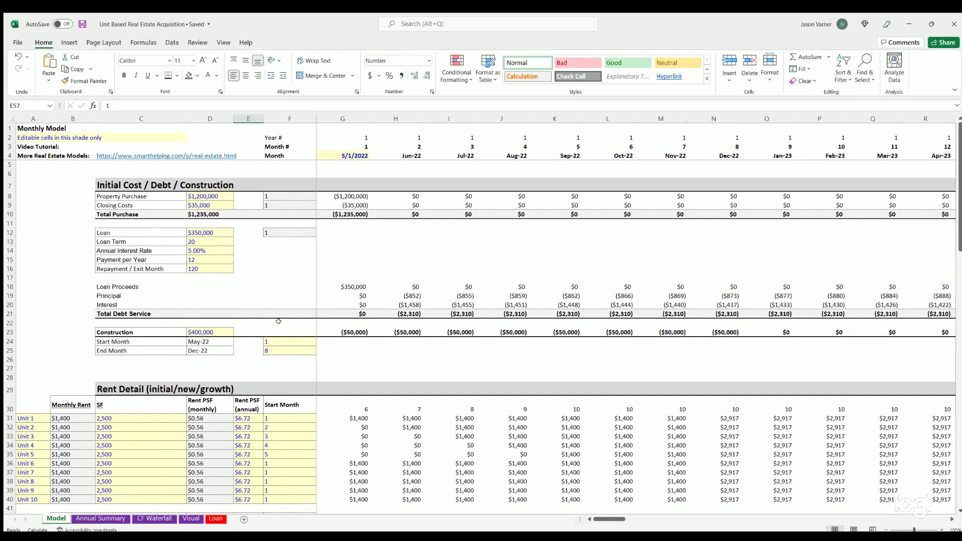
{"action": "left_click", "coordinate": [168, 184]}
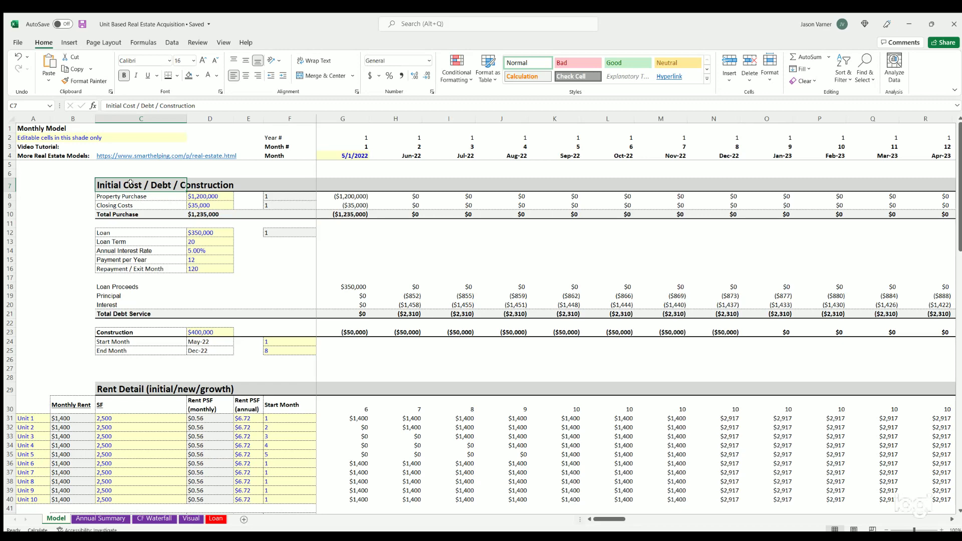
{"action": "scroll", "coordinate": [134, 368], "scroll_direction": "down", "scroll_amount": 8}
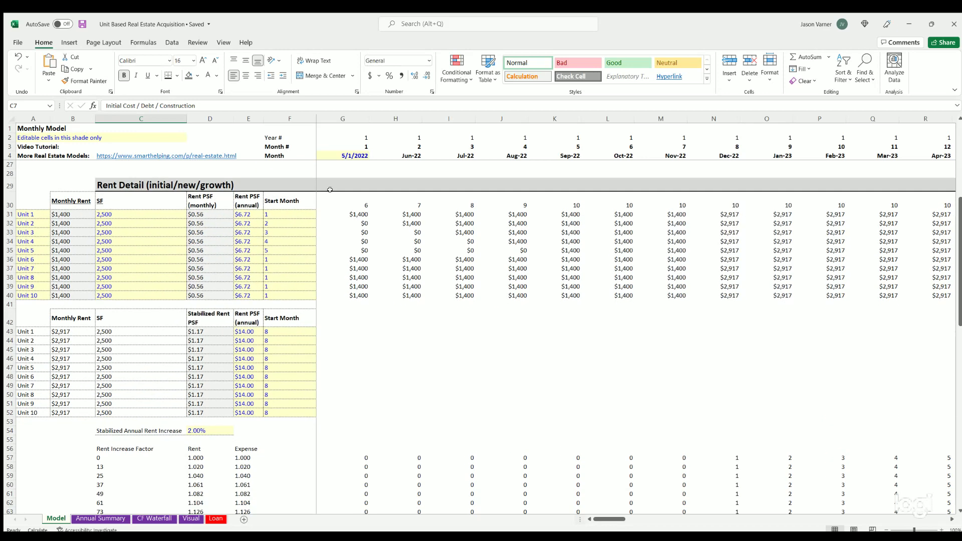
{"action": "scroll", "coordinate": [373, 270], "scroll_direction": "down", "scroll_amount": 10}
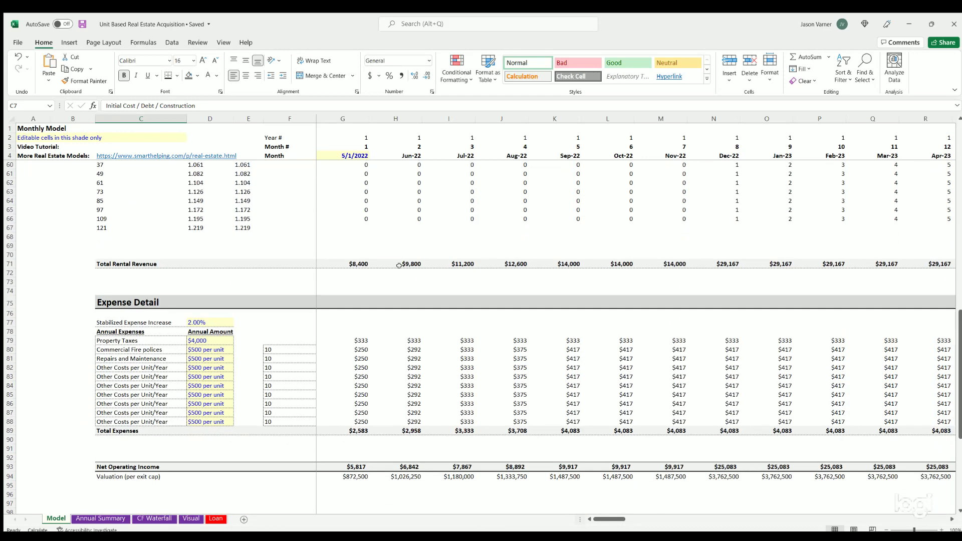
{"action": "left_click", "coordinate": [120, 302]}
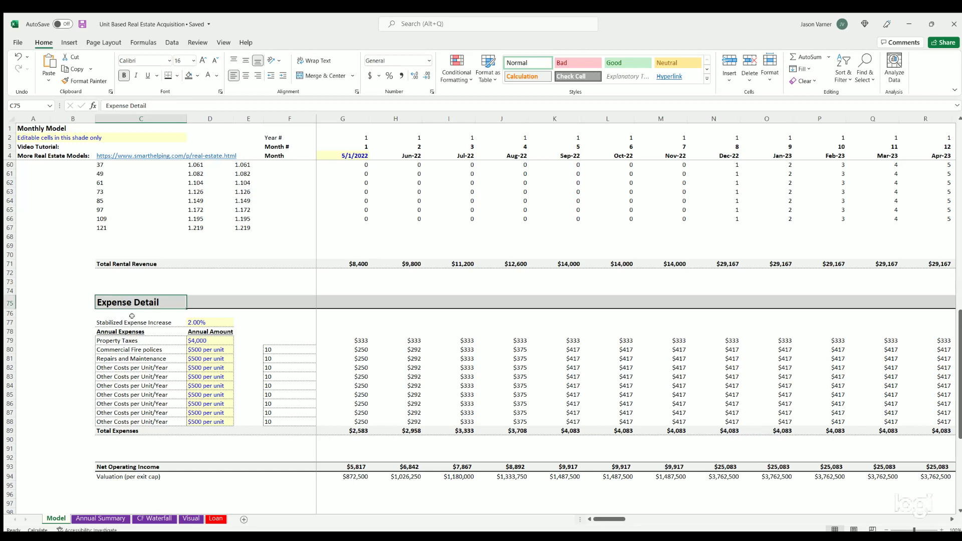
Review the Stabilized Expense Increase rate and the annual expense inputs, including the Property Taxes amount.
{"action": "left_click", "coordinate": [119, 322]}
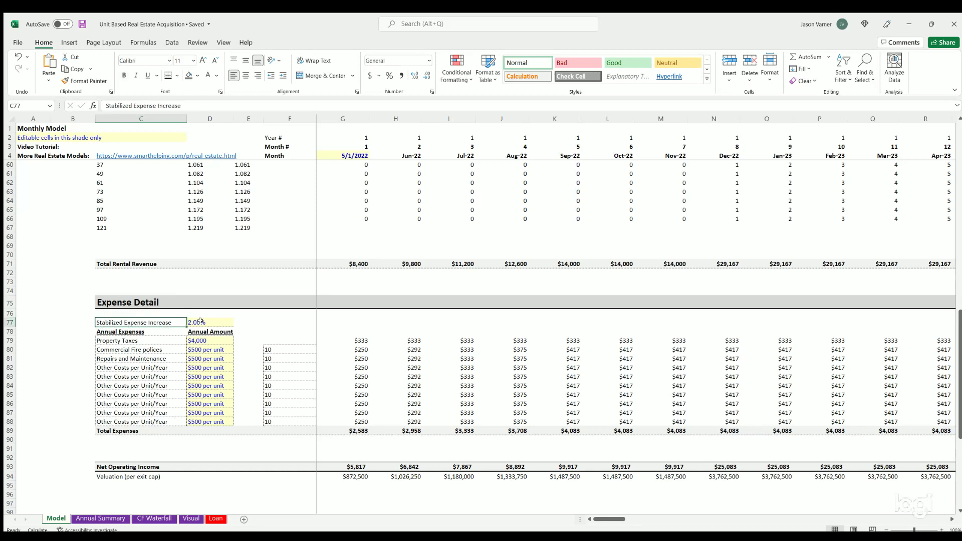
{"action": "left_click", "coordinate": [201, 322]}
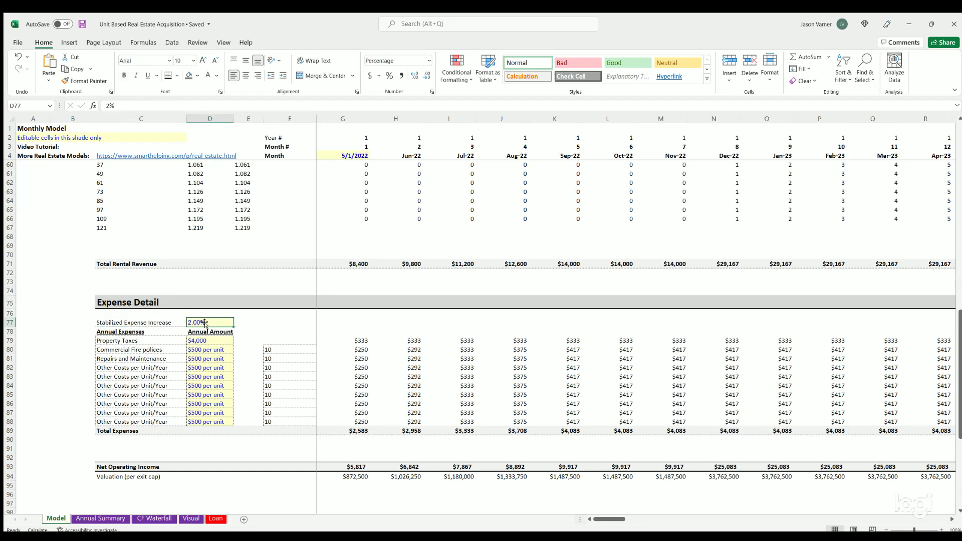
{"action": "left_click", "coordinate": [205, 341]}
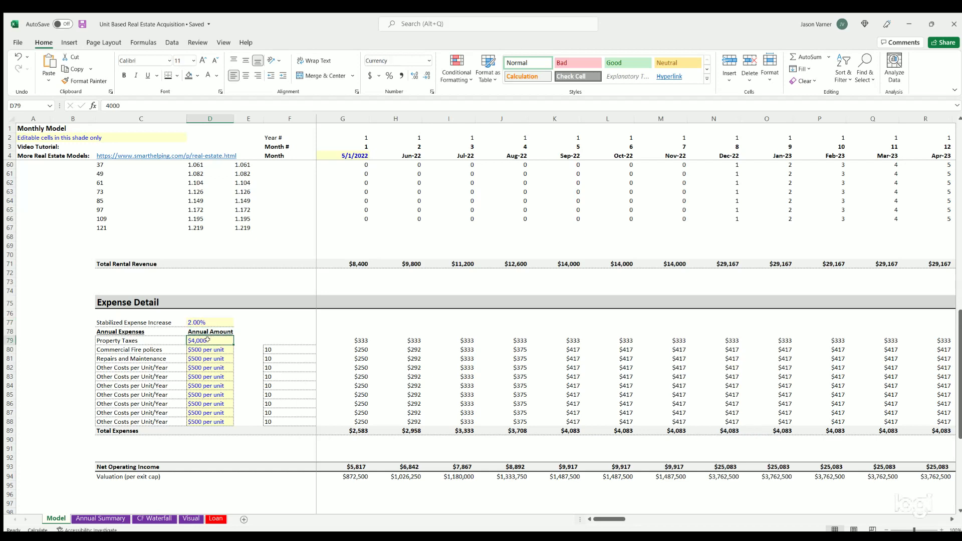
{"action": "left_click_drag", "start_coordinate": [128, 338], "coordinate": [210, 422]}
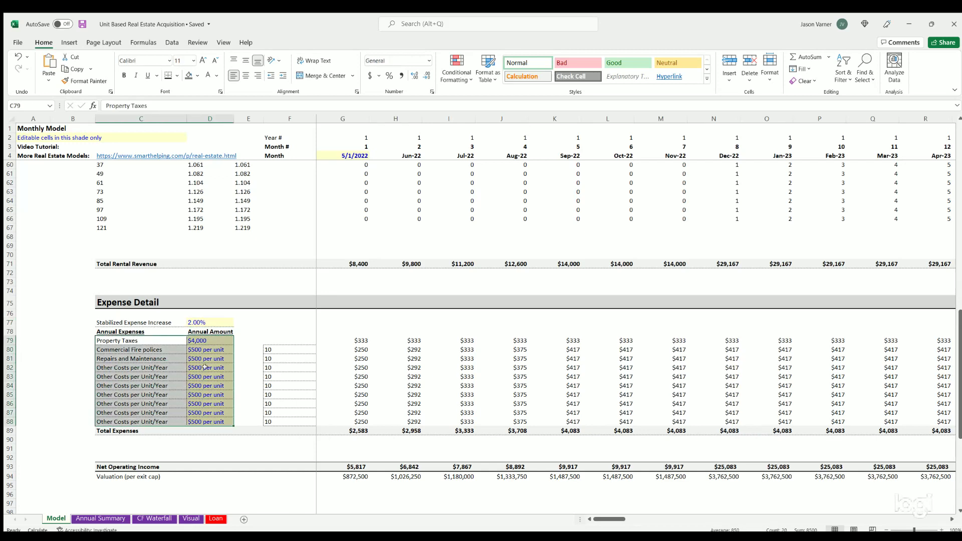
{"action": "left_click", "coordinate": [137, 339]}
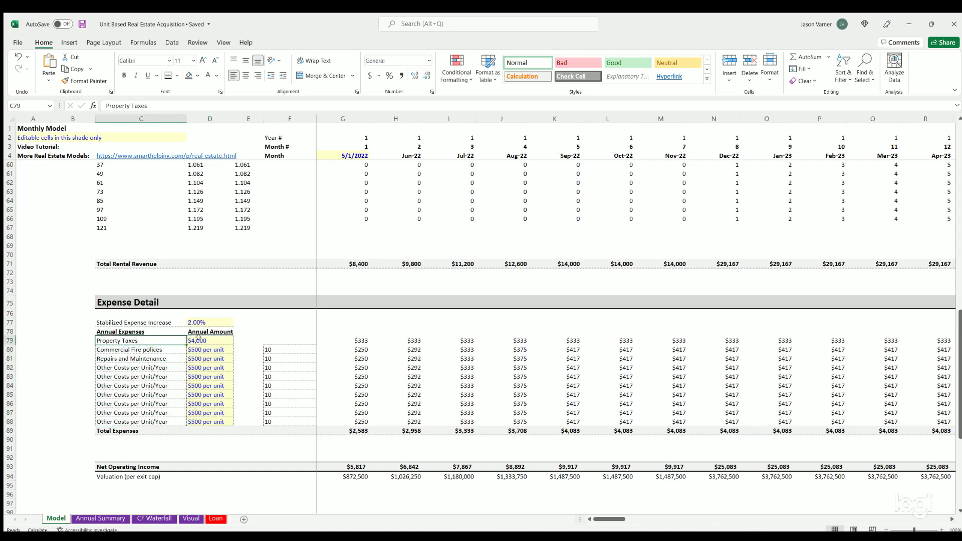
{"action": "left_click", "coordinate": [200, 340]}
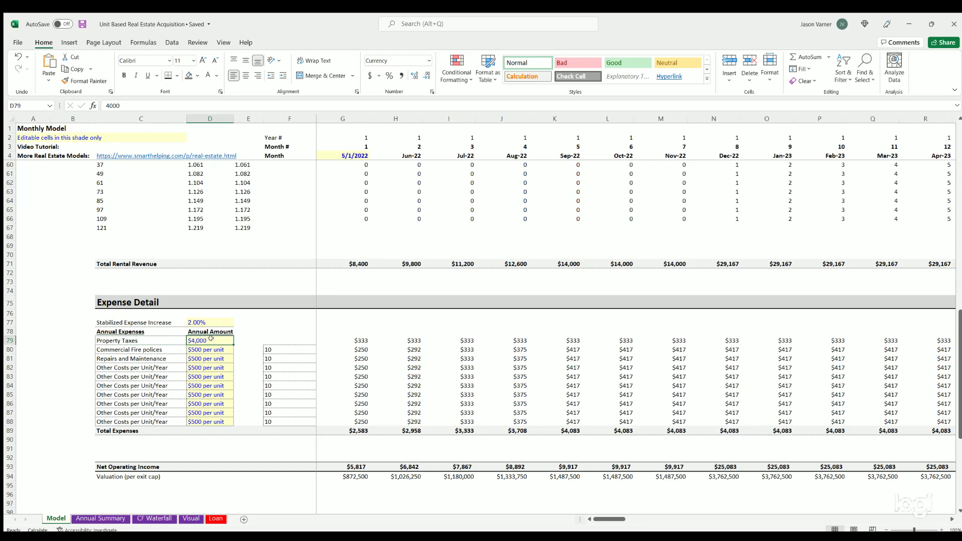
Inspect the monthly Property Taxes formulas and how the Stabilized Expense Increase affects them across the timeline.
{"action": "left_click", "coordinate": [334, 341], "text": "shift"}
{"action": "left_click", "coordinate": [197, 336]}
{"action": "left_click", "coordinate": [354, 339]}
{"action": "left_click", "coordinate": [417, 340]}
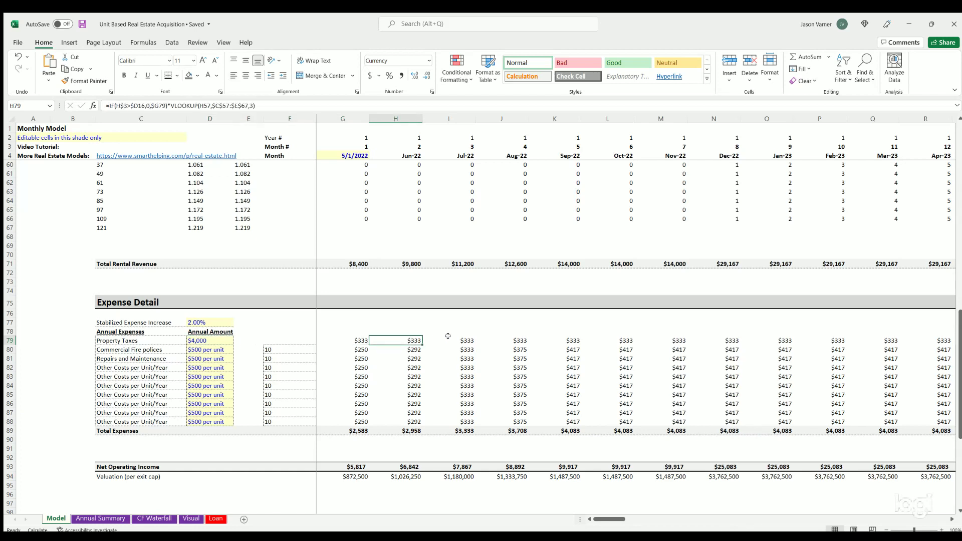
{"action": "left_click", "coordinate": [450, 340]}
{"action": "left_click", "coordinate": [202, 322]}
{"action": "left_click_drag", "start_coordinate": [608, 518], "coordinate": [932, 519]}
{"action": "left_click_drag", "start_coordinate": [655, 528], "coordinate": [405, 364]}
{"action": "left_click", "coordinate": [355, 341]}
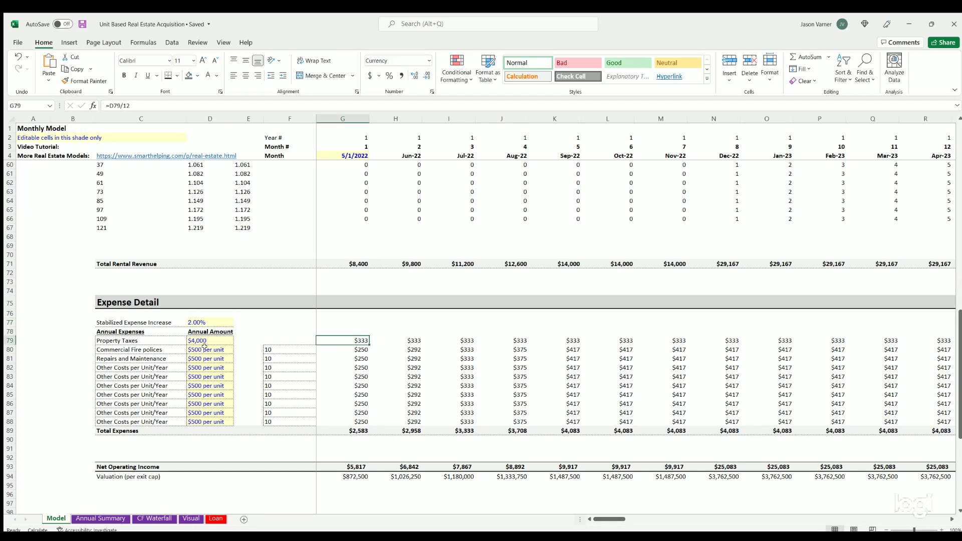
Format the expense labels from Commercial Fire polices to the last Other Costs per Unit/Year row as inputs with yellow fill and blue font.
{"action": "mouse_move", "coordinate": [139, 346]}
{"action": "left_mouse_down"}
{"action": "mouse_move", "coordinate": [132, 424]}
{"action": "mouse_move", "coordinate": [129, 350]}
{"action": "left_mouse_up"}
{"action": "left_click_drag", "start_coordinate": [127, 391], "coordinate": [131, 423]}
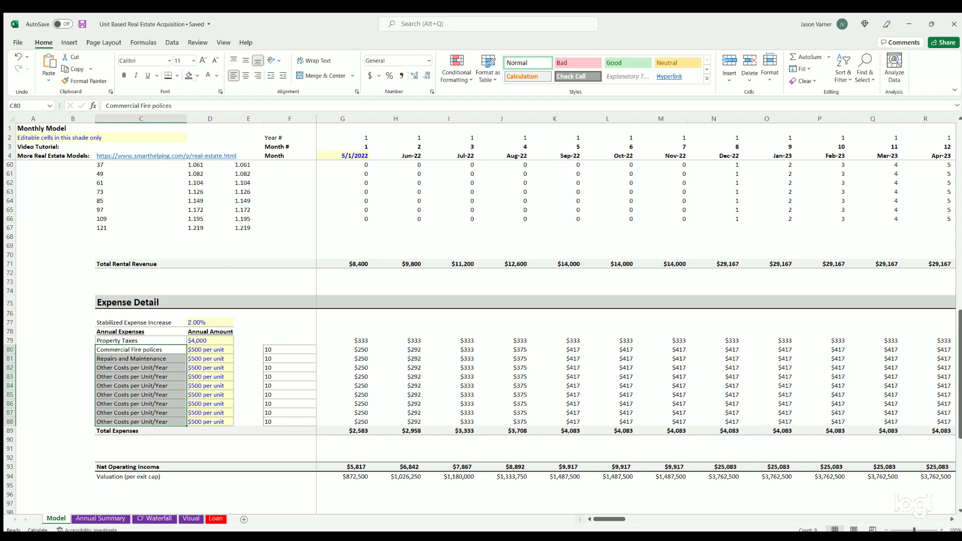
{"action": "left_click", "coordinate": [208, 75]}
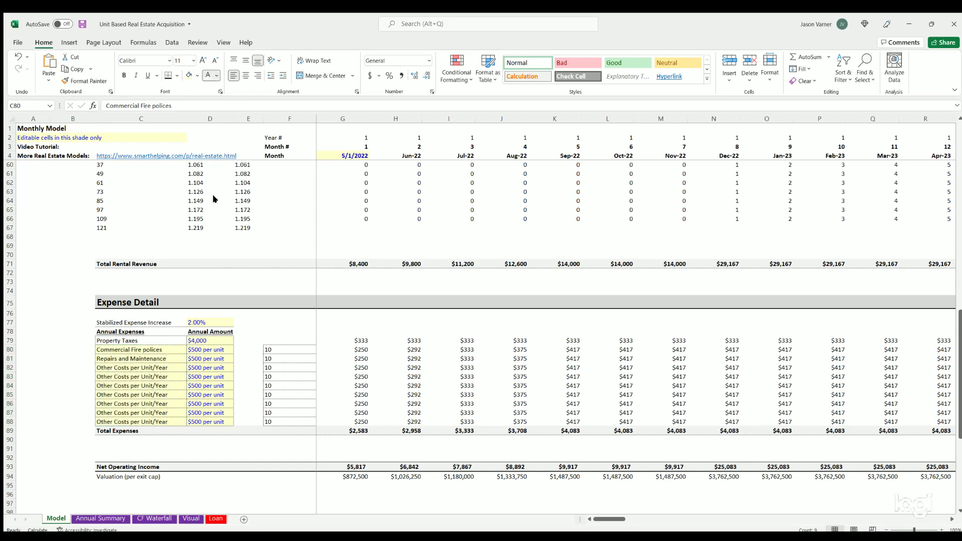
Review the per-unit annual amounts from Commercial Fire polices down to the last Other Costs per Unit/Year row.
{"action": "left_click", "coordinate": [207, 350]}
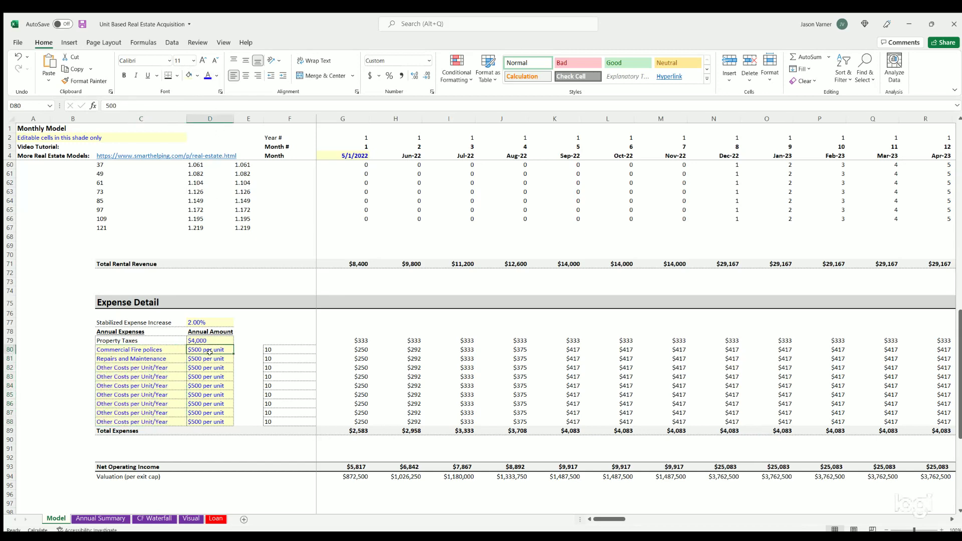
{"action": "left_click", "coordinate": [144, 350]}
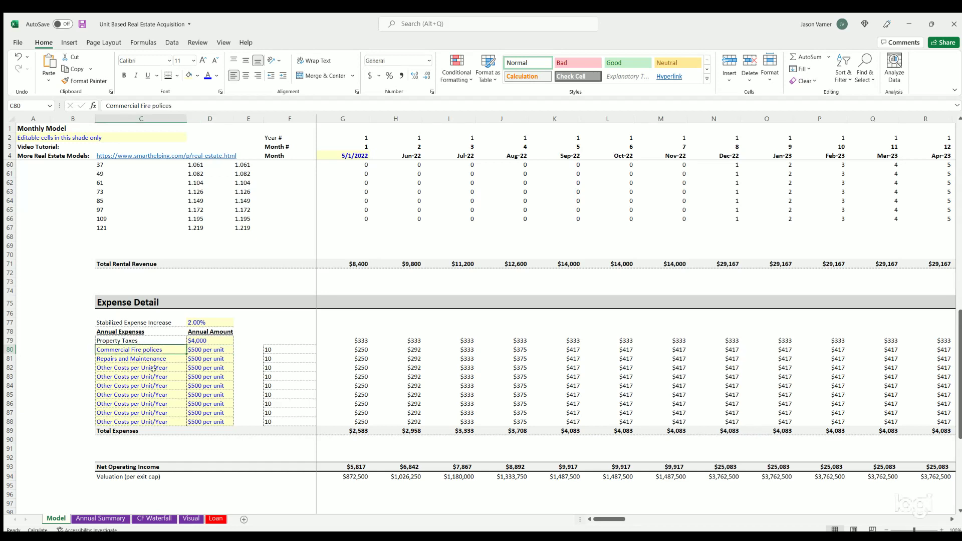
{"action": "left_click", "coordinate": [202, 349]}
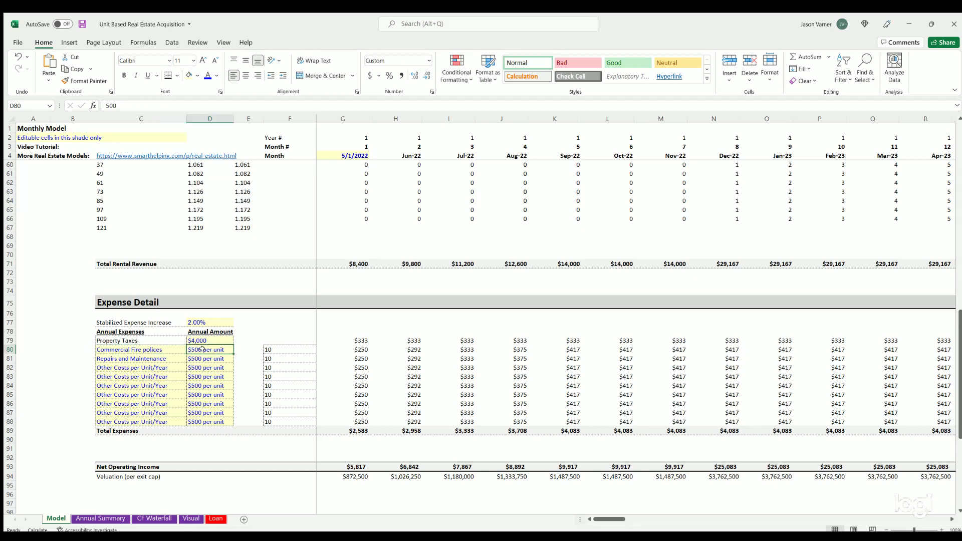
{"action": "left_click", "coordinate": [200, 357]}
{"action": "key", "text": "Down"}
{"action": "key", "text": "Down"}
{"action": "key", "text": "Down"}
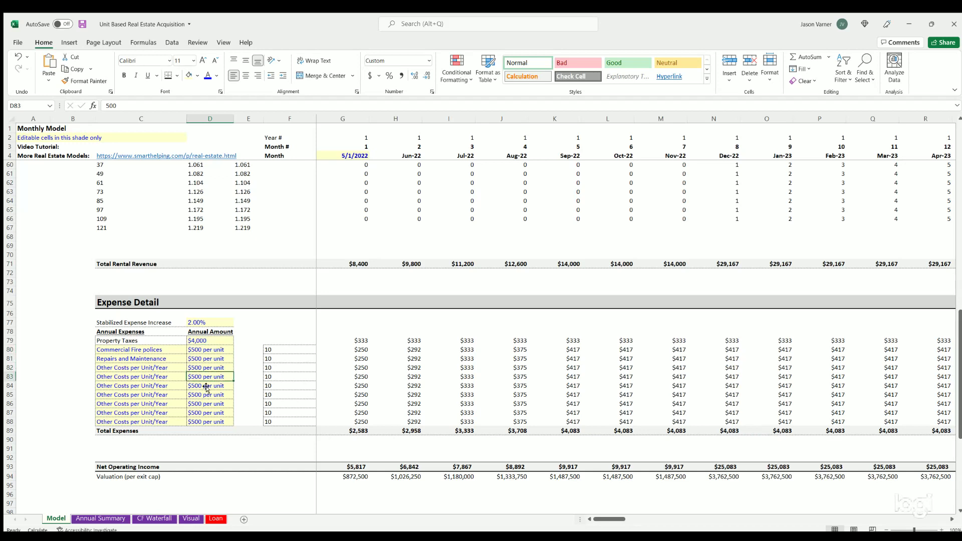
{"action": "left_click_drag", "start_coordinate": [206, 422], "coordinate": [223, 352]}
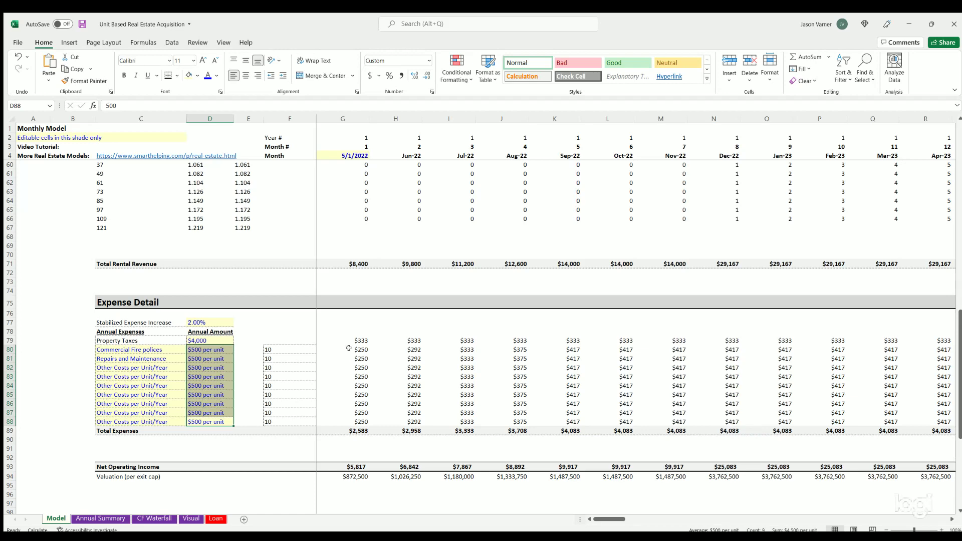
Examine the monthly Commercial Fire polices formula and the monthly count of rented units above the Rent Detail rows that drives it.
{"action": "left_click", "coordinate": [366, 351]}
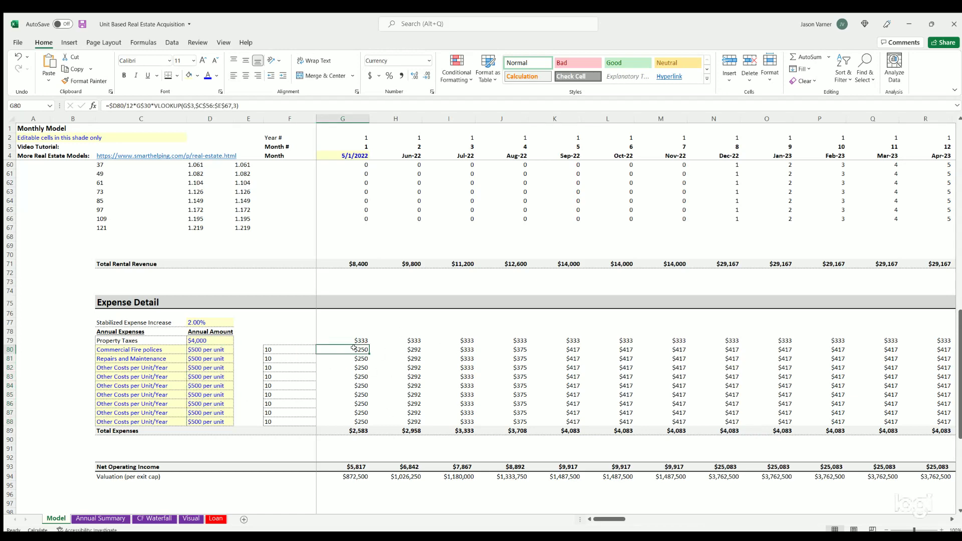
{"action": "scroll", "coordinate": [354, 347], "scroll_direction": "up", "scroll_amount": 11}
{"action": "left_click", "coordinate": [356, 206]}
{"action": "key", "text": "Right"}
{"action": "key", "text": "Right"}
{"action": "key", "text": "Right"}
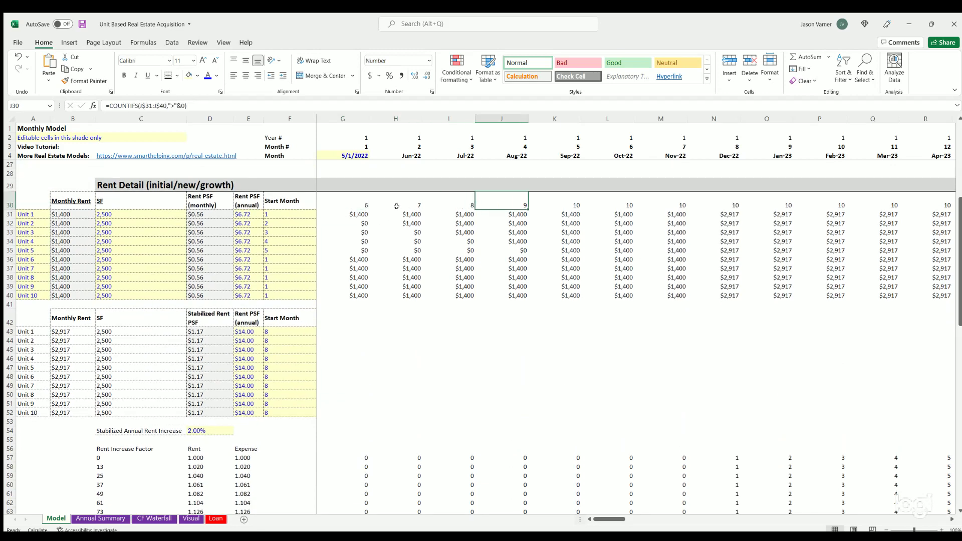
{"action": "key", "text": "Left"}
{"action": "key", "text": "Left"}
{"action": "key", "text": "Left"}
{"action": "scroll", "coordinate": [346, 393], "scroll_direction": "down", "scroll_amount": 11}
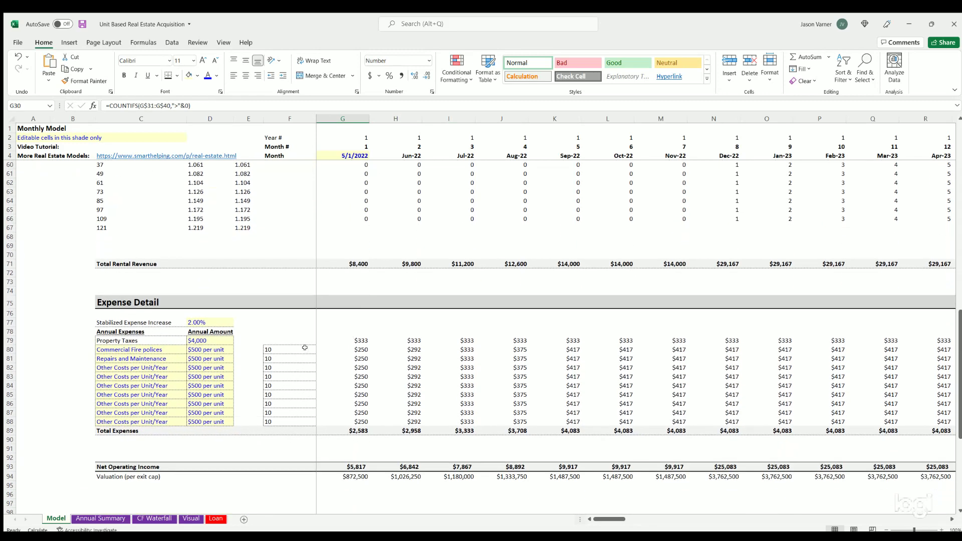
Compare the fixed Property Taxes row with the per-unit expense rows over the months and locate the Net Operating Income row.
{"action": "left_click", "coordinate": [194, 350]}
{"action": "left_click", "coordinate": [198, 355]}
{"action": "left_click_drag", "start_coordinate": [346, 341], "coordinate": [562, 341]}
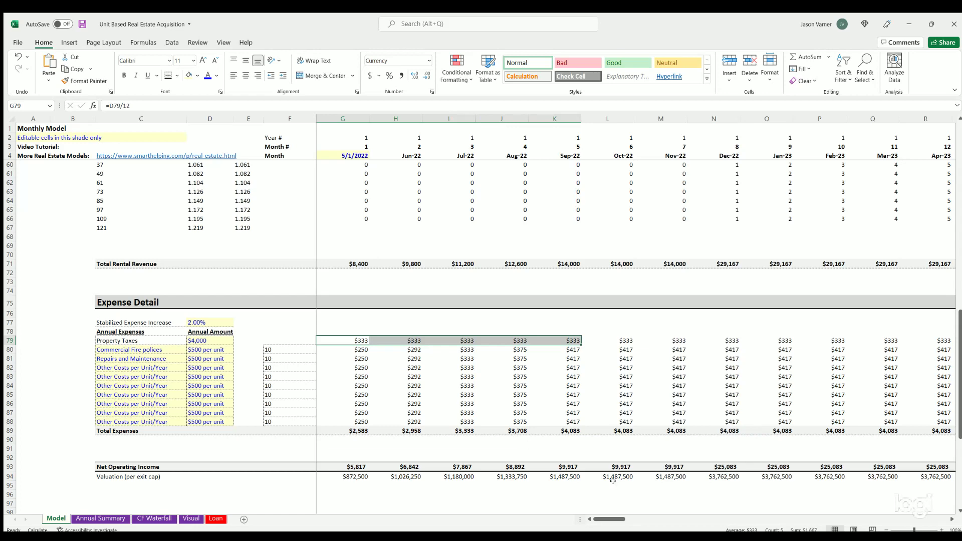
{"action": "left_click", "coordinate": [401, 377]}
{"action": "scroll", "coordinate": [410, 351], "scroll_direction": "right", "scroll_amount": 8}
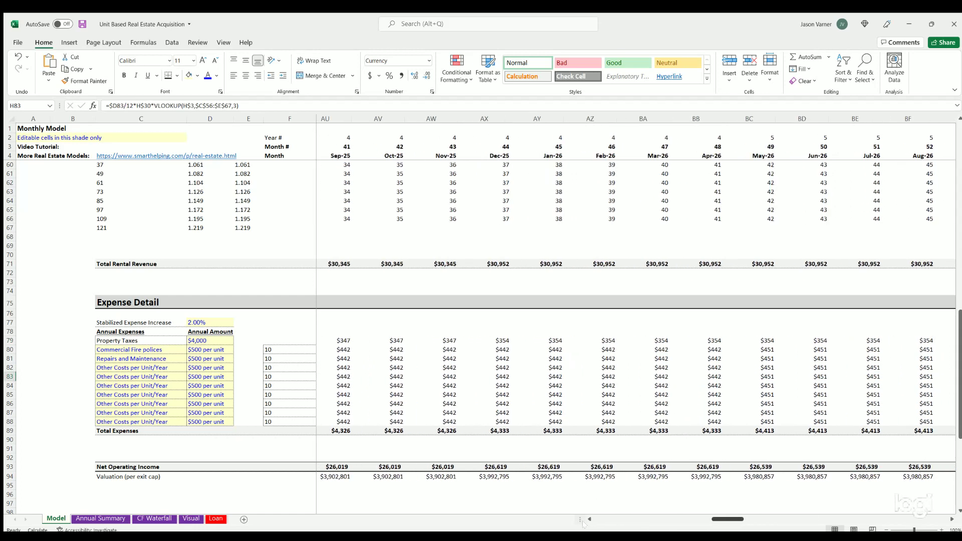
{"action": "scroll", "coordinate": [411, 350], "scroll_direction": "left", "scroll_amount": 8}
{"action": "scroll", "coordinate": [411, 350], "scroll_direction": "down", "scroll_amount": 4}
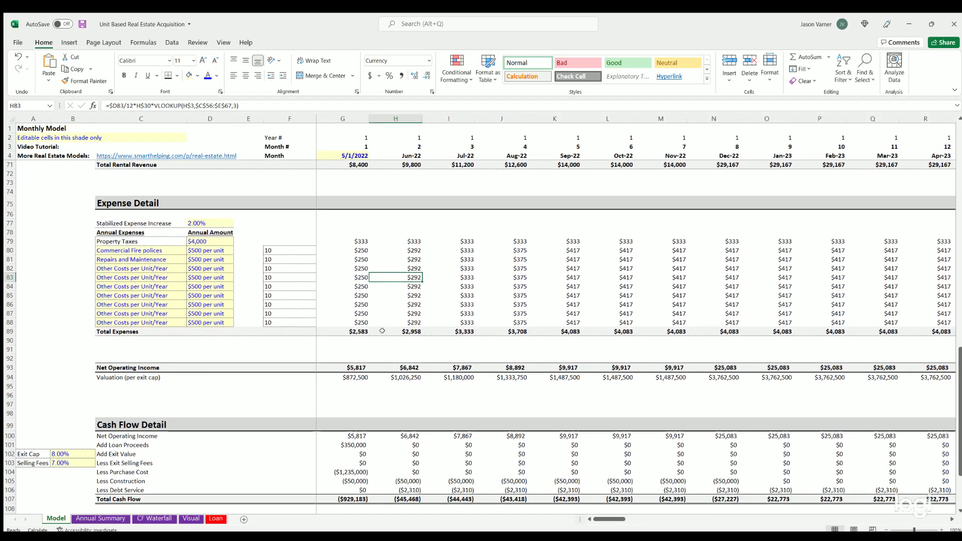
{"action": "left_click", "coordinate": [115, 367]}
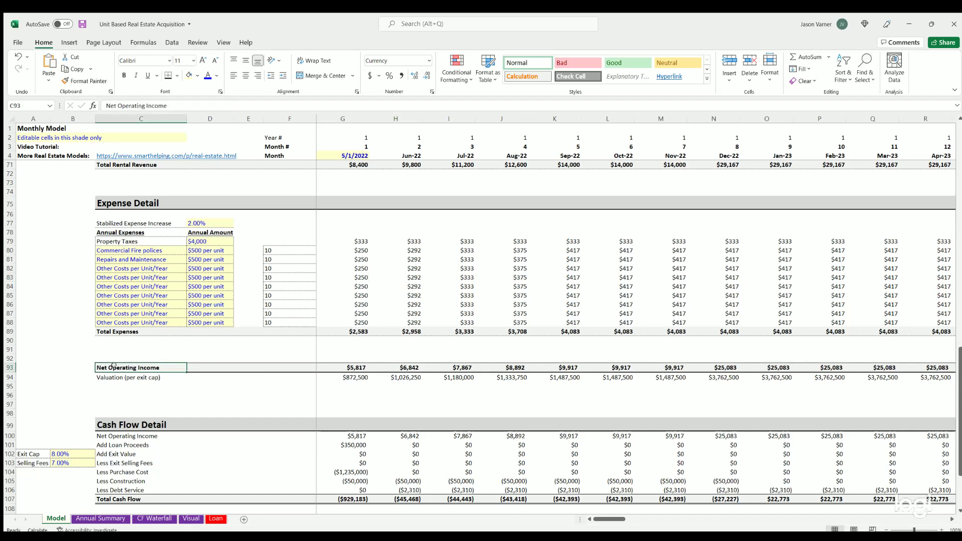
Examine the monthly Net Operating Income formula and trace it to the Total Rental Revenue and Total Expenses rows.
{"action": "left_click", "coordinate": [364, 368]}
{"action": "left_click", "coordinate": [507, 366], "text": "shift"}
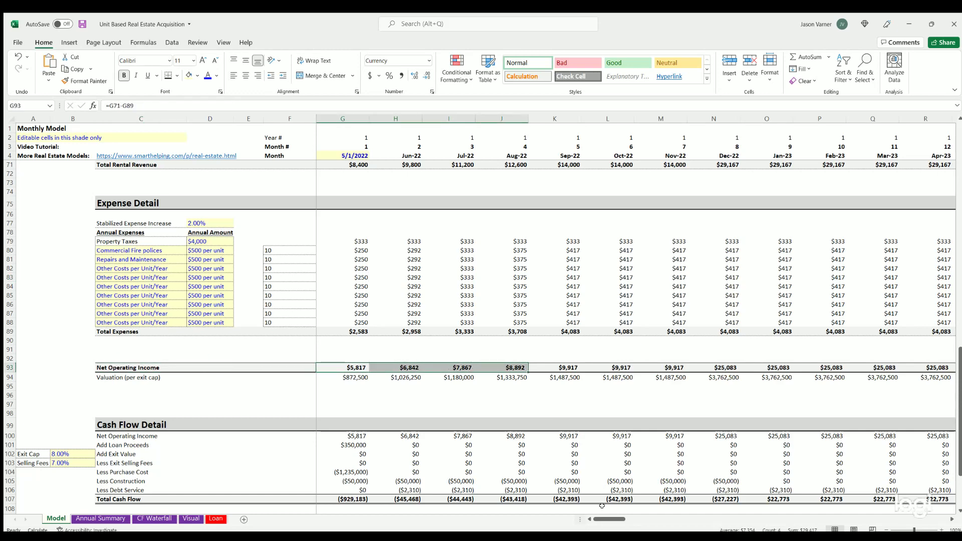
{"action": "double_click", "coordinate": [396, 368]}
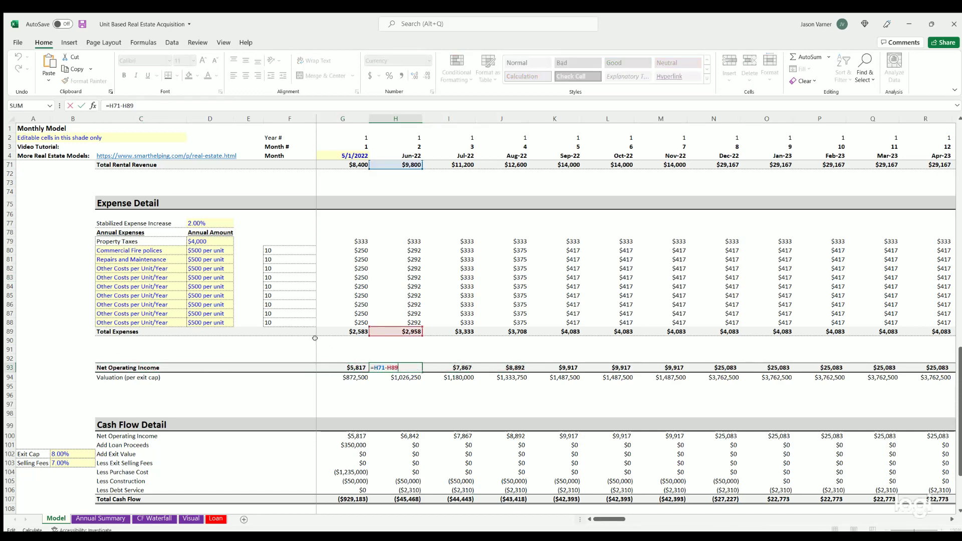
{"action": "scroll", "coordinate": [397, 371], "scroll_direction": "up", "scroll_amount": 7}
{"action": "scroll", "coordinate": [397, 371], "scroll_direction": "down", "scroll_amount": 7}
{"action": "key", "text": "Return"}
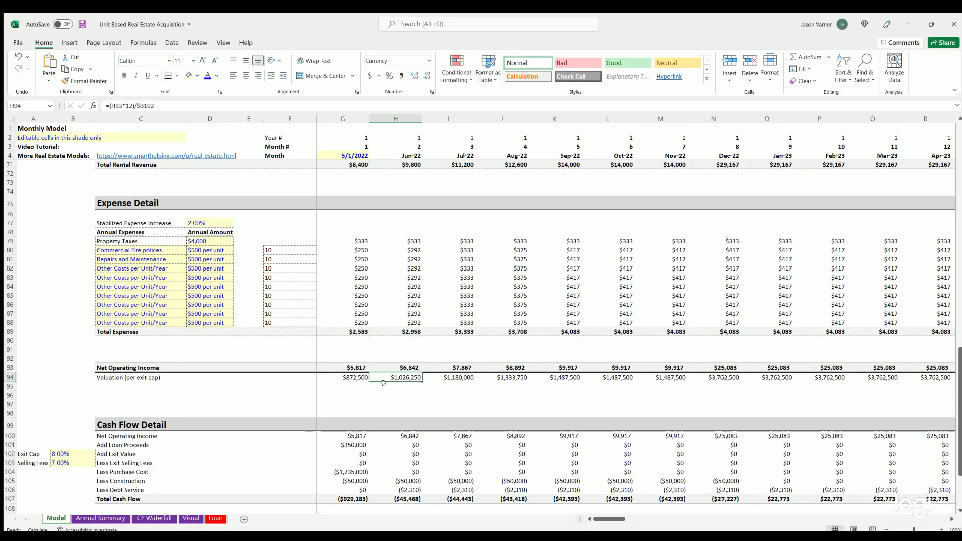
Examine the Valuation (per exit cap) formula, the Net Operating Income and Exit Cap cells behind it, and its values across the months.
{"action": "left_click", "coordinate": [354, 377]}
{"action": "scroll", "coordinate": [353, 376], "scroll_direction": "down", "scroll_amount": 4}
{"action": "left_click", "coordinate": [333, 266]}
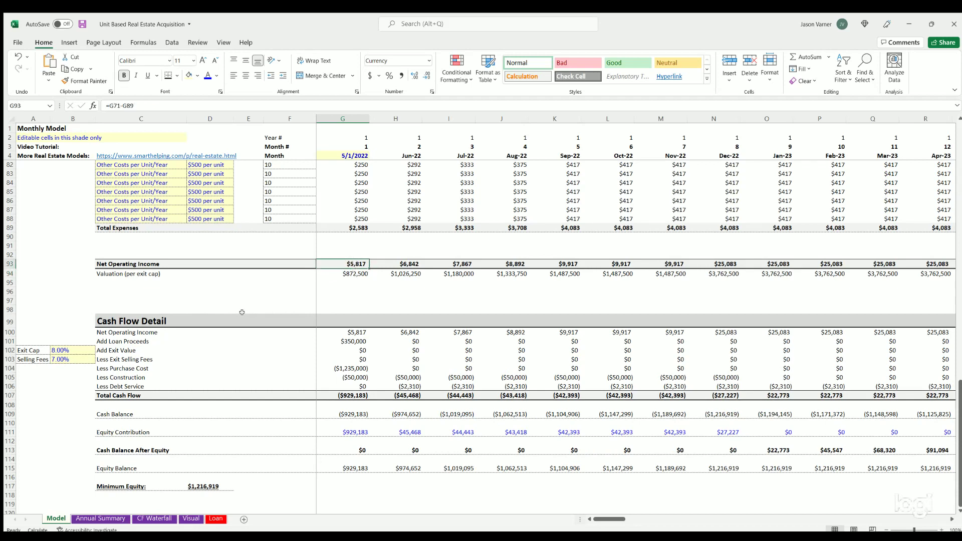
{"action": "left_click", "coordinate": [58, 349]}
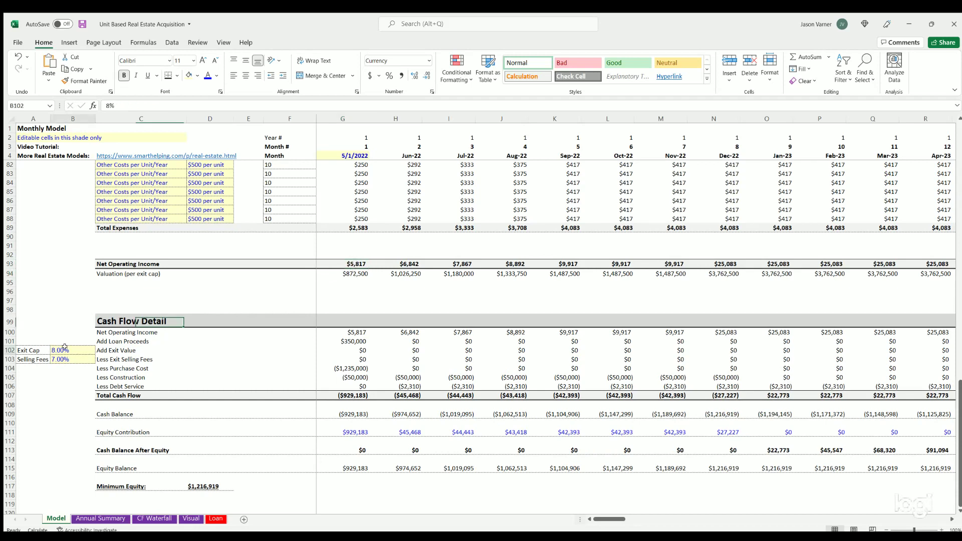
{"action": "left_click", "coordinate": [348, 274]}
{"action": "key", "text": "Right"}
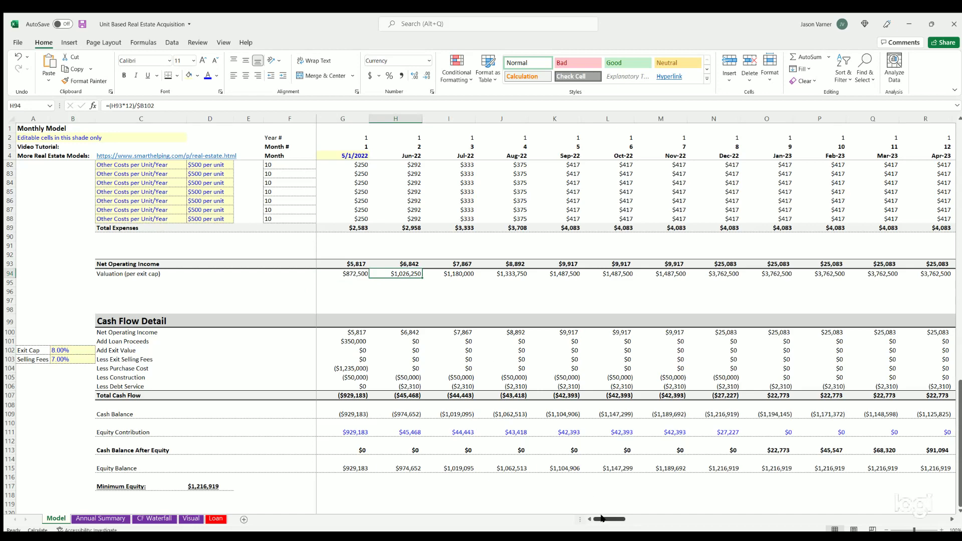
{"action": "scroll", "coordinate": [863, 516], "scroll_direction": "right", "scroll_amount": 20}
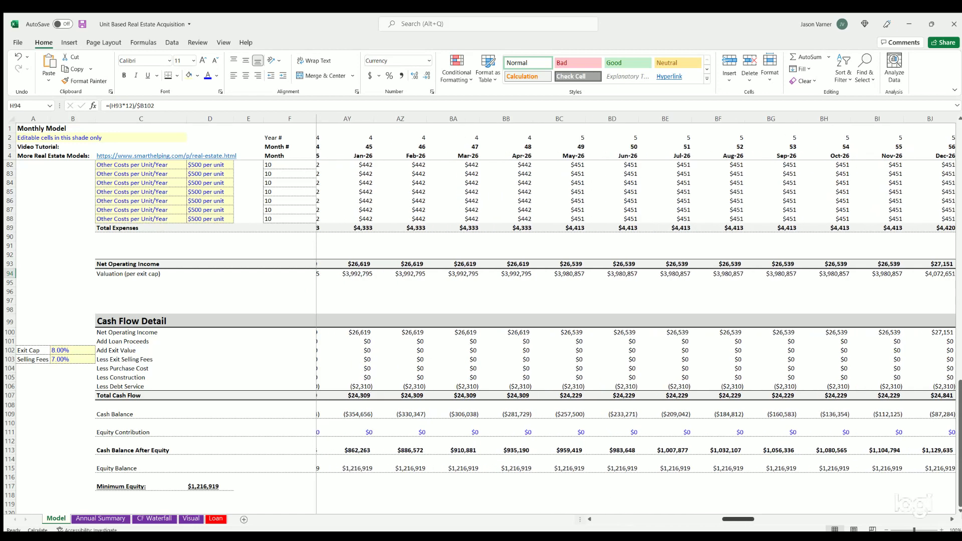
{"action": "left_click_drag", "start_coordinate": [632, 525], "coordinate": [592, 519]}
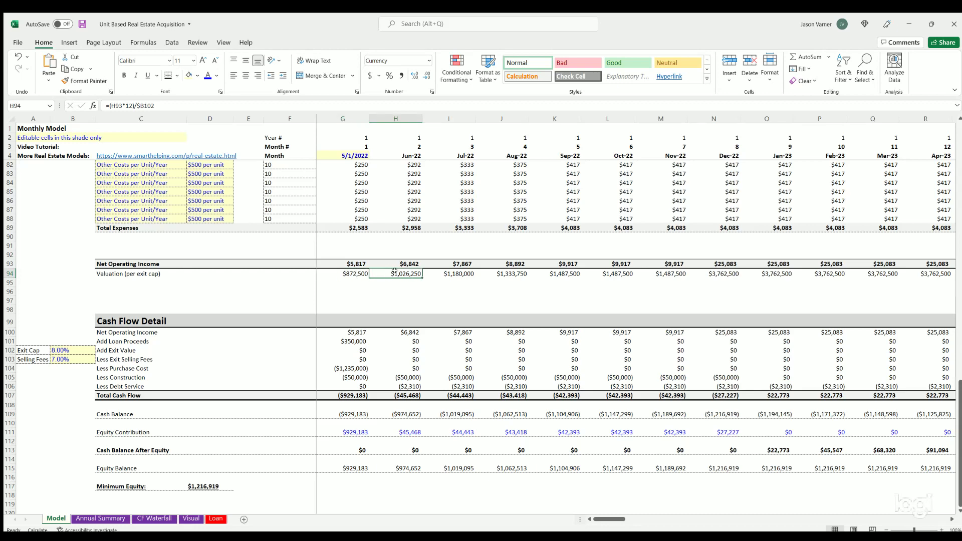
Check the Repayment / Exit Month input in the loan section and return to Cash Flow Detail.
{"action": "scroll", "coordinate": [195, 343], "scroll_direction": "up", "scroll_amount": 15}
{"action": "scroll", "coordinate": [195, 343], "scroll_direction": "up", "scroll_amount": 11}
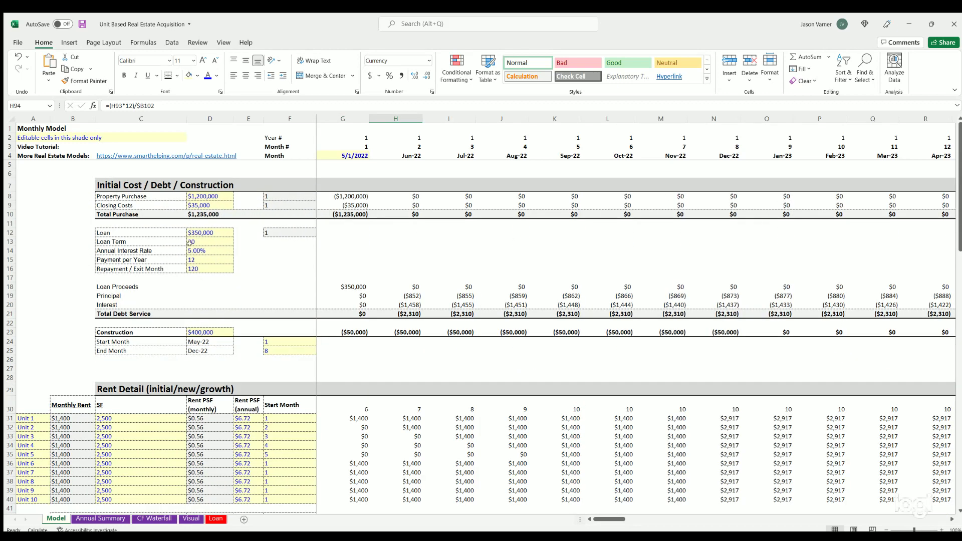
{"action": "left_click", "coordinate": [191, 267]}
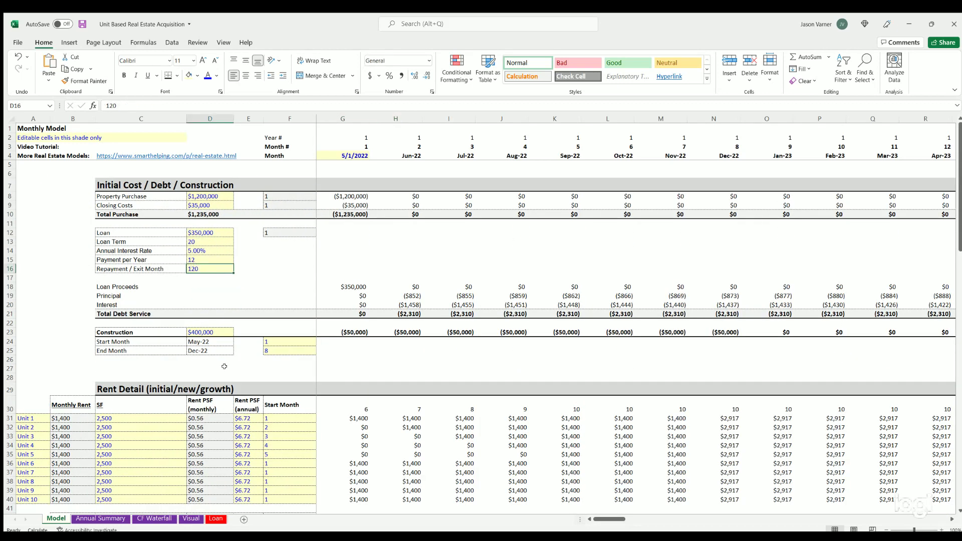
{"action": "scroll", "coordinate": [224, 366], "scroll_direction": "down", "scroll_amount": 20}
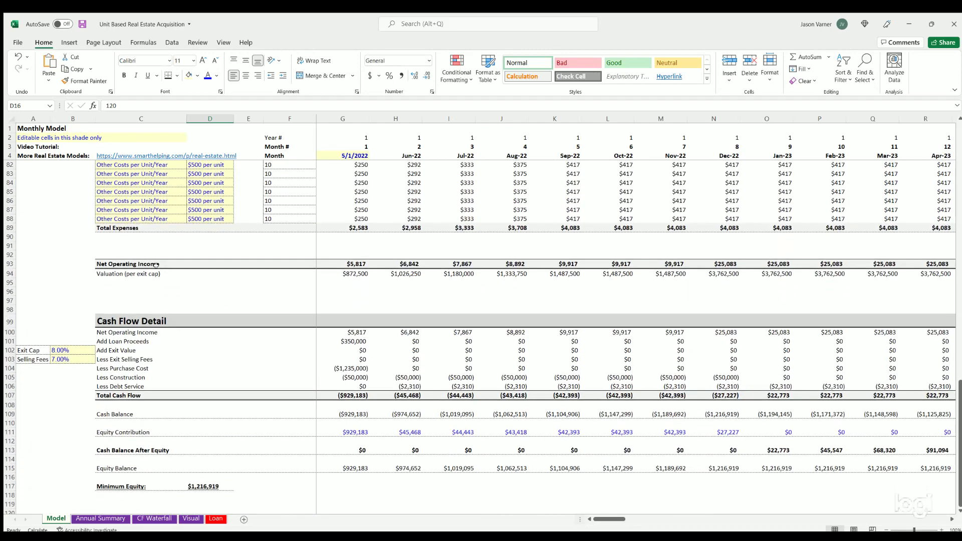
{"action": "scroll", "coordinate": [220, 319], "scroll_direction": "down", "scroll_amount": 4}
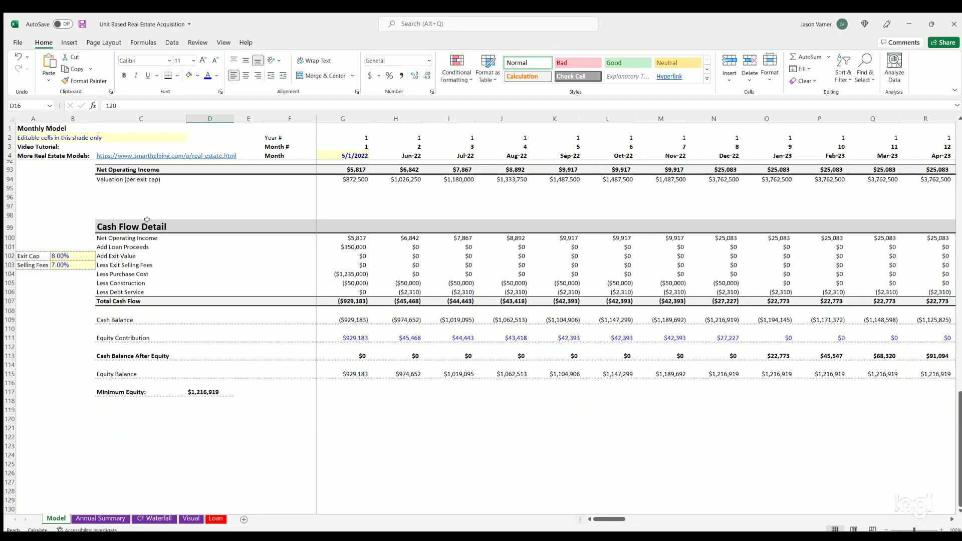
Review the Exit Cap and Selling Fees inputs beside Cash Flow Detail and the section's Net Operating Income row.
{"action": "left_click", "coordinate": [126, 221]}
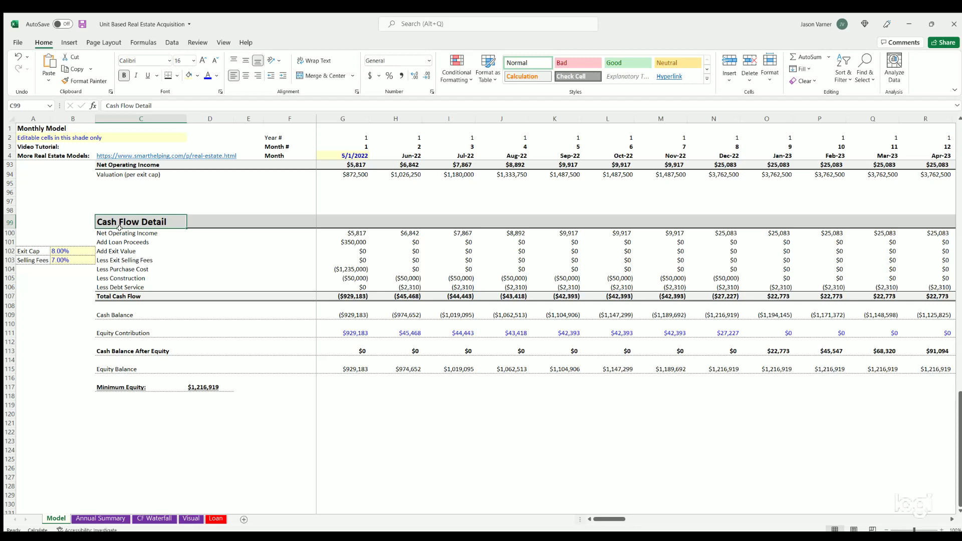
{"action": "left_click", "coordinate": [30, 256]}
{"action": "left_click", "coordinate": [60, 256]}
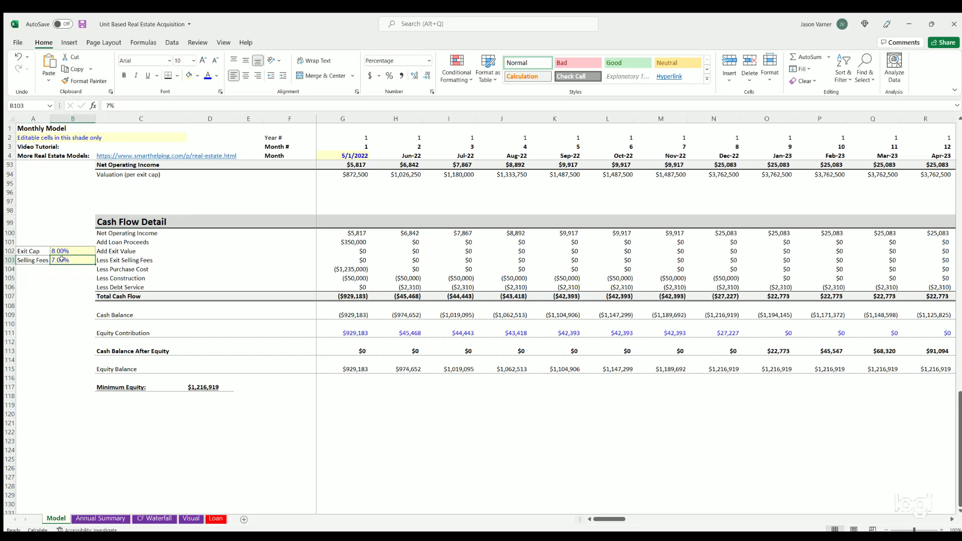
{"action": "left_click_drag", "start_coordinate": [30, 248], "coordinate": [406, 257]}
{"action": "left_click_drag", "start_coordinate": [118, 219], "coordinate": [469, 287]}
{"action": "left_click_drag", "start_coordinate": [120, 234], "coordinate": [437, 231]}
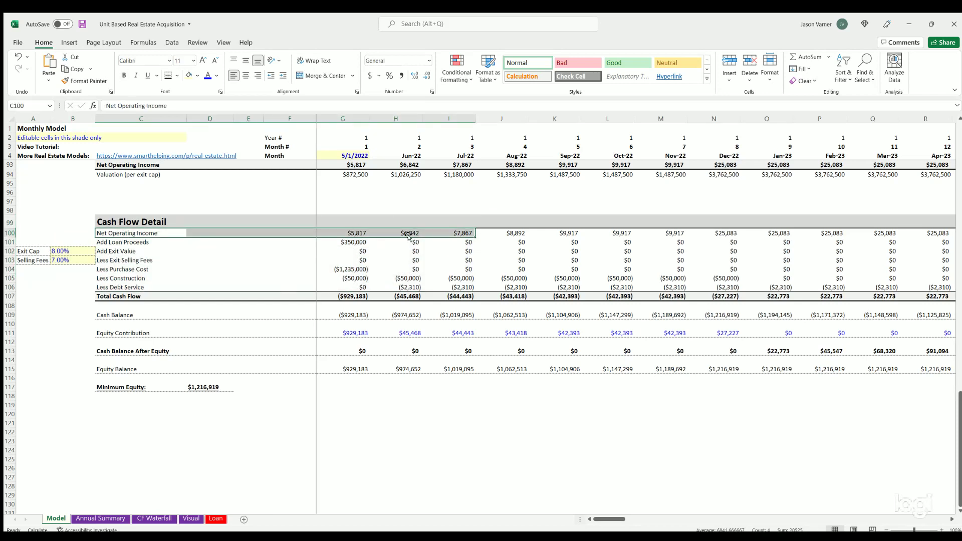
Examine the monthly formulas in Cash Flow Detail from Add Loan Proceeds down to Less Construction.
{"action": "left_click", "coordinate": [354, 243]}
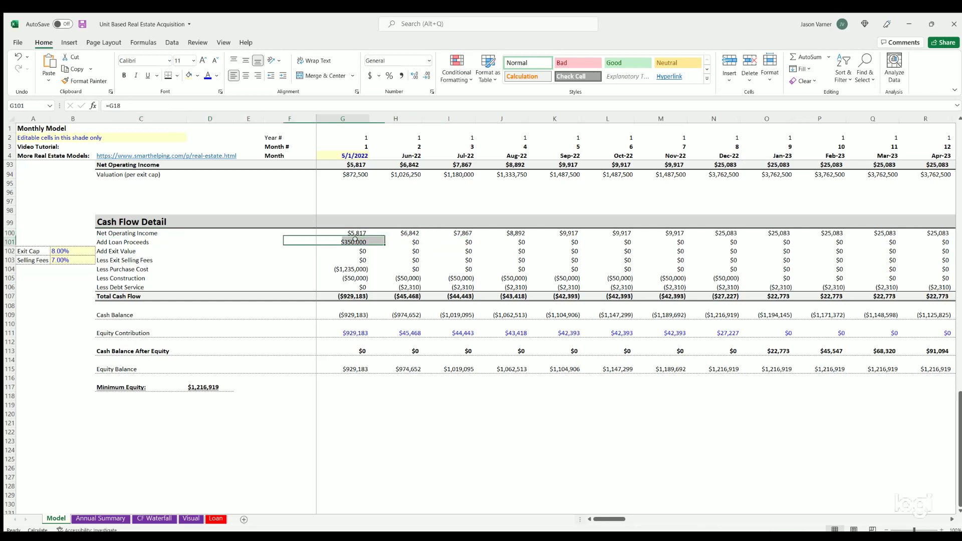
{"action": "left_click", "coordinate": [350, 252]}
{"action": "left_click", "coordinate": [348, 259]}
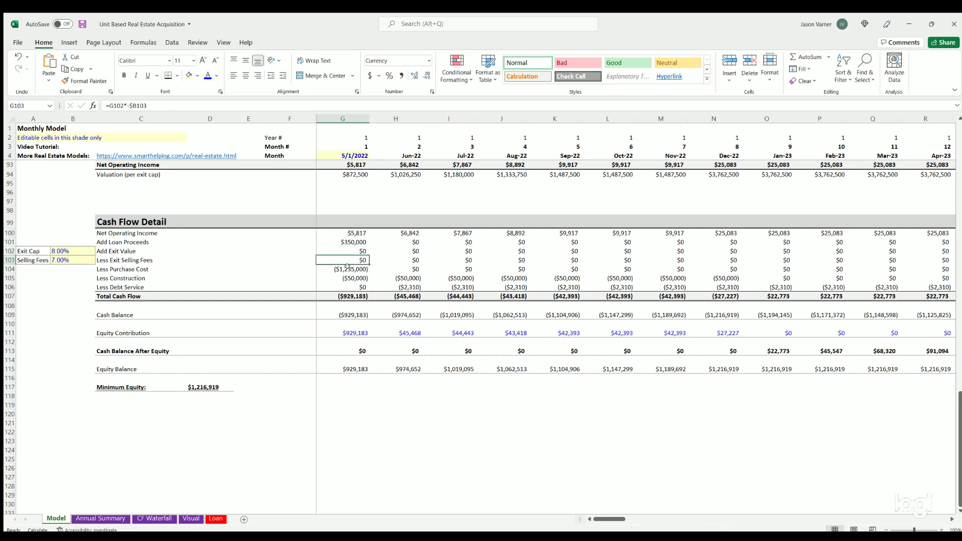
{"action": "left_click", "coordinate": [349, 268]}
{"action": "left_click", "coordinate": [350, 277]}
{"action": "left_click", "coordinate": [393, 276]}
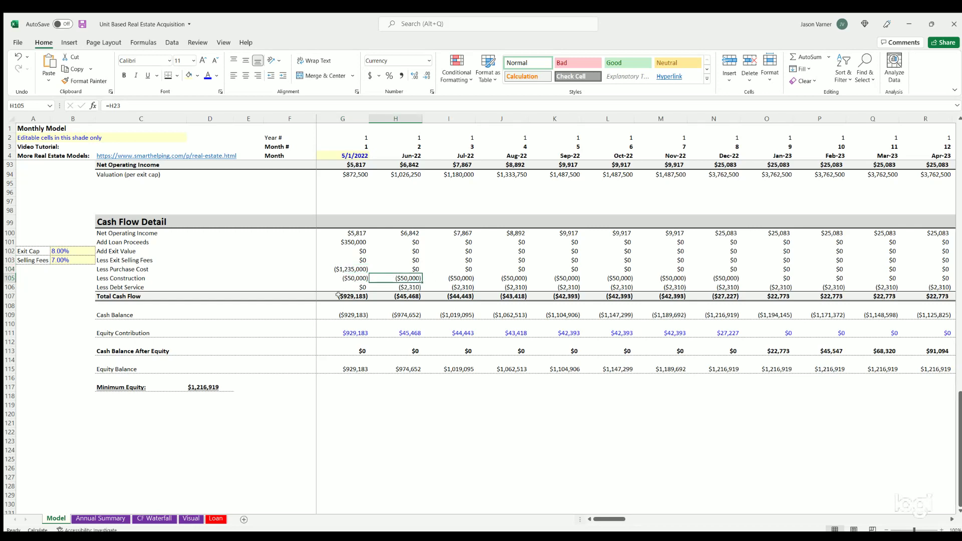
Follow the Less Debt Service row into the Total Cash Flow and Cash Balance rows over the first months.
{"action": "left_click", "coordinate": [361, 286]}
{"action": "key", "text": "Right"}
{"action": "key", "text": "Right"}
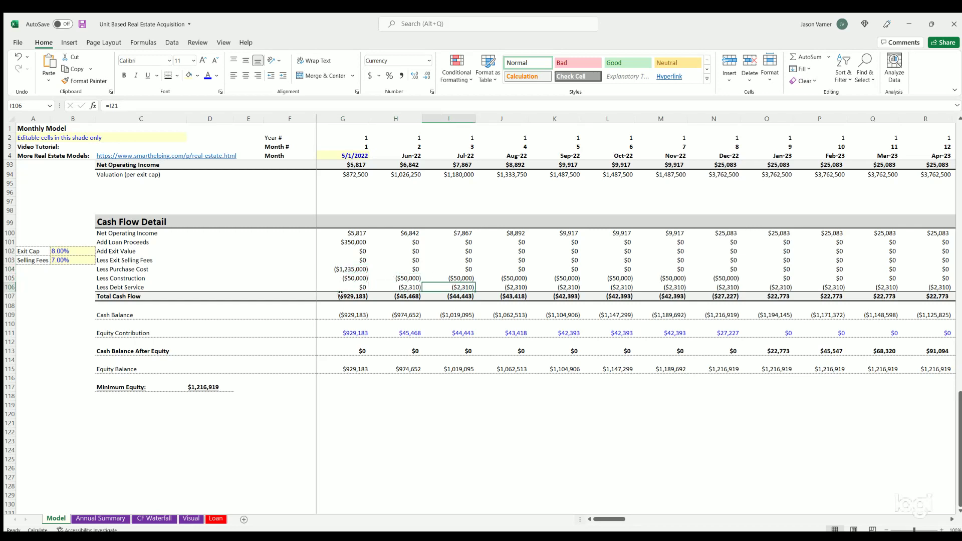
{"action": "left_click_drag", "start_coordinate": [341, 295], "coordinate": [555, 296]}
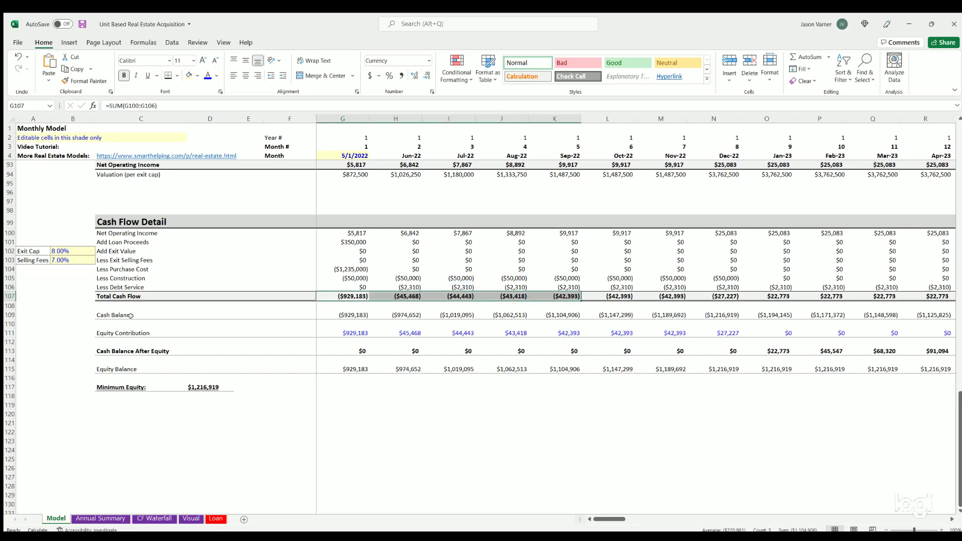
{"action": "left_click_drag", "start_coordinate": [109, 314], "coordinate": [555, 315]}
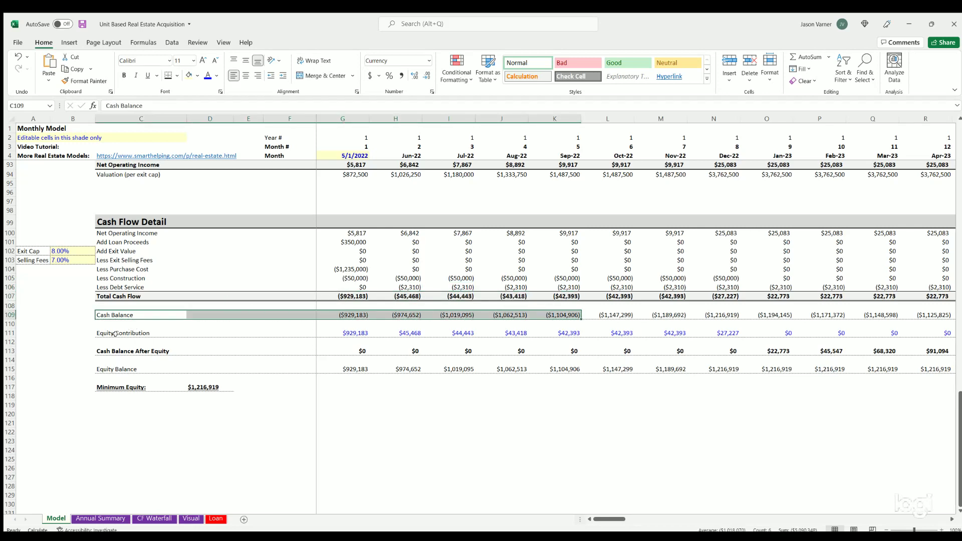
Examine the Equity Contribution formulas for the first two months.
{"action": "left_click", "coordinate": [133, 331]}
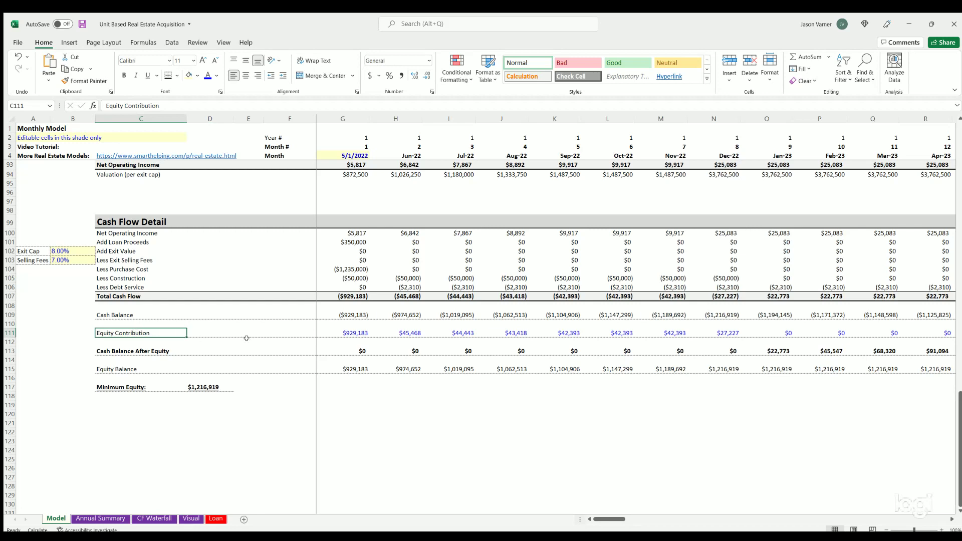
{"action": "left_click", "coordinate": [344, 331]}
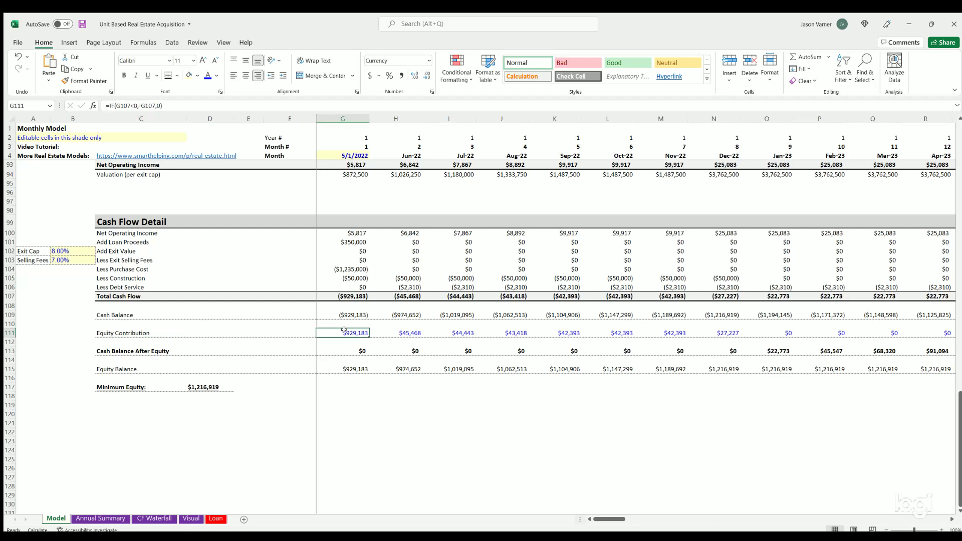
{"action": "left_click", "coordinate": [397, 332]}
{"action": "left_click", "coordinate": [352, 331]}
{"action": "left_click", "coordinate": [401, 339]}
{"action": "left_click", "coordinate": [400, 330]}
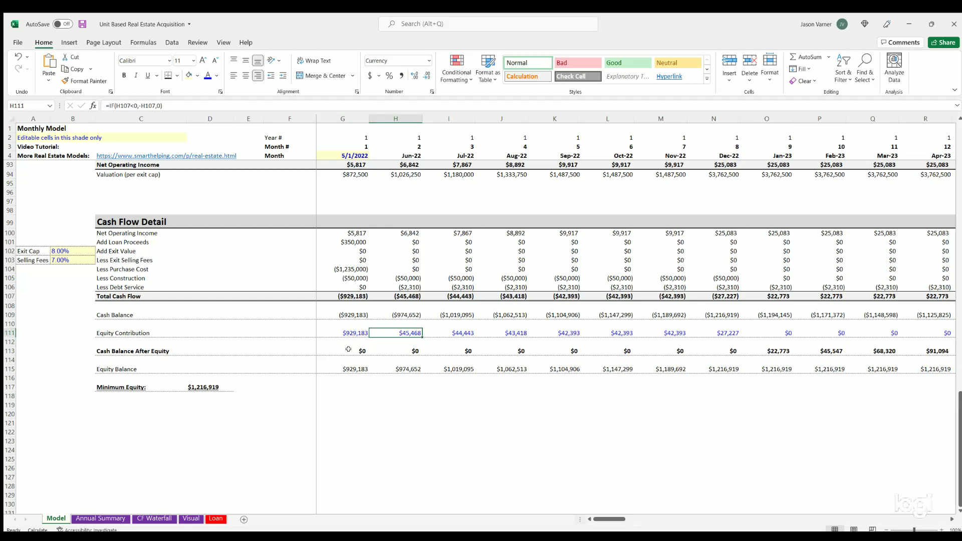
Compare the monthly Equity Contribution amounts with the Cash Balance After Equity row from May 2022 through January 2023.
{"action": "left_click_drag", "start_coordinate": [348, 349], "coordinate": [693, 350]}
{"action": "left_click_drag", "start_coordinate": [354, 332], "coordinate": [695, 332]}
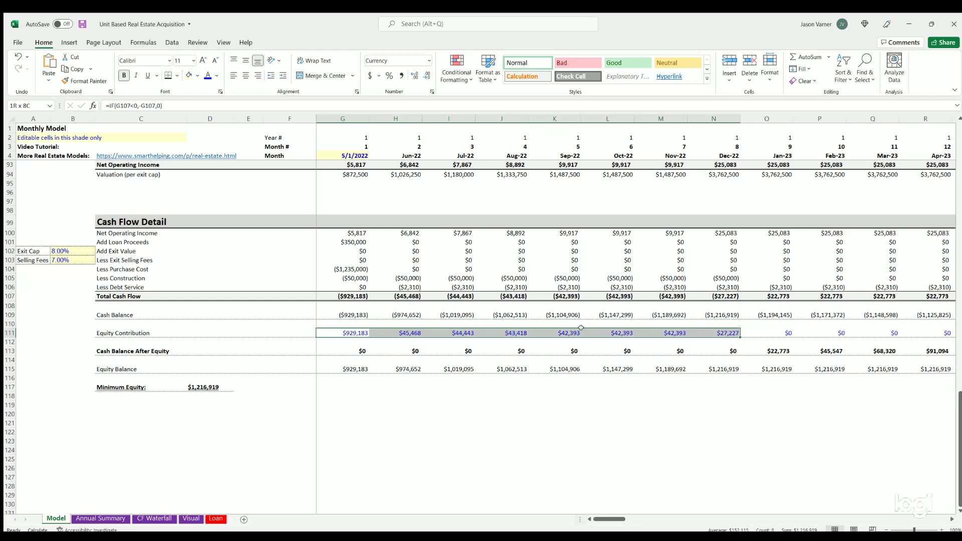
{"action": "left_click", "coordinate": [338, 329]}
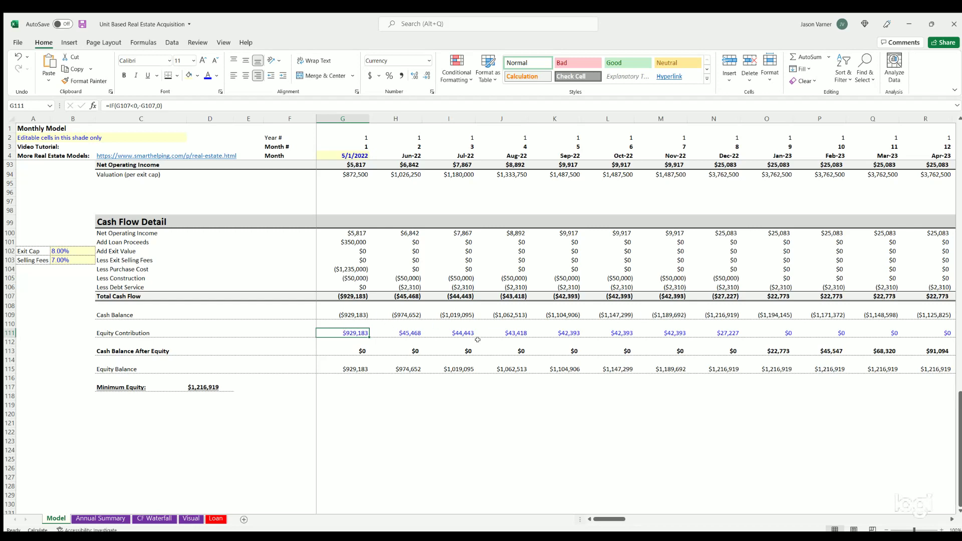
{"action": "left_click", "coordinate": [417, 330]}
{"action": "left_click", "coordinate": [463, 331]}
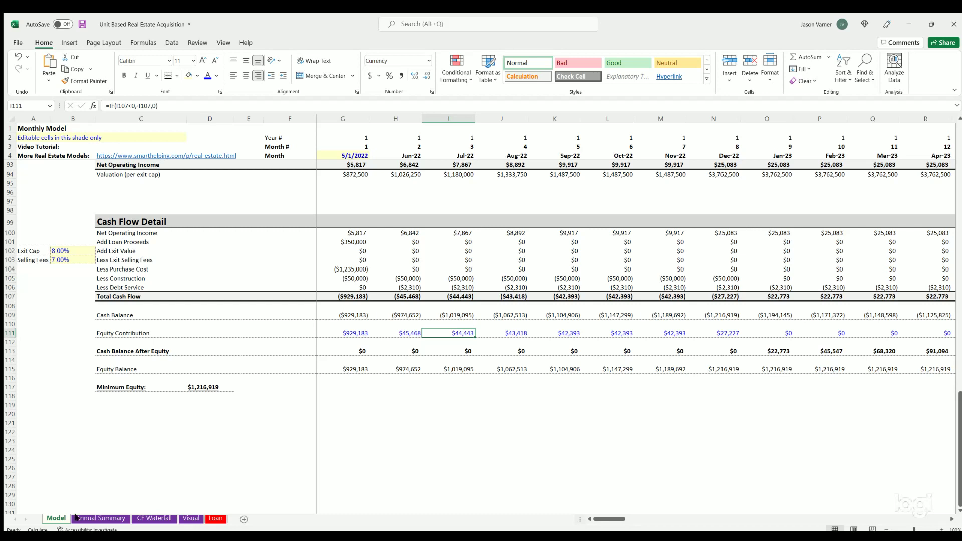
{"action": "left_click", "coordinate": [358, 331]}
{"action": "left_click", "coordinate": [415, 331]}
{"action": "left_click", "coordinate": [465, 331]}
{"action": "left_click_drag", "start_coordinate": [347, 349], "coordinate": [764, 349]}
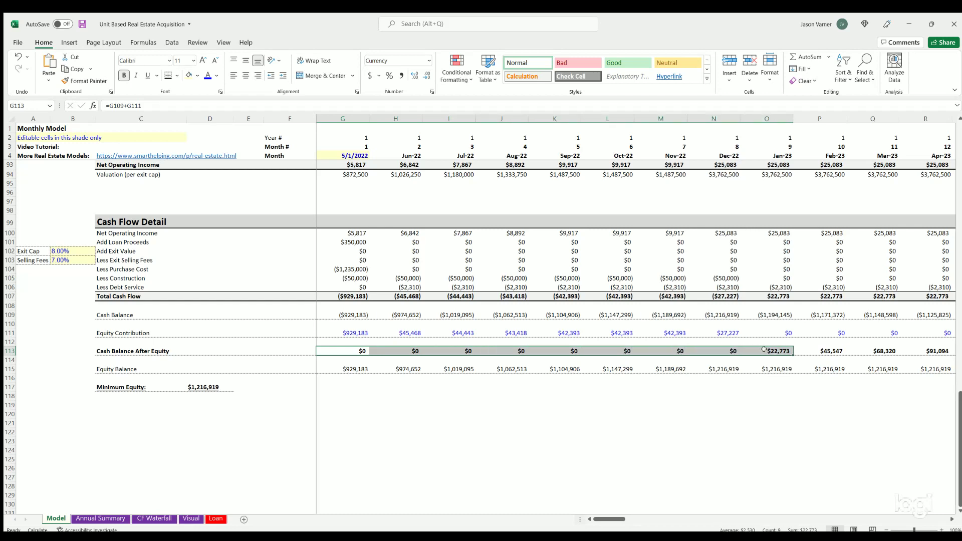
Step through the Equity Balance row to see how its formula accumulates the monthly equity contributions.
{"action": "left_click", "coordinate": [350, 368]}
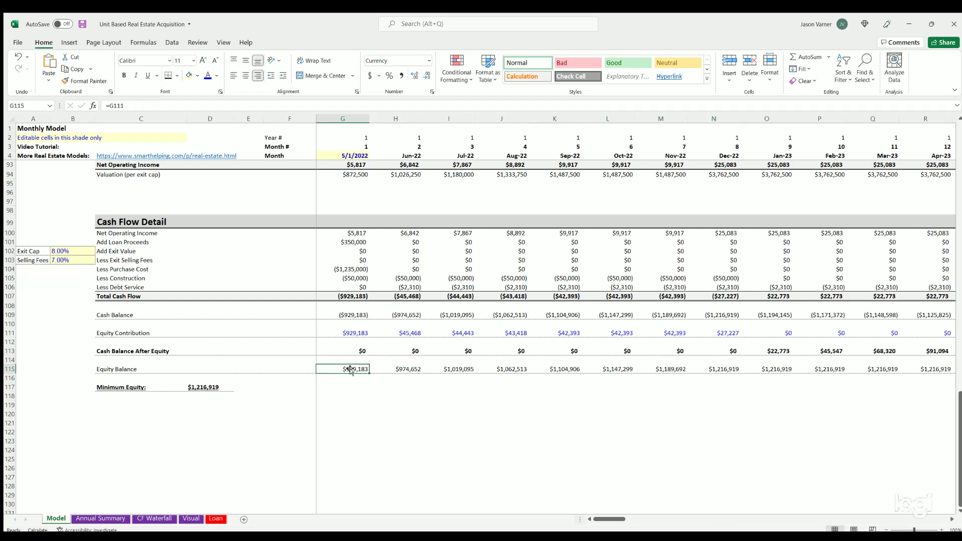
{"action": "key", "text": "Right"}
{"action": "key", "text": "Right"}
{"action": "key", "text": "Right"}
{"action": "key", "text": "Right"}
{"action": "key", "text": "Right"}
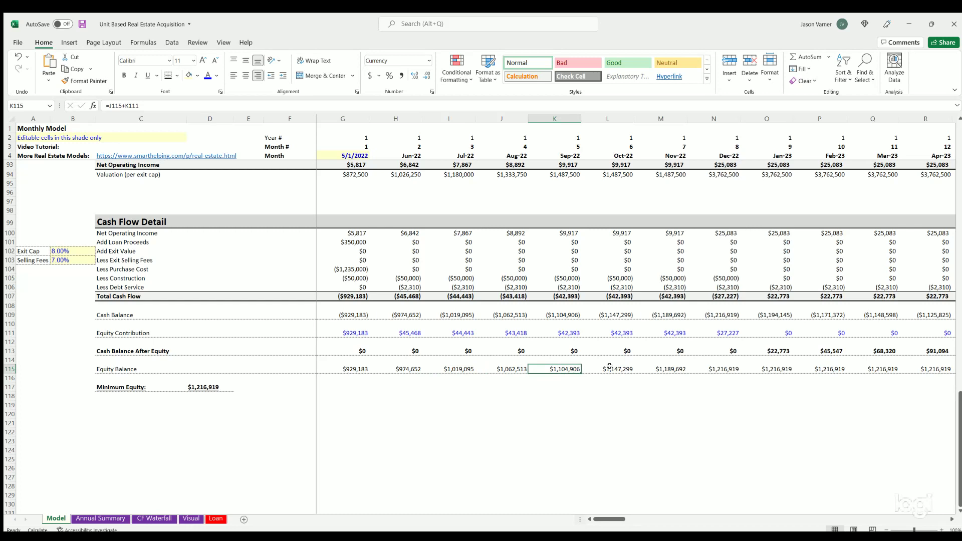
{"action": "left_click", "coordinate": [663, 368]}
Examine the Minimum Equity formula and the Cash Balance row it refers to.
{"action": "left_click", "coordinate": [117, 384]}
{"action": "left_click", "coordinate": [209, 388]}
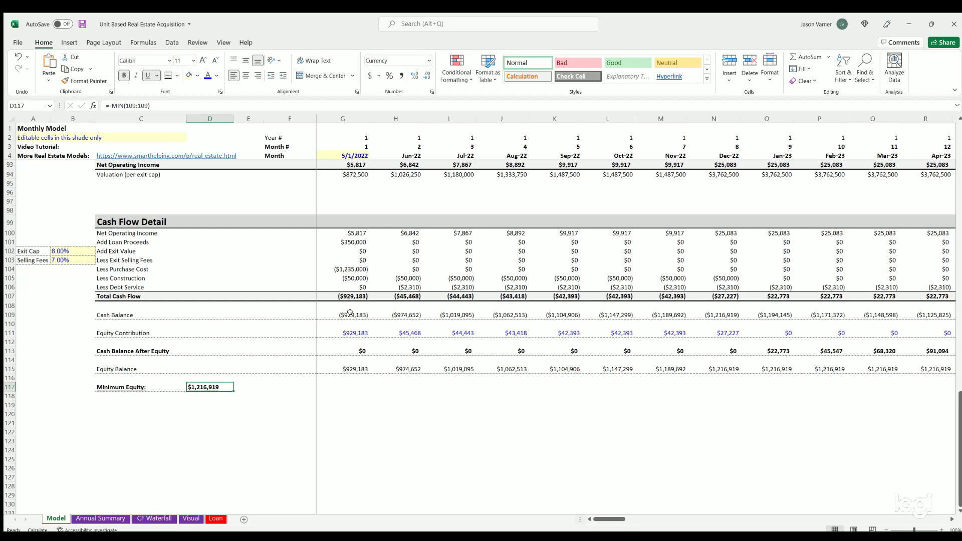
{"action": "left_click", "coordinate": [9, 315]}
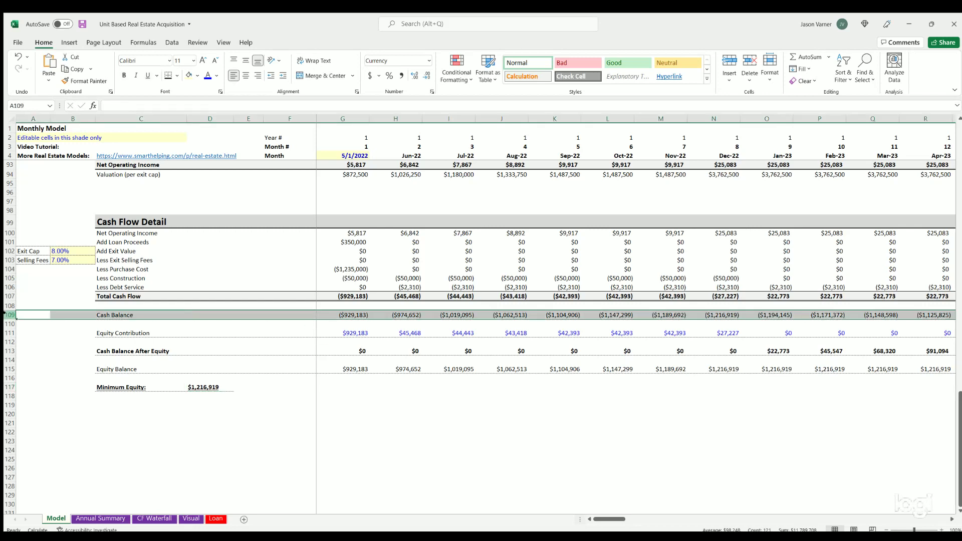
{"action": "left_click", "coordinate": [208, 430]}
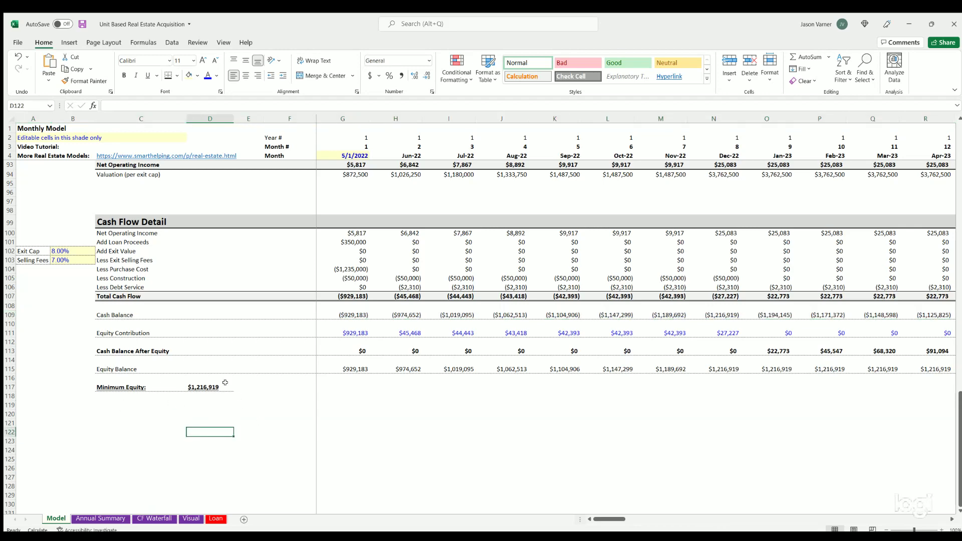
Return to the start of the Model sheet and save the workbook.
{"action": "scroll", "coordinate": [136, 388], "scroll_direction": "up", "scroll_amount": 20}
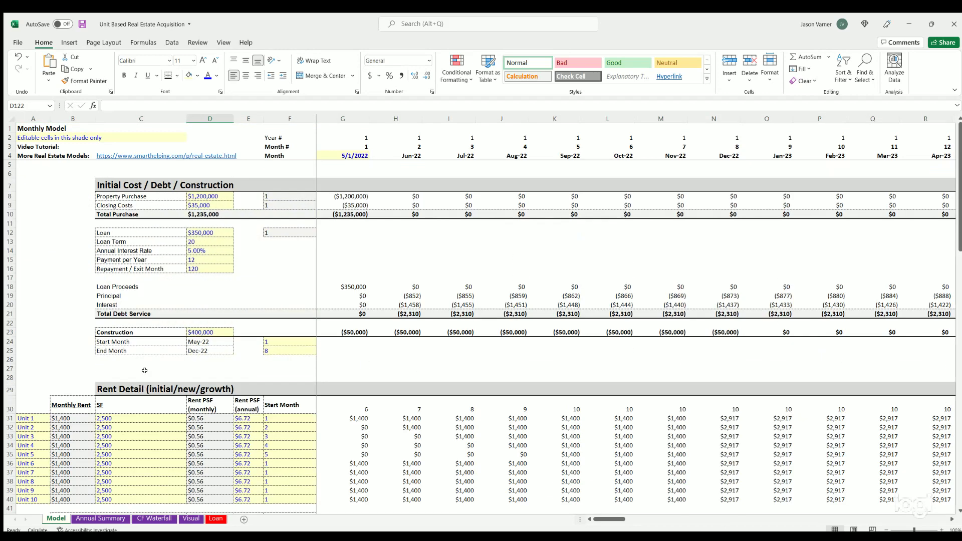
{"action": "left_click", "coordinate": [81, 24]}
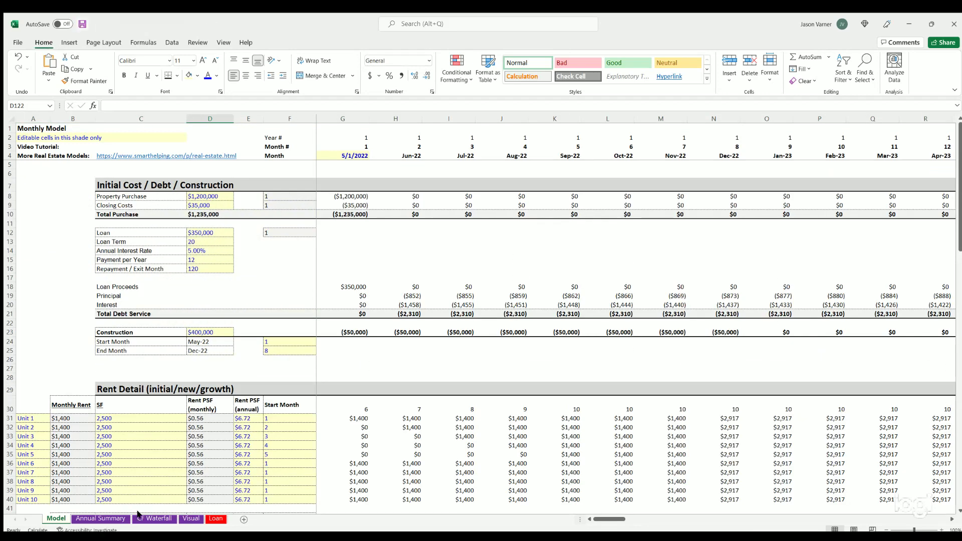
Review the Annual Summary sheet from initial costs through rent, expenses, net operating income and cash flow.
{"action": "left_click", "coordinate": [92, 520]}
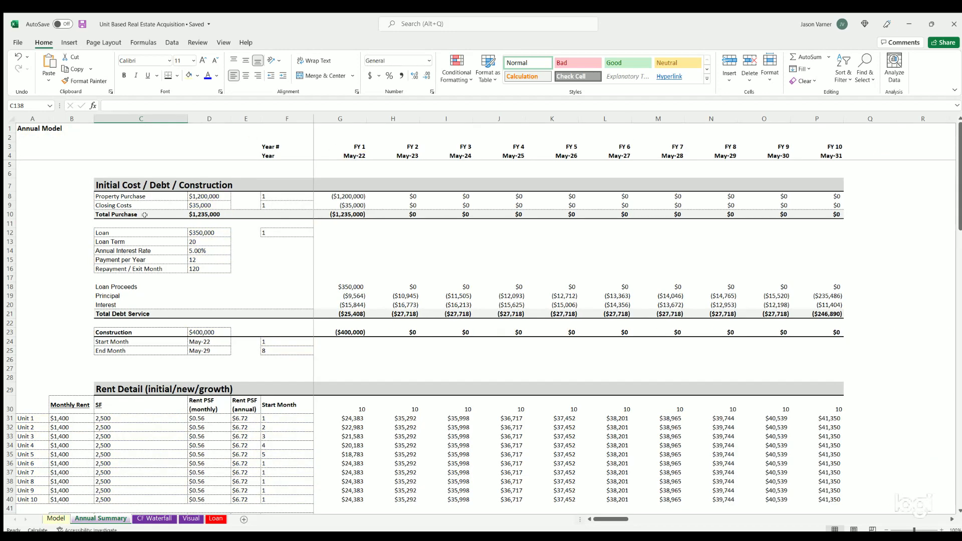
{"action": "scroll", "coordinate": [279, 320], "scroll_direction": "down", "scroll_amount": 8}
{"action": "scroll", "coordinate": [319, 193], "scroll_direction": "up", "scroll_amount": 8}
{"action": "scroll", "coordinate": [375, 361], "scroll_direction": "down", "scroll_amount": 20}
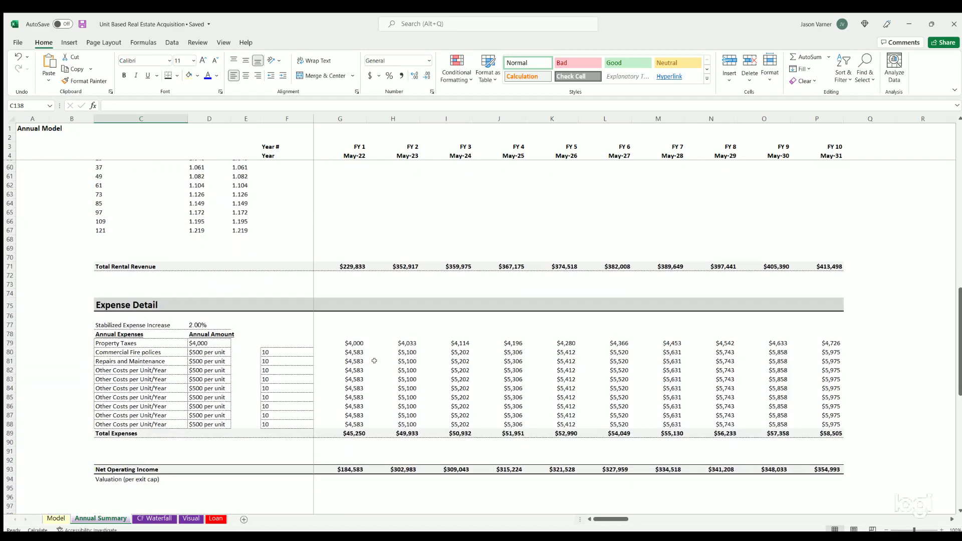
{"action": "scroll", "coordinate": [375, 361], "scroll_direction": "down", "scroll_amount": 4}
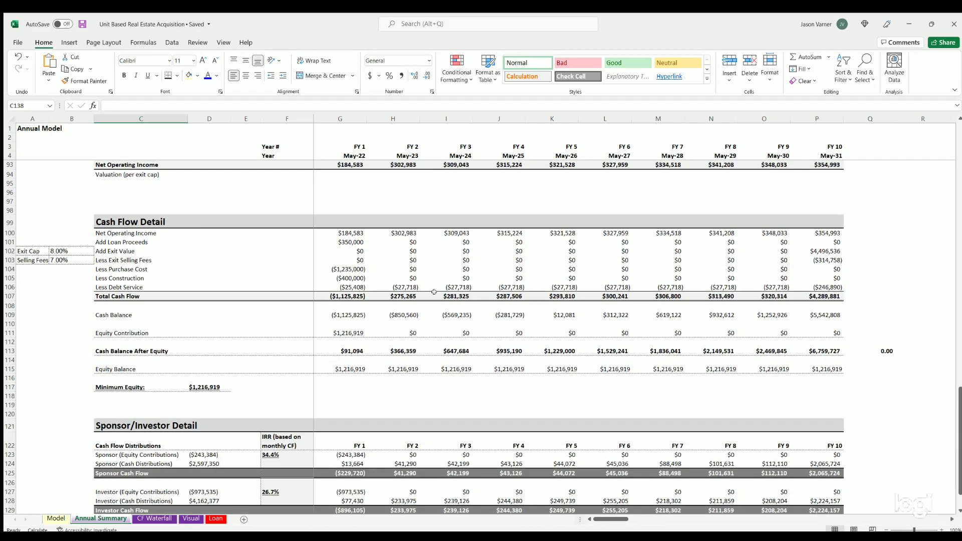
Inspect the check formula beside Cash Balance After Equity and view the Sponsor/Investor Detail section.
{"action": "left_click", "coordinate": [854, 350]}
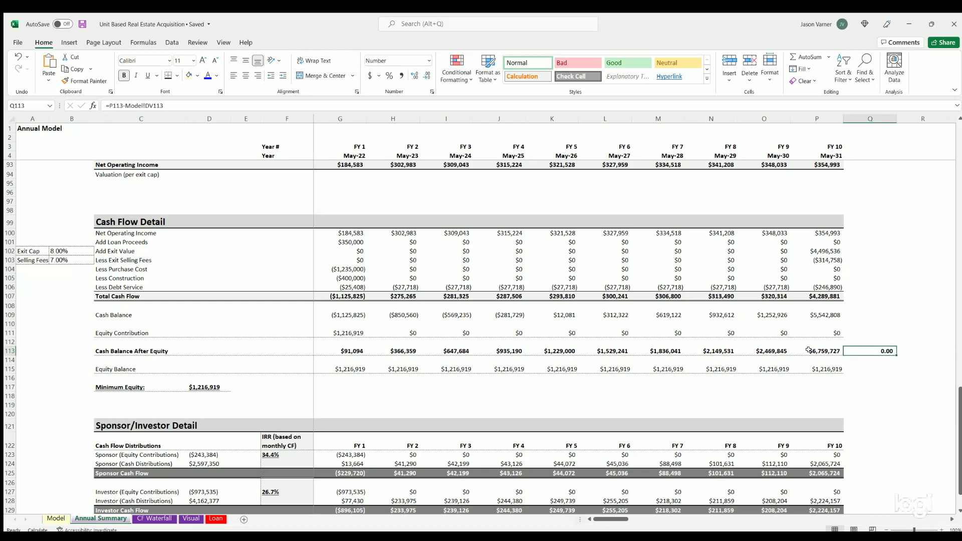
{"action": "scroll", "coordinate": [343, 297], "scroll_direction": "down", "scroll_amount": 4}
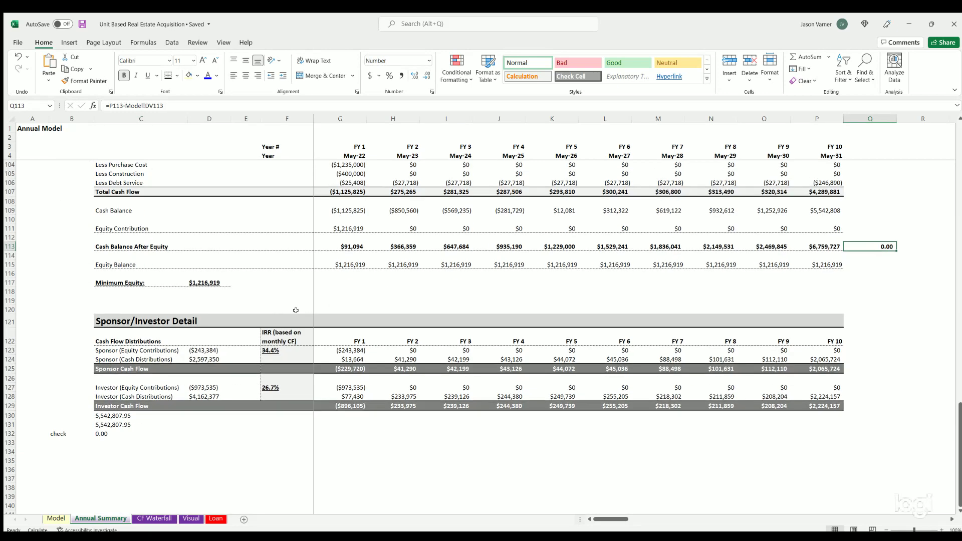
{"action": "left_click", "coordinate": [123, 320]}
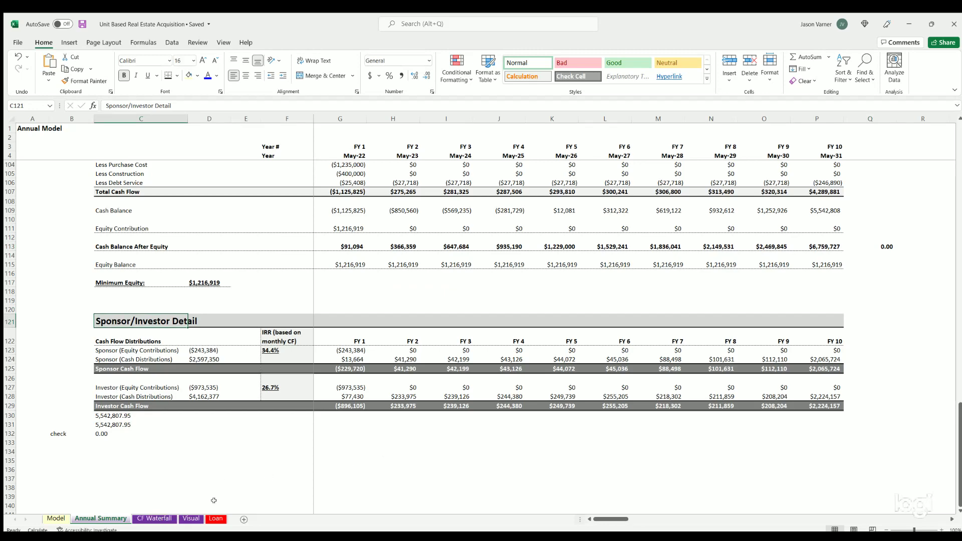
Review the Model sheet's Equity Contribution amounts from May to December 2022, then return to the Annual Summary's Sponsor/Investor Detail.
{"action": "left_click", "coordinate": [57, 519]}
{"action": "scroll", "coordinate": [215, 401], "scroll_direction": "down", "scroll_amount": 20}
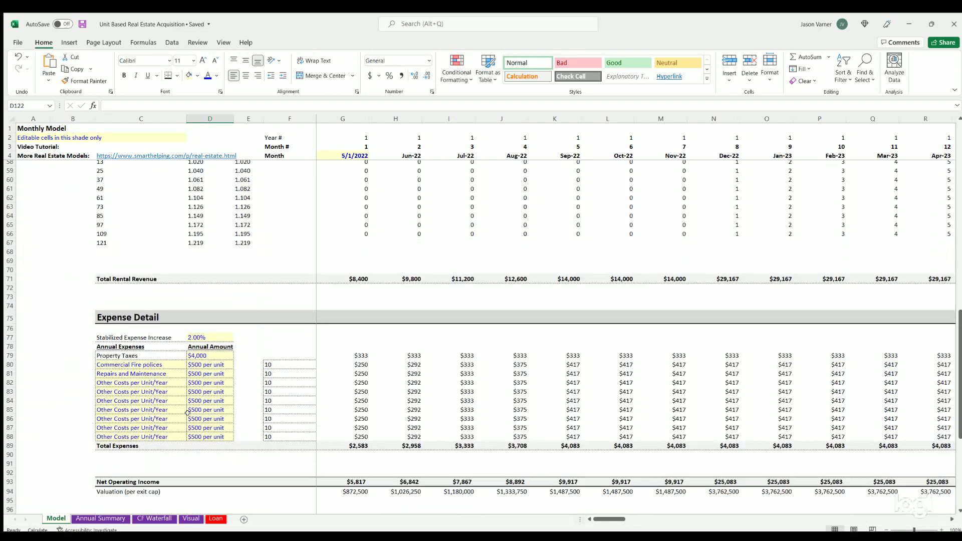
{"action": "scroll", "coordinate": [191, 412], "scroll_direction": "up", "scroll_amount": 4}
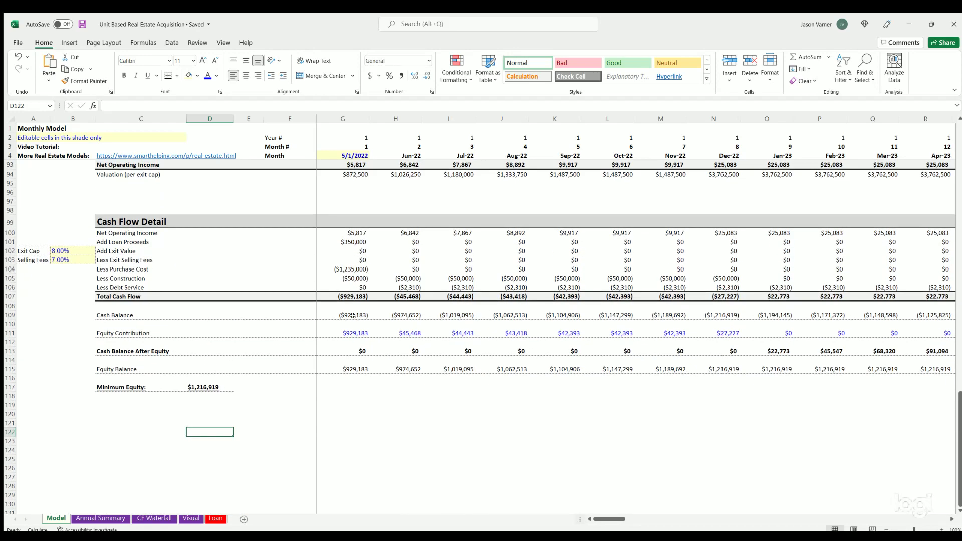
{"action": "left_click_drag", "start_coordinate": [346, 333], "coordinate": [701, 331]}
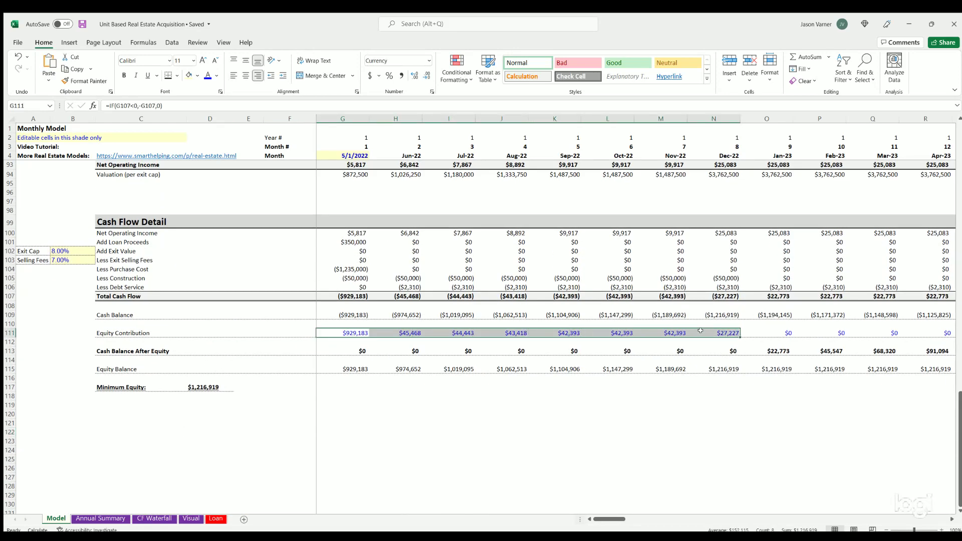
{"action": "left_click", "coordinate": [102, 519]}
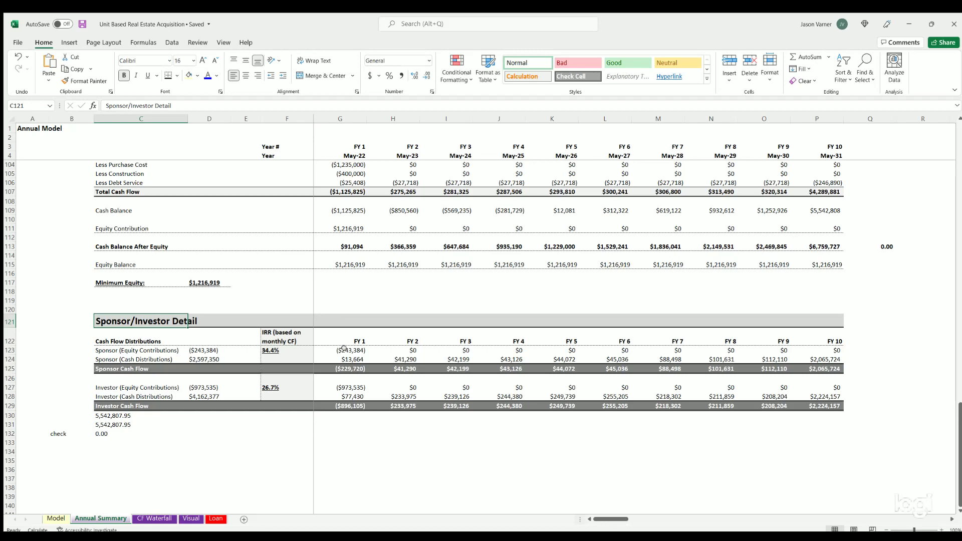
Open the CF Waterfall sheet and examine the Tier 1 LP share and the IRR hurdle rates.
{"action": "left_click", "coordinate": [154, 519]}
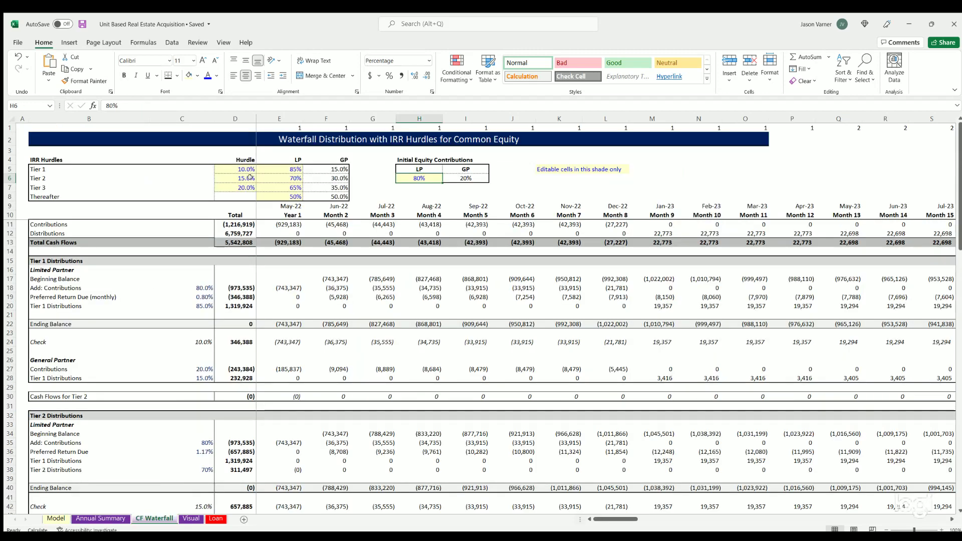
{"action": "left_click", "coordinate": [273, 169]}
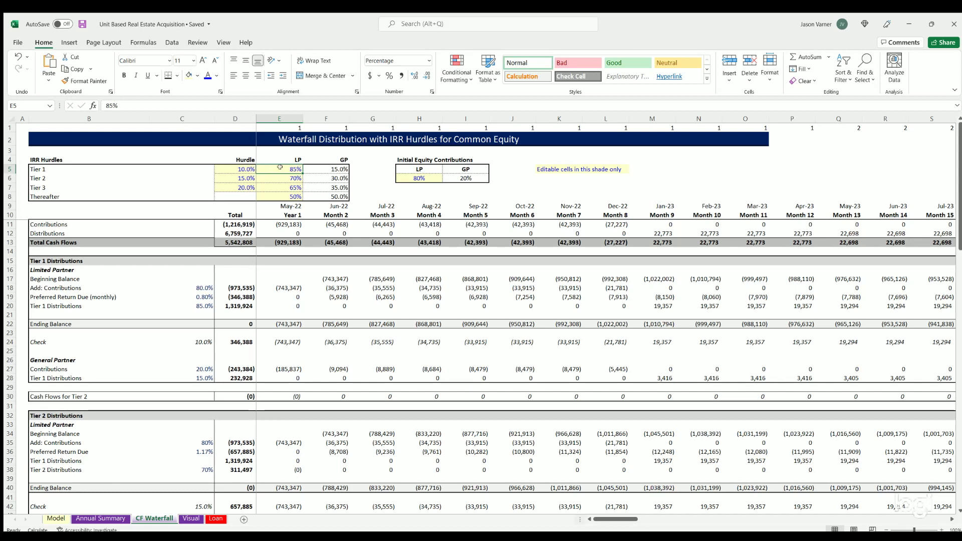
{"action": "left_click", "coordinate": [246, 167]}
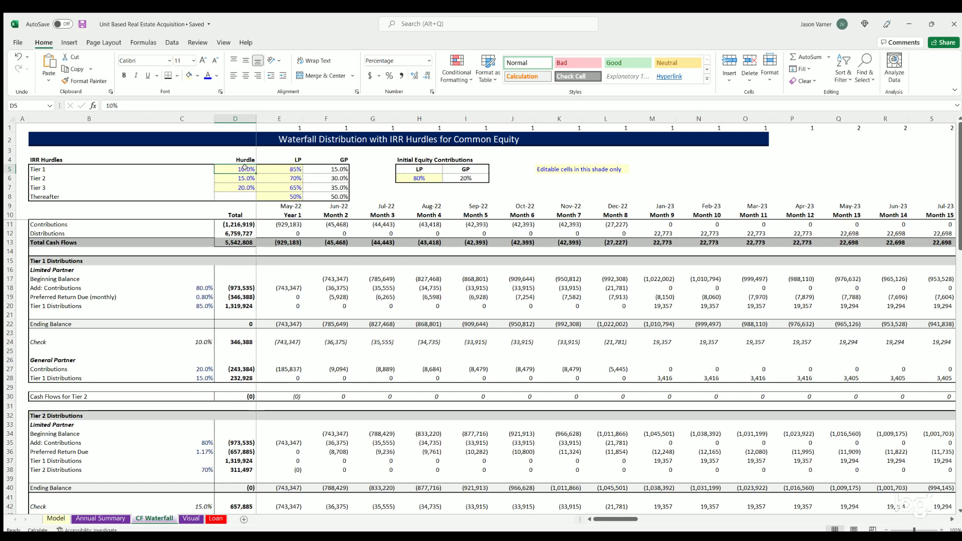
{"action": "left_click", "coordinate": [233, 183]}
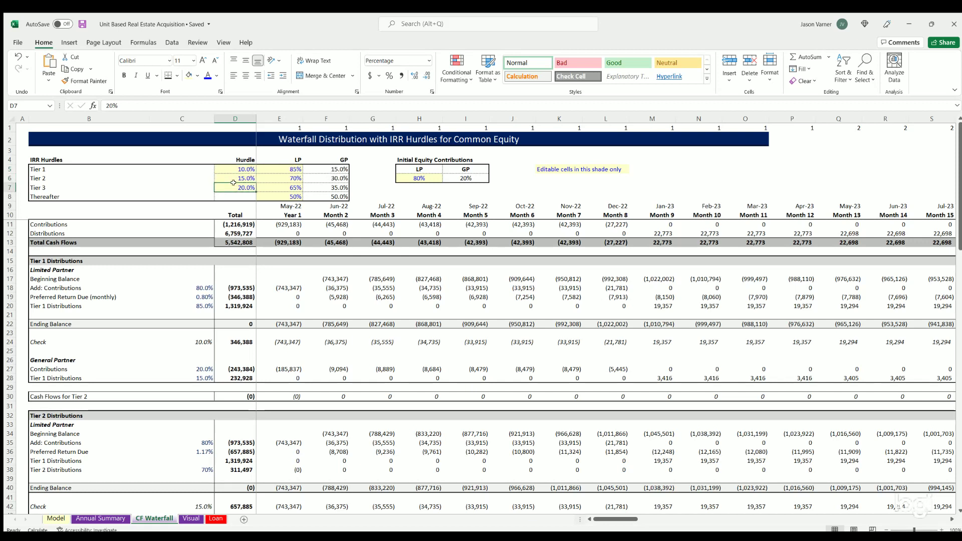
Compare the LP and GP initial equity contributions with the distribution splits and hurdle rate of each tier.
{"action": "left_click", "coordinate": [416, 178]}
{"action": "left_click", "coordinate": [464, 175]}
{"action": "left_click", "coordinate": [275, 167]}
{"action": "left_click_drag", "start_coordinate": [275, 166], "coordinate": [326, 197]}
{"action": "left_click", "coordinate": [241, 169]}
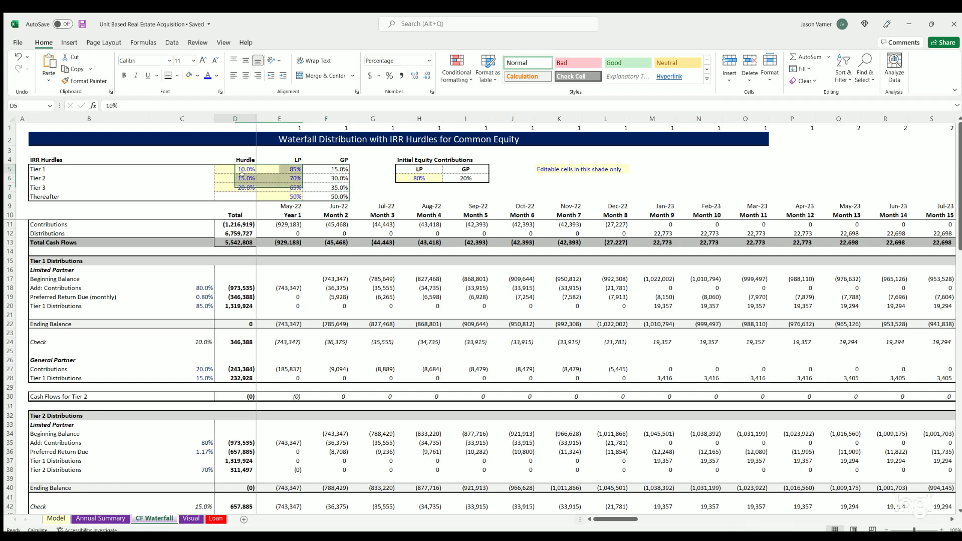
{"action": "left_click", "coordinate": [241, 179]}
{"action": "left_click", "coordinate": [240, 185]}
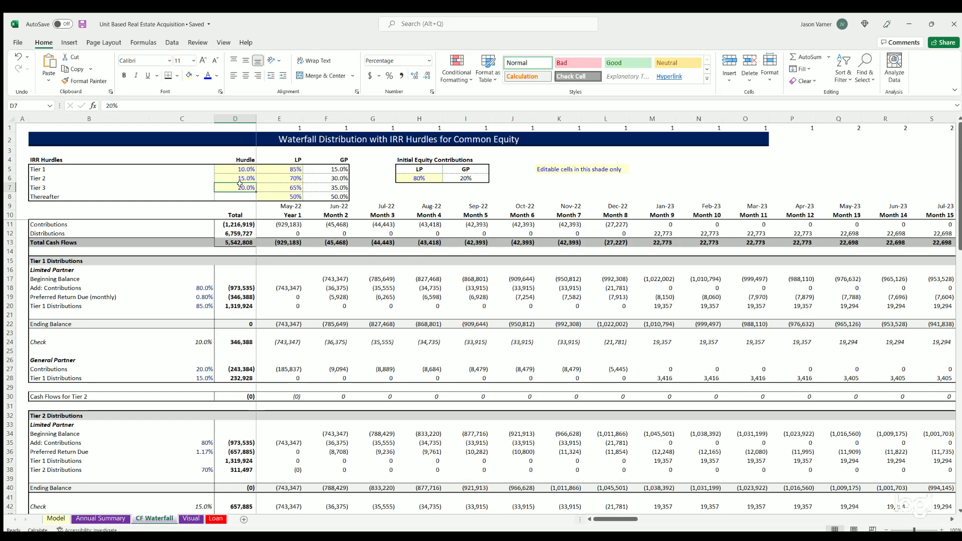
Look through the tier distributions down to the Investor (LP) and Sponsor (GP) rows under Total Cash Flows.
{"action": "scroll", "coordinate": [355, 422], "scroll_direction": "down", "scroll_amount": 18}
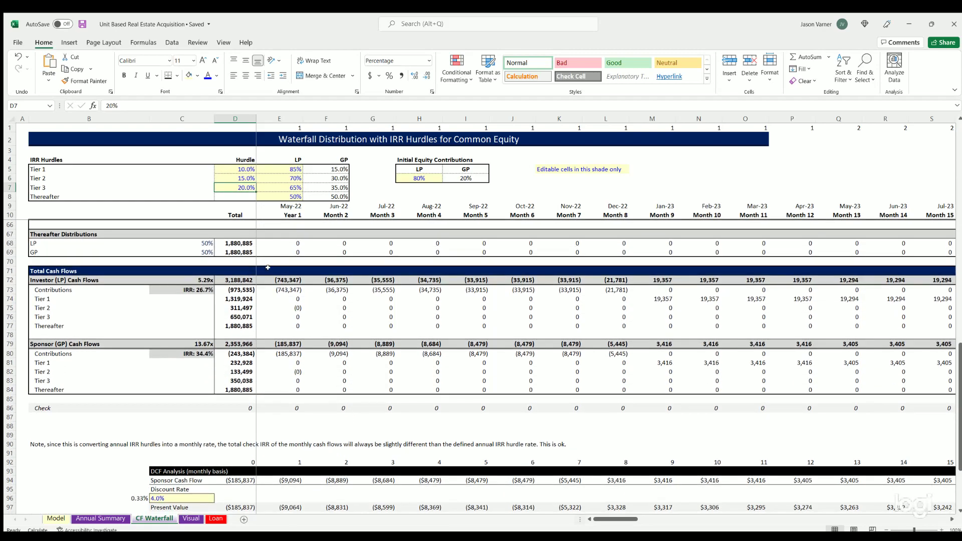
{"action": "scroll", "coordinate": [149, 321], "scroll_direction": "up", "scroll_amount": 18}
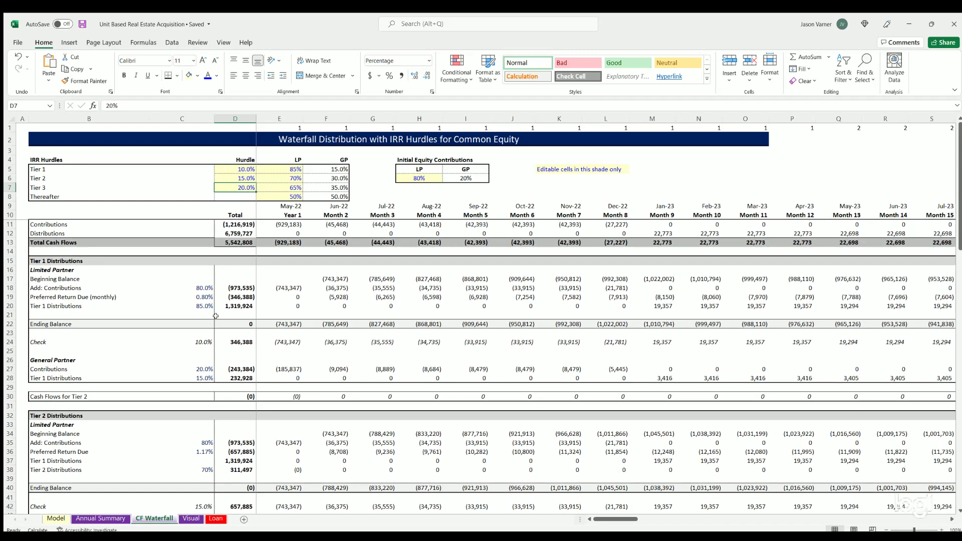
{"action": "scroll", "coordinate": [237, 357], "scroll_direction": "down", "scroll_amount": 4}
{"action": "scroll", "coordinate": [237, 357], "scroll_direction": "down", "scroll_amount": 14}
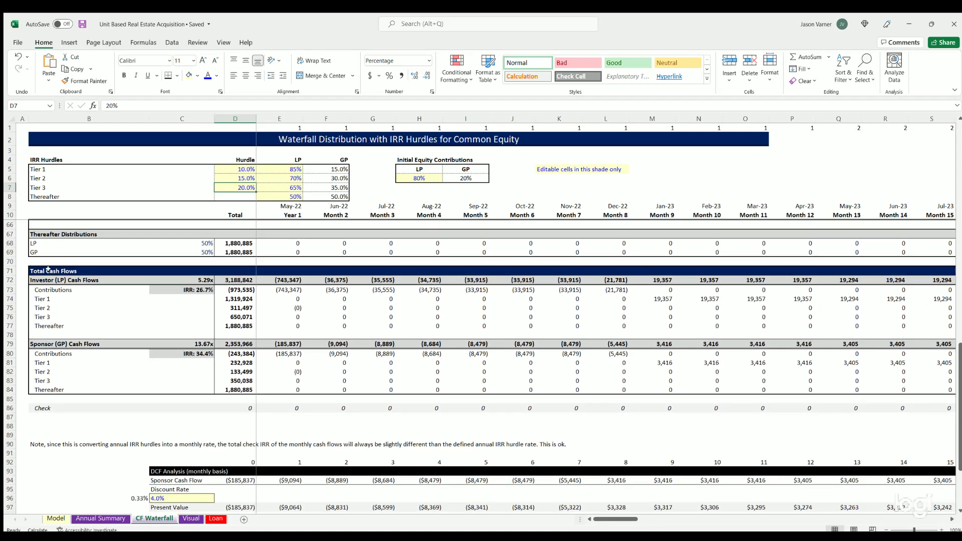
{"action": "left_click", "coordinate": [74, 282]}
{"action": "left_click", "coordinate": [70, 344]}
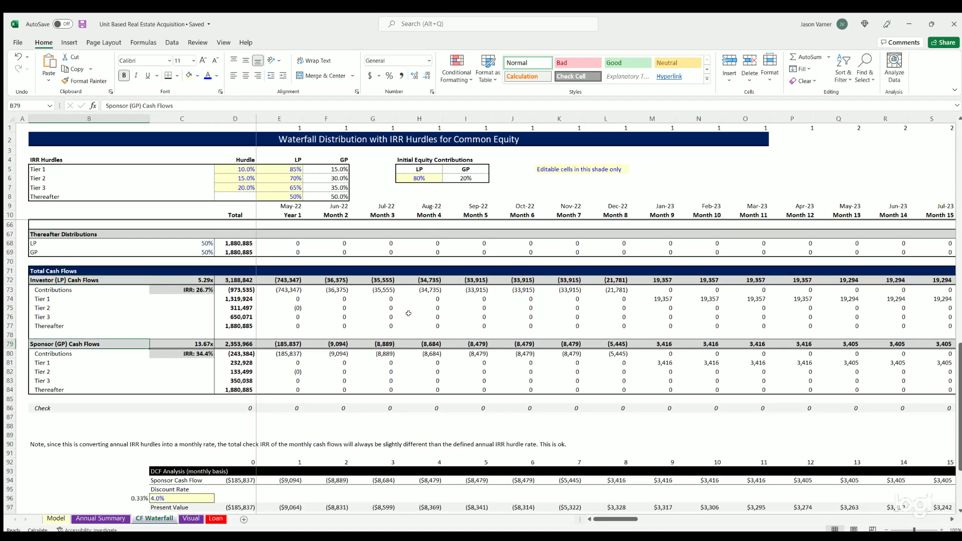
Set the Tier 1 LP distribution share to 100%.
{"action": "left_click", "coordinate": [242, 169]}
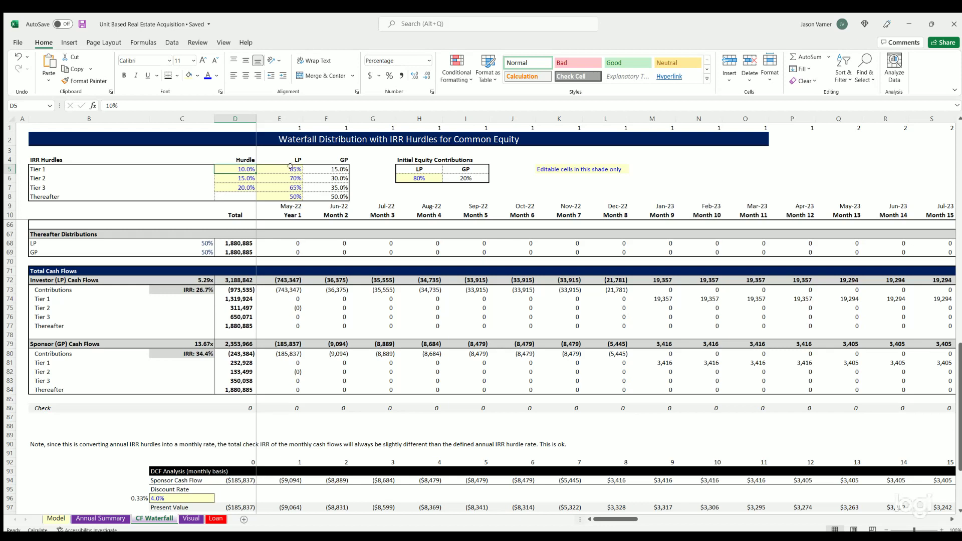
{"action": "left_click", "coordinate": [290, 167]}
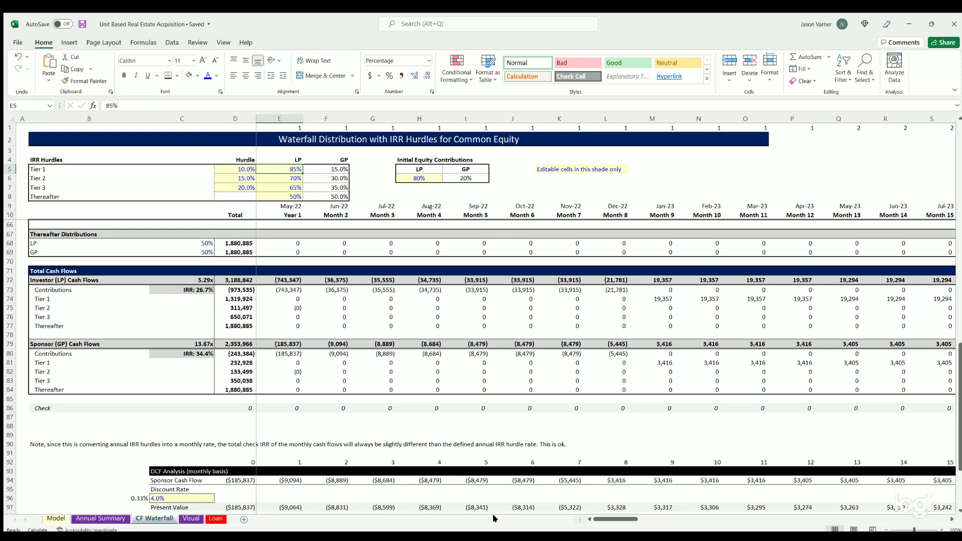
{"action": "type", "text": "100"}
{"action": "key", "text": "Return"}
{"action": "key", "text": "Up"}
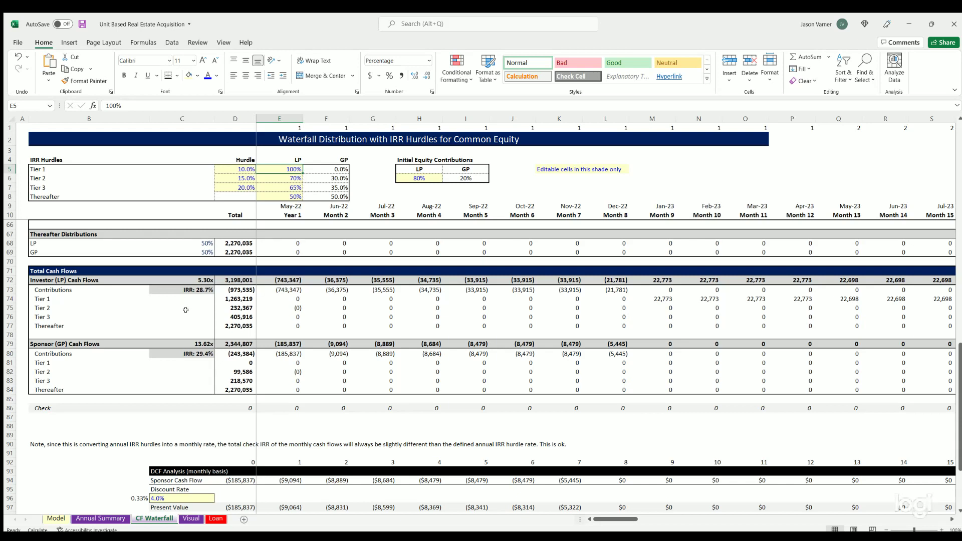
Check the initial equity contribution split and set the Tier 1 LP distribution share to 80%.
{"action": "left_click", "coordinate": [460, 178]}
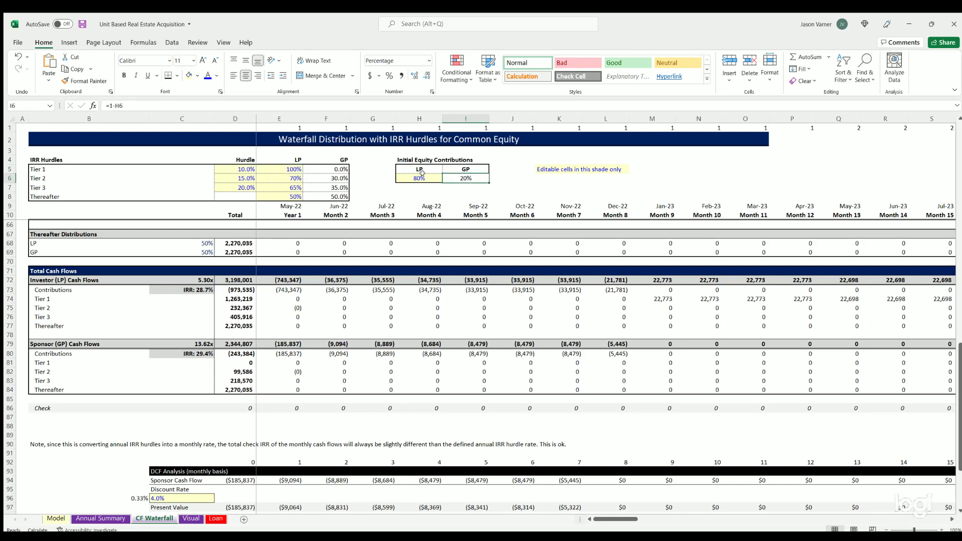
{"action": "left_click", "coordinate": [422, 175]}
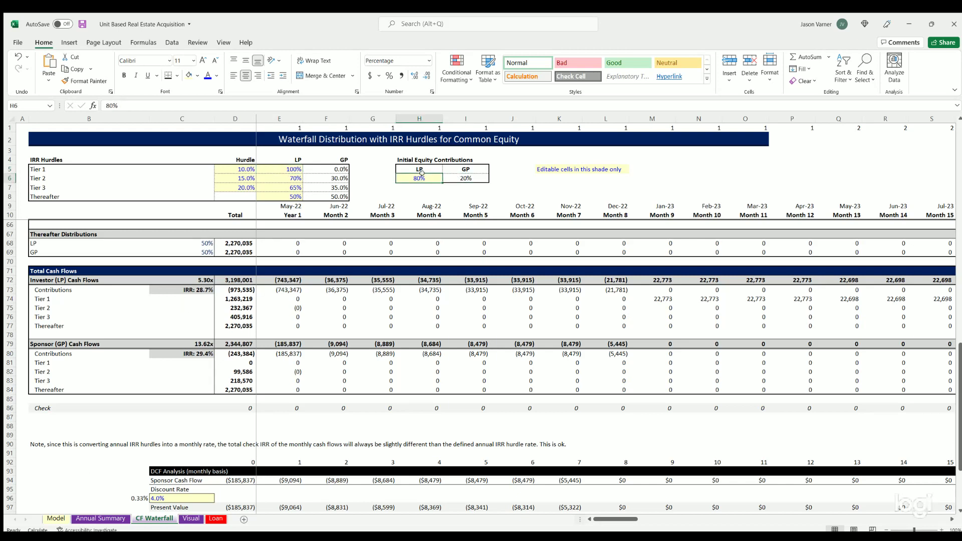
{"action": "left_click", "coordinate": [272, 168]}
{"action": "type", "text": "80"}
{"action": "key", "text": "Return"}
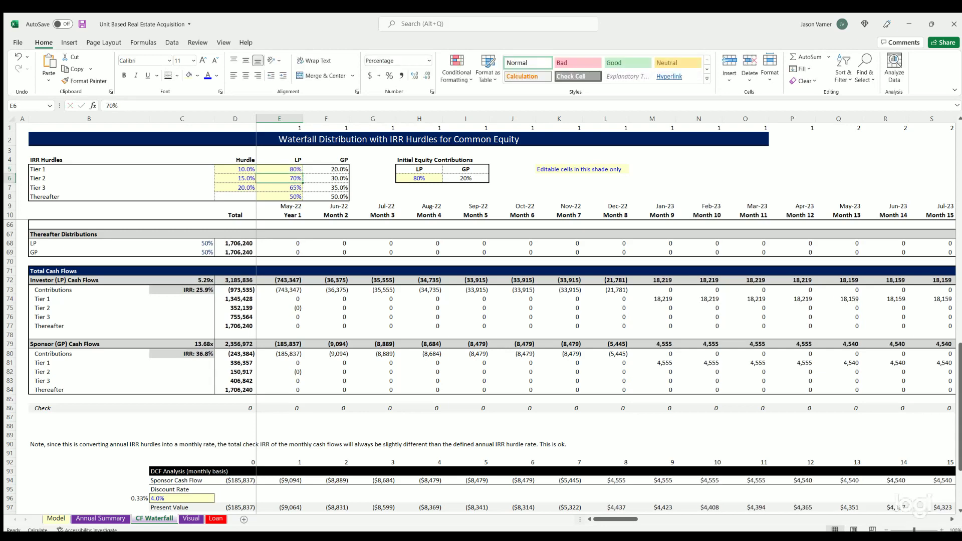
Compare the initial equity split with the tier splits, the Tier 1 and Tier 3 hurdles and the Thereafter LP share.
{"action": "left_click", "coordinate": [417, 177]}
{"action": "left_click", "coordinate": [463, 175]}
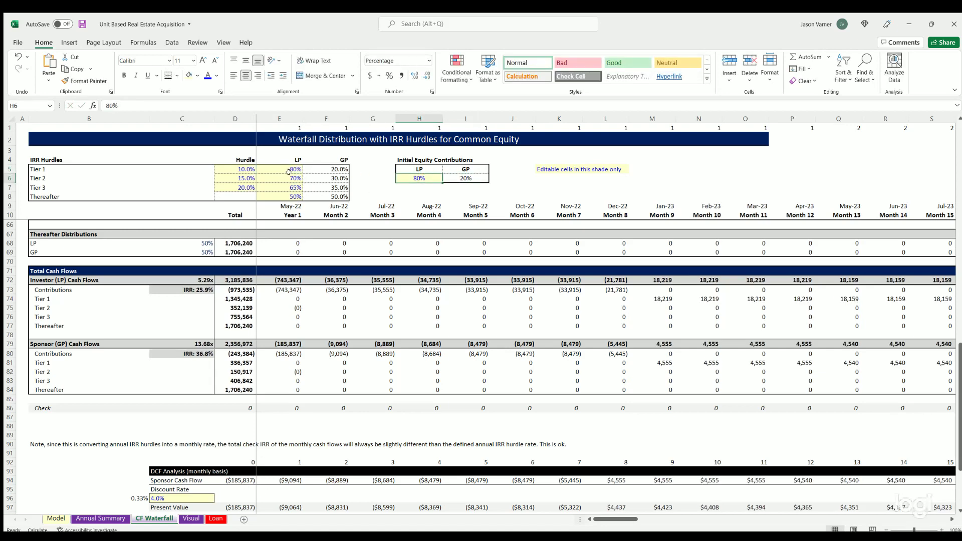
{"action": "left_click", "coordinate": [324, 177]}
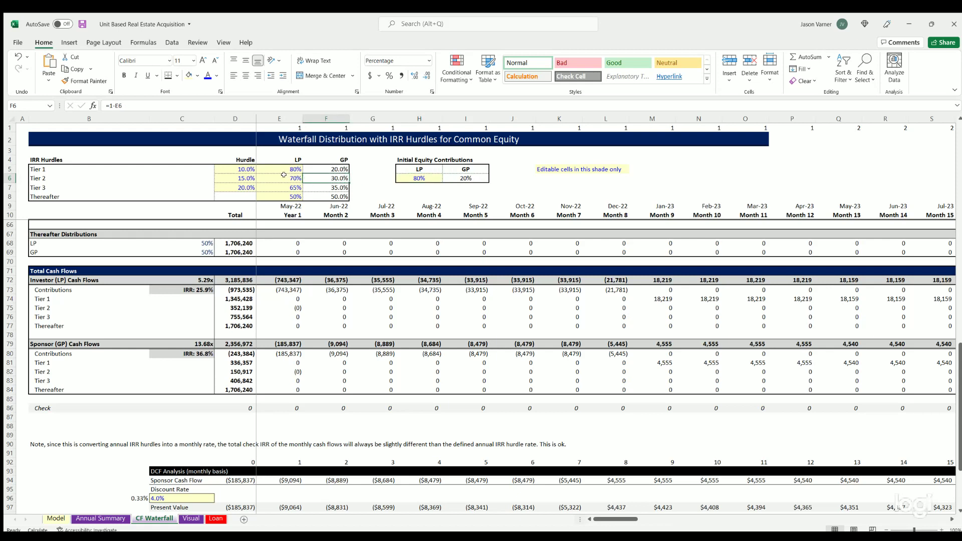
{"action": "left_click", "coordinate": [237, 169]}
{"action": "left_click", "coordinate": [237, 187]}
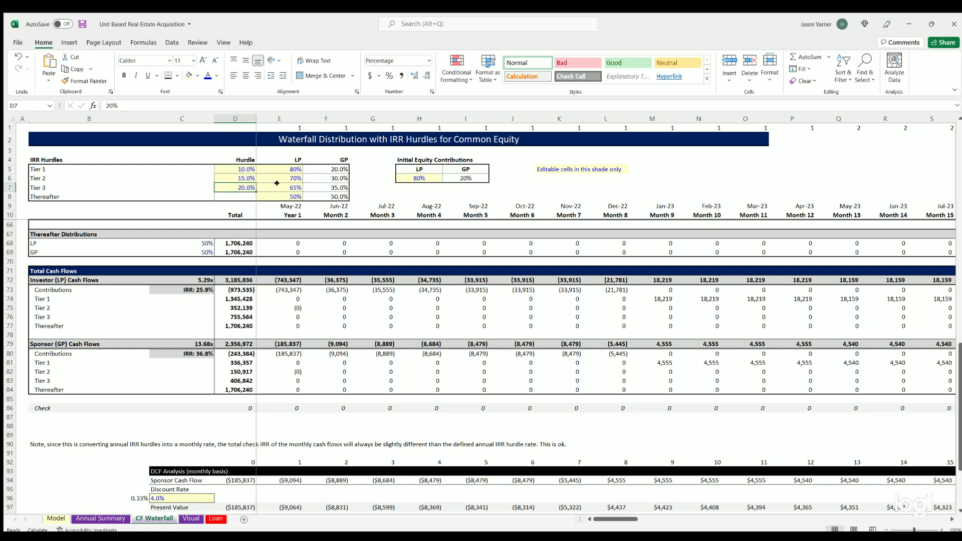
{"action": "left_click", "coordinate": [276, 186]}
{"action": "left_click", "coordinate": [281, 196]}
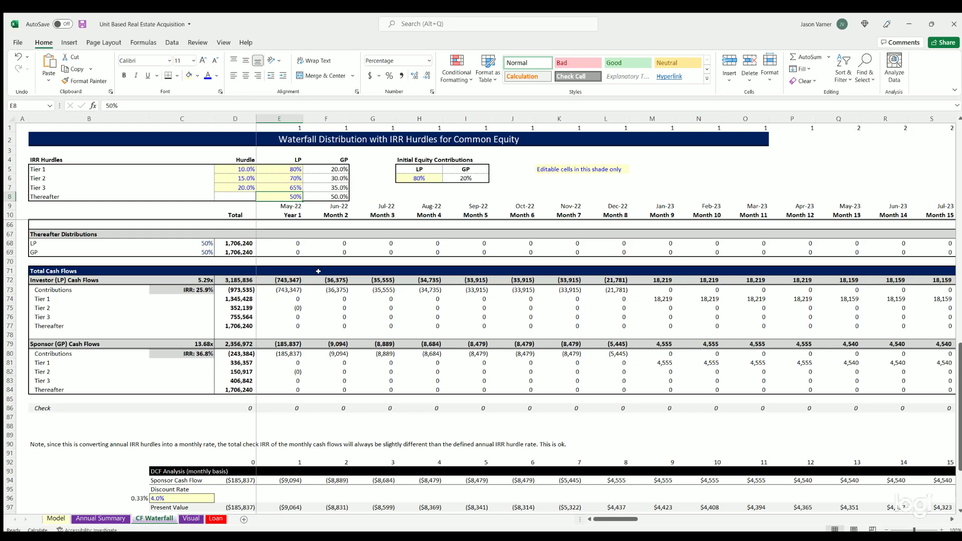
Examine the sponsor discount rate and the investor NPV formula in the monthly DCF Analysis.
{"action": "scroll", "coordinate": [300, 358], "scroll_direction": "down", "scroll_amount": 4}
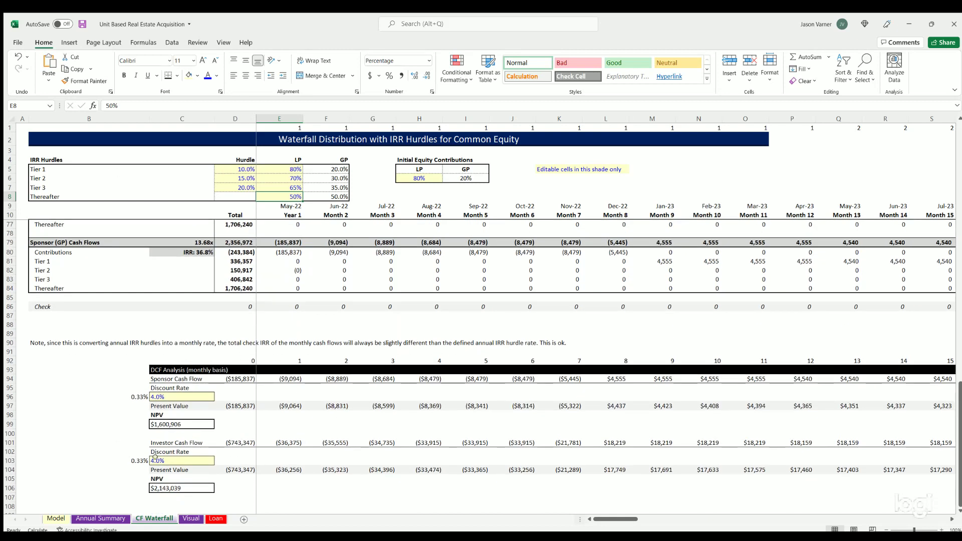
{"action": "scroll", "coordinate": [412, 288], "scroll_direction": "up", "scroll_amount": 4}
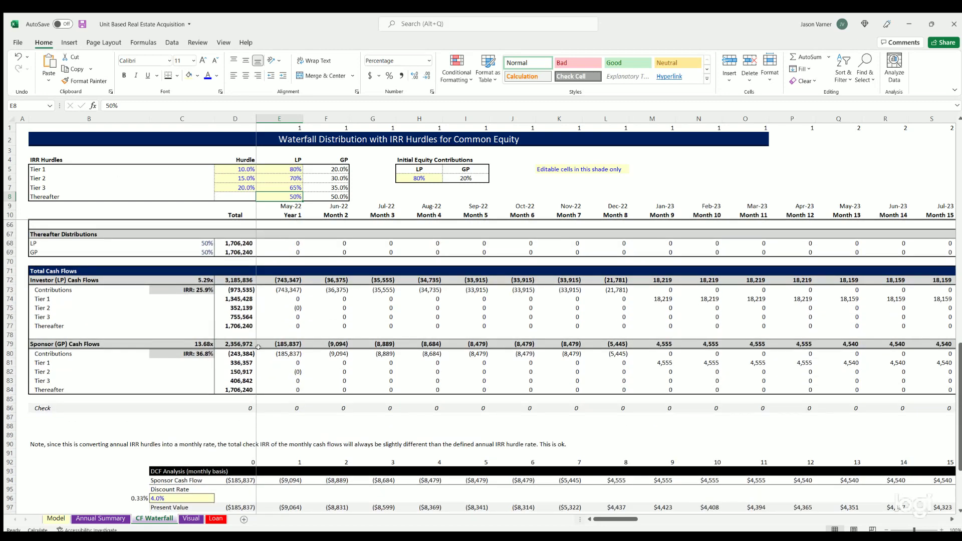
{"action": "scroll", "coordinate": [208, 301], "scroll_direction": "down", "scroll_amount": 7}
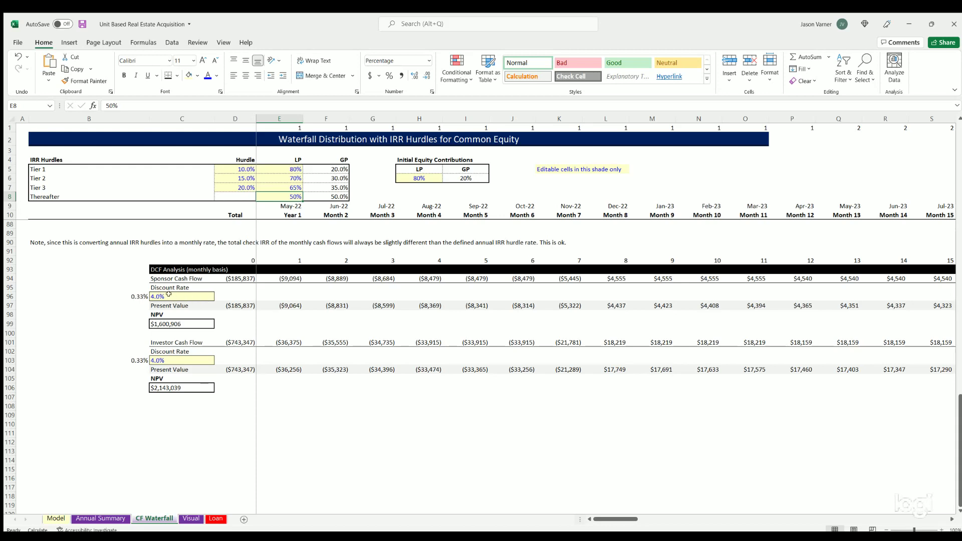
{"action": "left_click", "coordinate": [169, 295]}
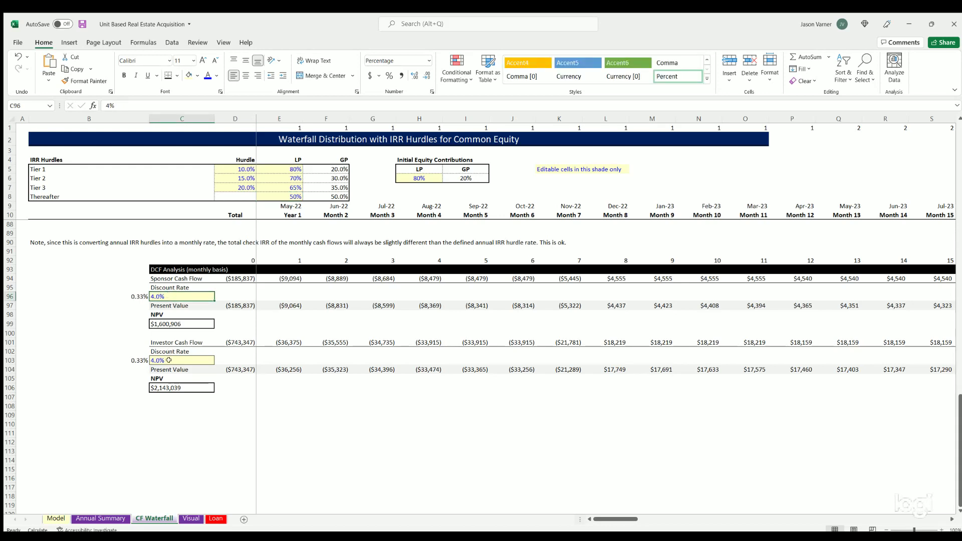
{"action": "left_click", "coordinate": [166, 385]}
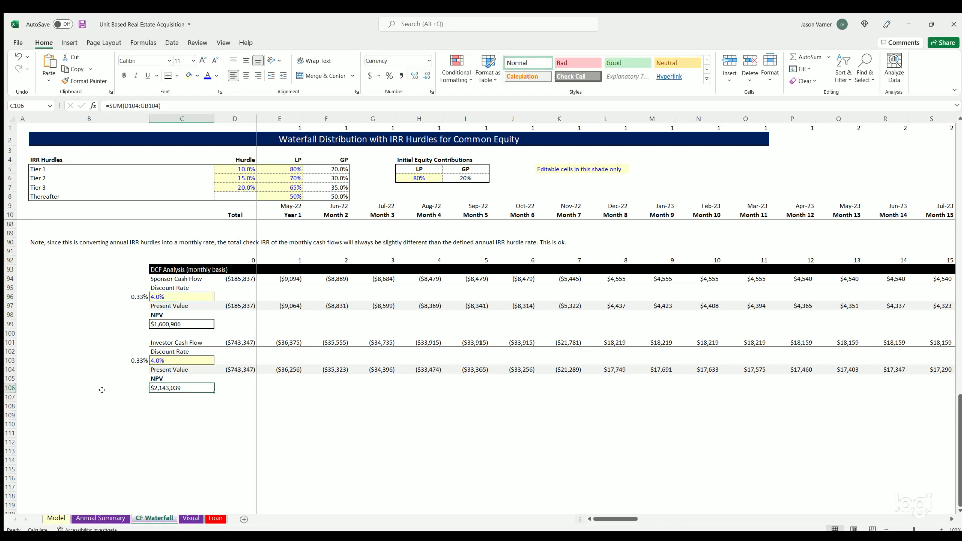
Examine the Tier 1 and Tier 2 hurdles, the monthly preferred return rate formula and the LP's monthly Tier 1 preferred return amounts.
{"action": "scroll", "coordinate": [100, 388], "scroll_direction": "up", "scroll_amount": 7}
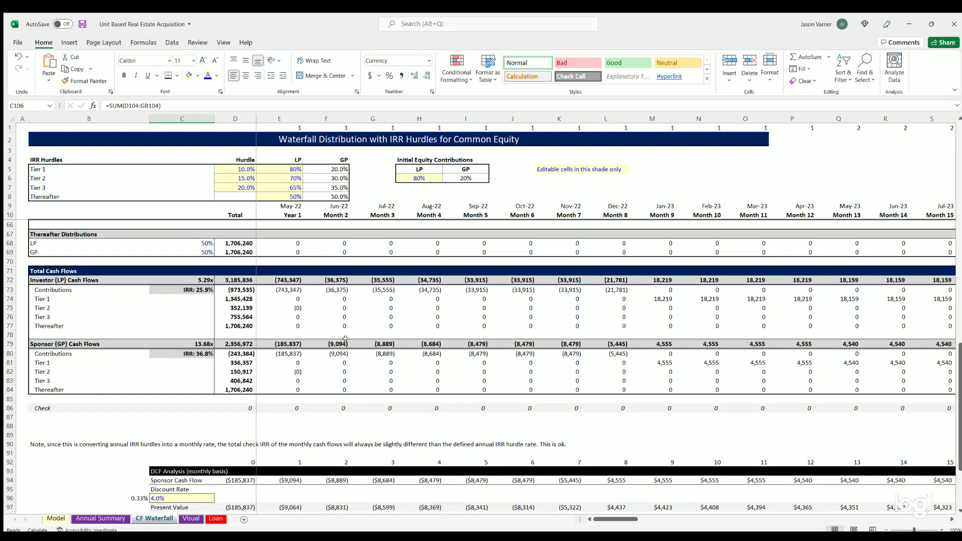
{"action": "scroll", "coordinate": [324, 345], "scroll_direction": "up", "scroll_amount": 18}
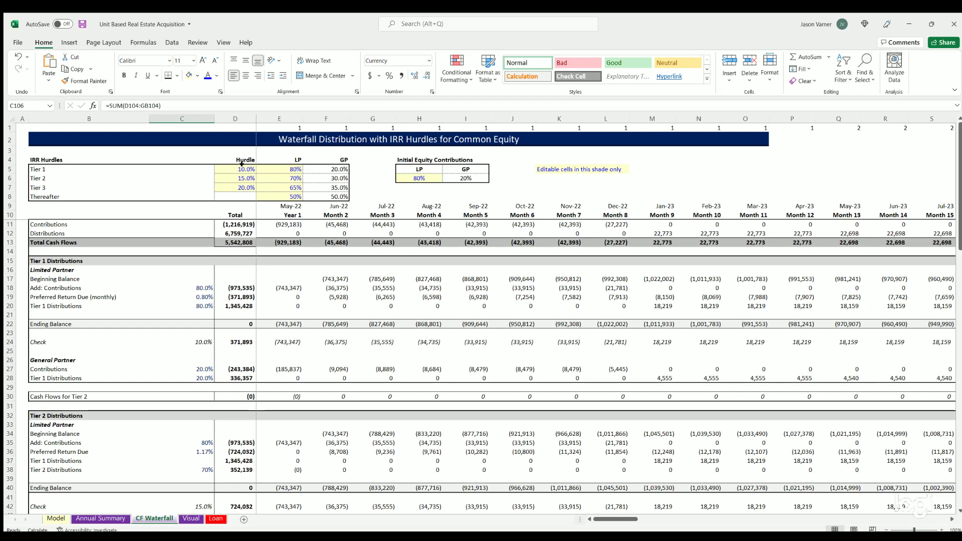
{"action": "left_click", "coordinate": [240, 172]}
{"action": "left_click", "coordinate": [240, 176]}
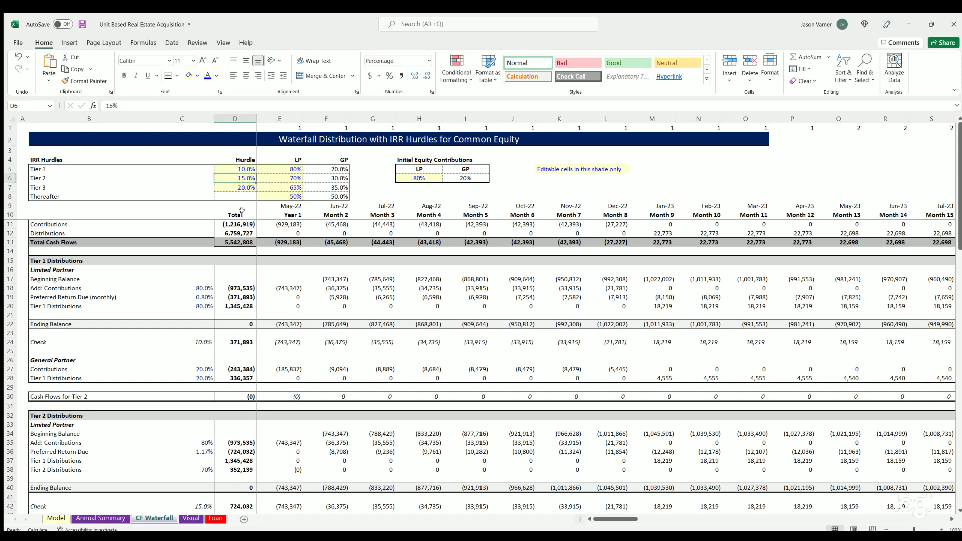
{"action": "left_click", "coordinate": [197, 295]}
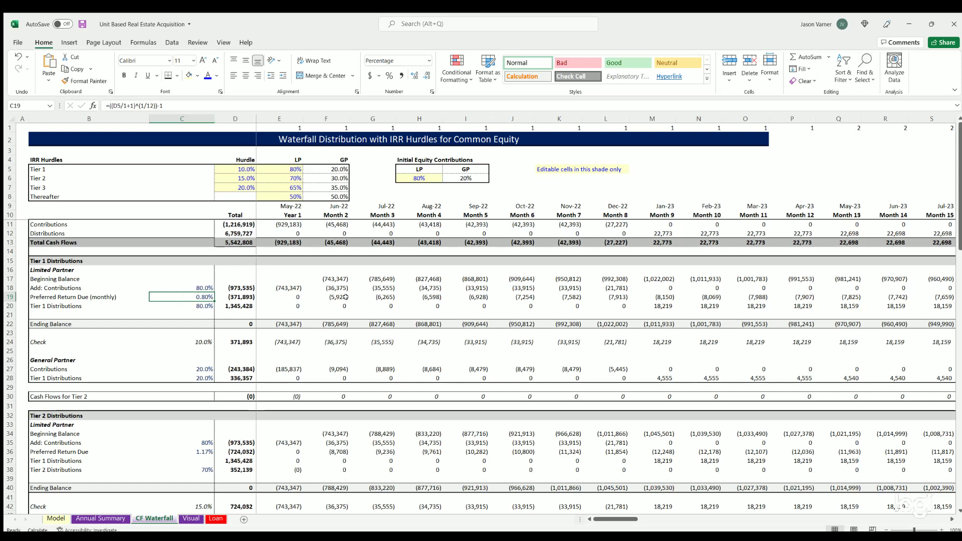
{"action": "left_click_drag", "start_coordinate": [337, 294], "coordinate": [599, 297]}
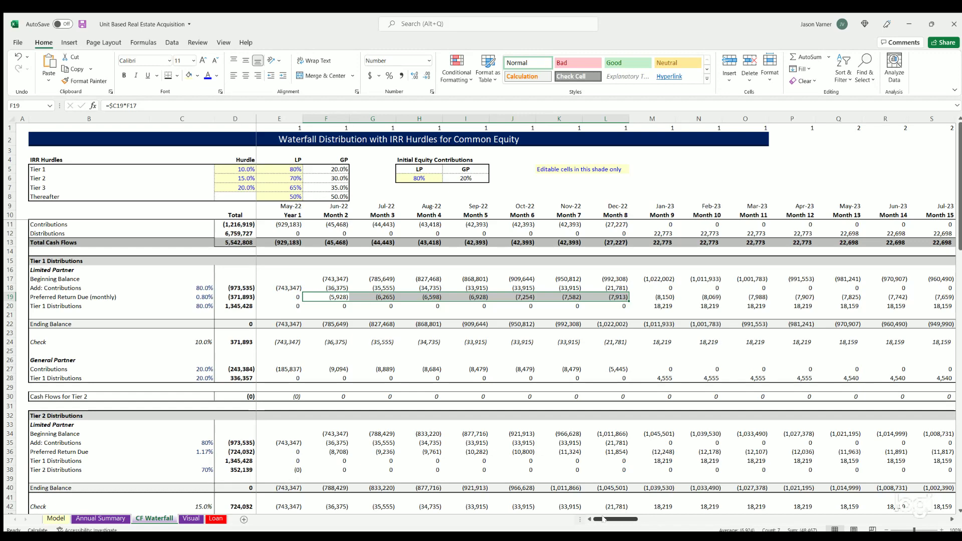
Find the month in which the limited partner's Tier 1 ending balance is fully paid down.
{"action": "left_click", "coordinate": [682, 520]}
{"action": "left_click_drag", "start_coordinate": [764, 519], "coordinate": [804, 519]}
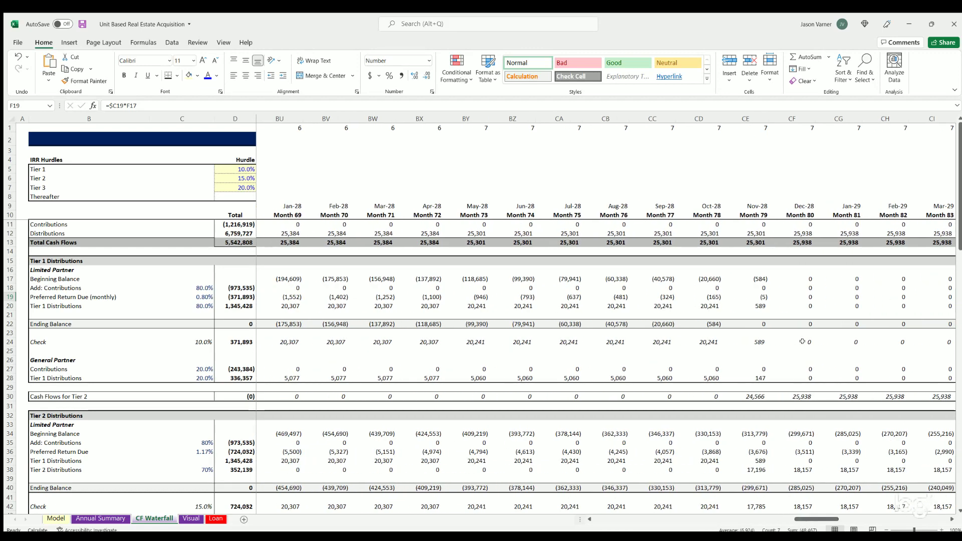
{"action": "left_click", "coordinate": [757, 322]}
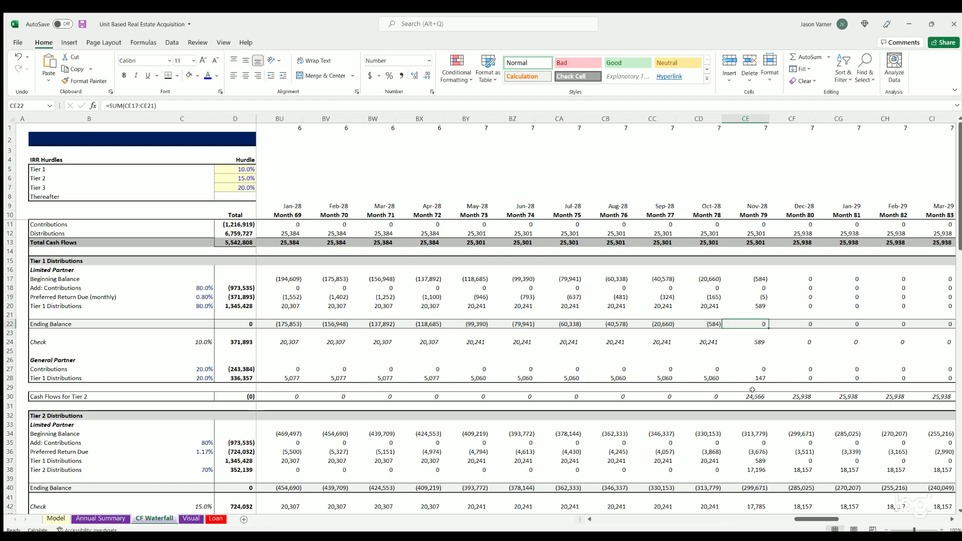
Trace the investor's cash flows over the months as distributions move from Tier 2 to Tier 3 and the Thereafter tier.
{"action": "scroll", "coordinate": [752, 389], "scroll_direction": "down", "scroll_amount": 20}
{"action": "scroll", "coordinate": [752, 389], "scroll_direction": "up", "scroll_amount": 8}
{"action": "left_click", "coordinate": [752, 307]}
{"action": "left_click_drag", "start_coordinate": [805, 519], "coordinate": [872, 519]}
{"action": "left_click", "coordinate": [706, 316]}
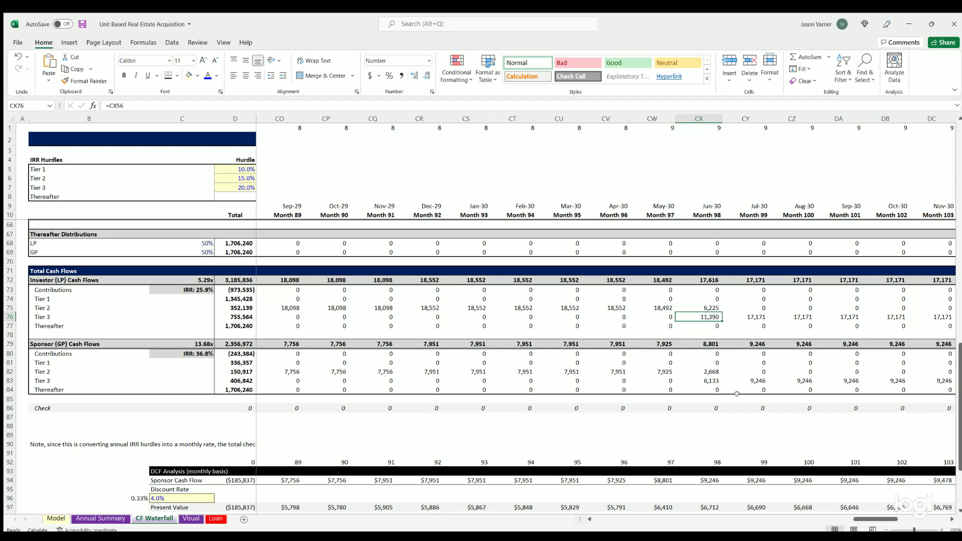
{"action": "left_click_drag", "start_coordinate": [871, 520], "coordinate": [927, 519]}
{"action": "left_click", "coordinate": [927, 325]}
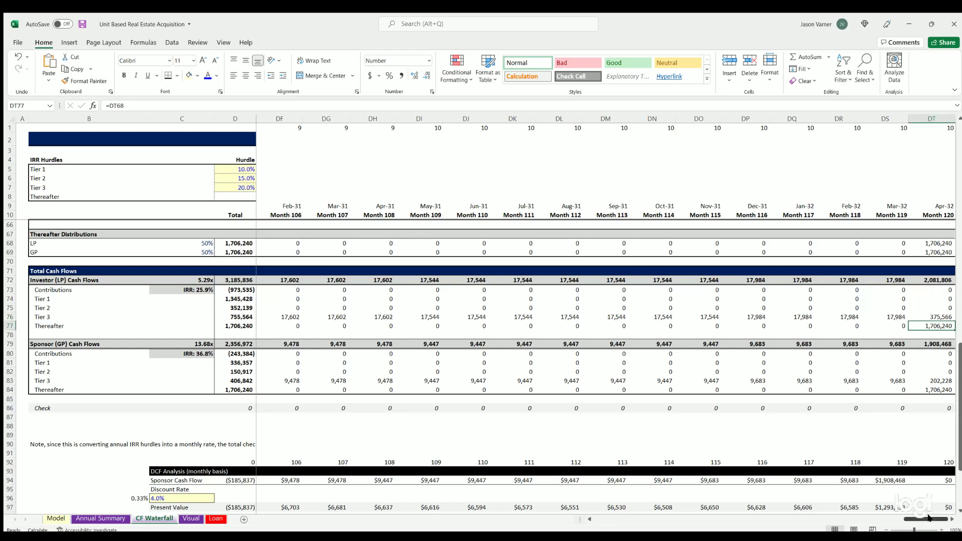
Review the IRR hurdles and the LP distribution shares for Tiers 1 to 3 in the waterfall's hurdle table.
{"action": "left_click_drag", "start_coordinate": [926, 519], "coordinate": [604, 518]}
{"action": "scroll", "coordinate": [267, 207], "scroll_direction": "up", "scroll_amount": 11}
{"action": "left_click", "coordinate": [272, 167]}
{"action": "left_click", "coordinate": [236, 169]}
{"action": "left_click", "coordinate": [242, 179]}
{"action": "left_click", "coordinate": [242, 188]}
{"action": "left_click", "coordinate": [277, 168]}
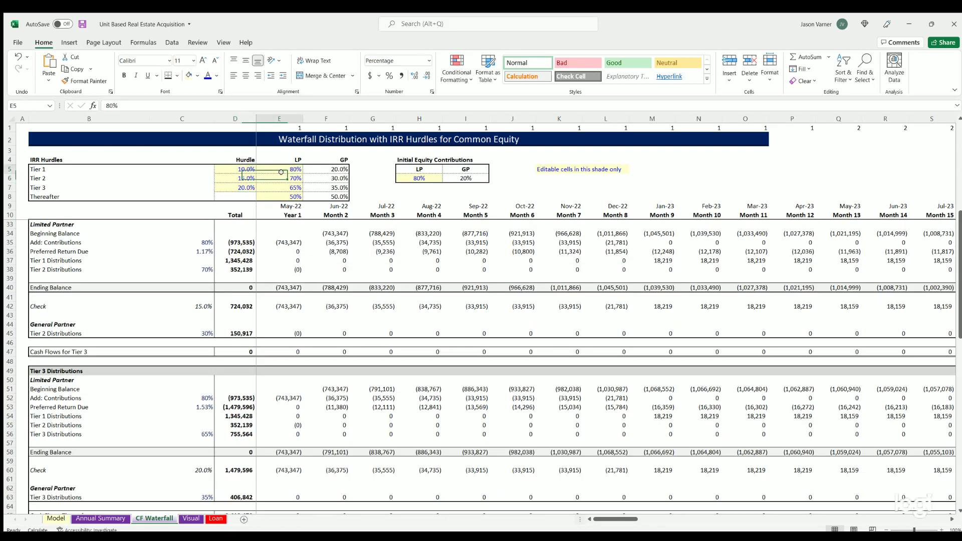
{"action": "left_click", "coordinate": [281, 179]}
{"action": "left_click", "coordinate": [281, 187]}
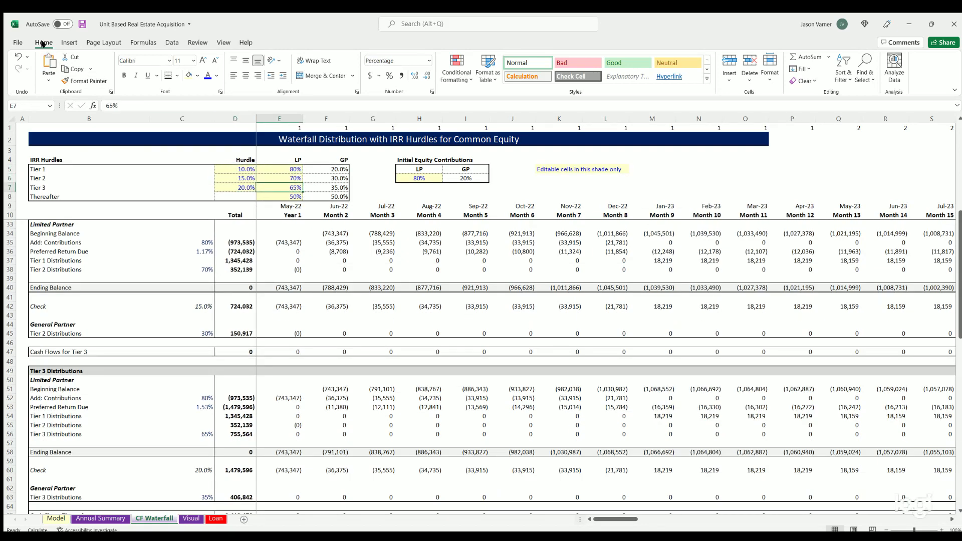
Save the workbook and return to the start of the waterfall's Tier 1 section.
{"action": "left_click", "coordinate": [82, 25]}
{"action": "scroll", "coordinate": [286, 316], "scroll_direction": "up", "scroll_amount": 7}
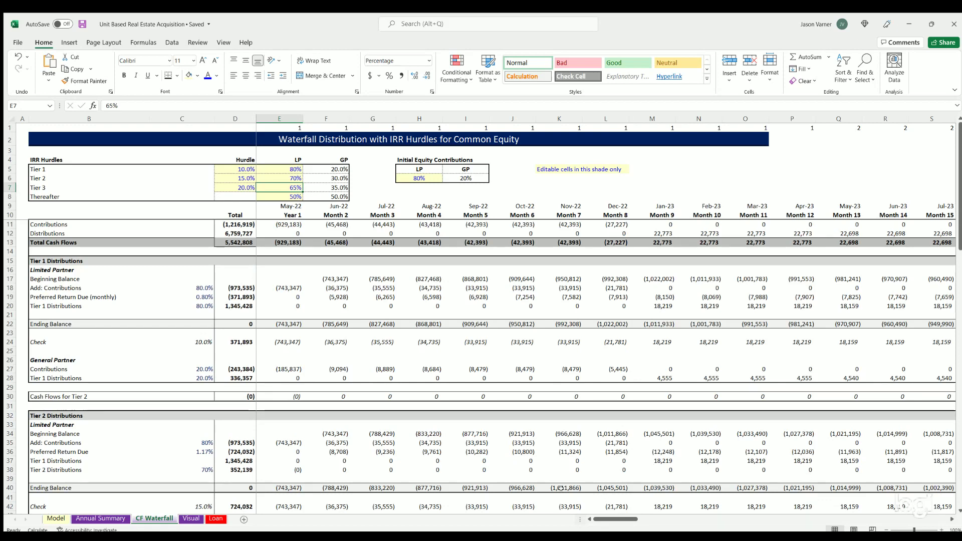
Look over the Annual Summary and the Visual sheet's charts of contributions, net operating income, exit value and annual cash flow.
{"action": "left_click", "coordinate": [90, 520]}
{"action": "scroll", "coordinate": [108, 463], "scroll_direction": "up", "scroll_amount": 20}
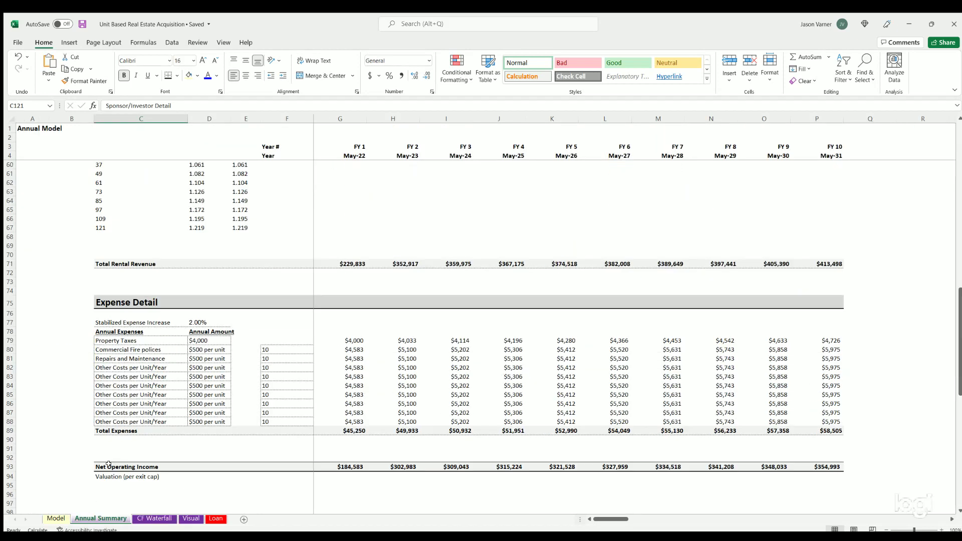
{"action": "left_click", "coordinate": [191, 519]}
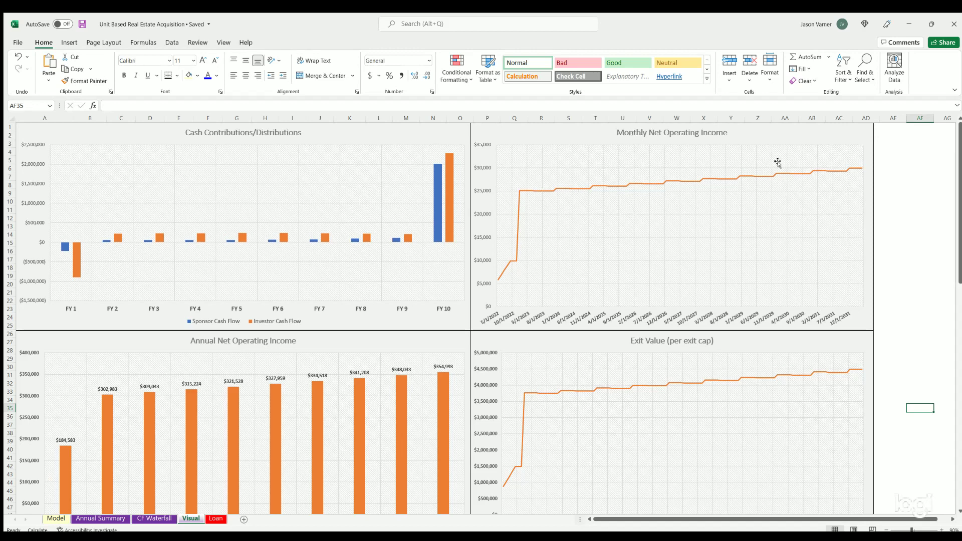
{"action": "scroll", "coordinate": [187, 283], "scroll_direction": "down", "scroll_amount": 4}
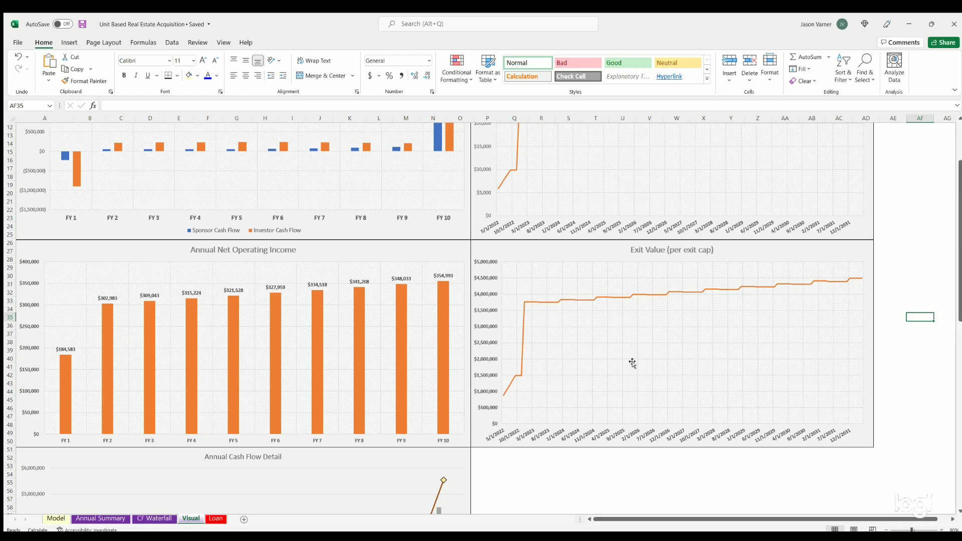
{"action": "scroll", "coordinate": [632, 363], "scroll_direction": "down", "scroll_amount": 11}
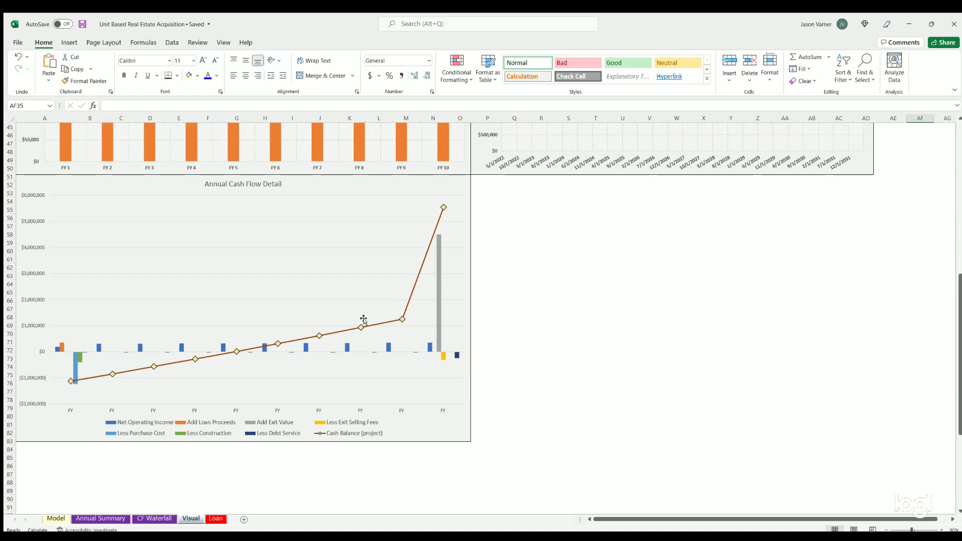
{"action": "scroll", "coordinate": [152, 391], "scroll_direction": "up", "scroll_amount": 15}
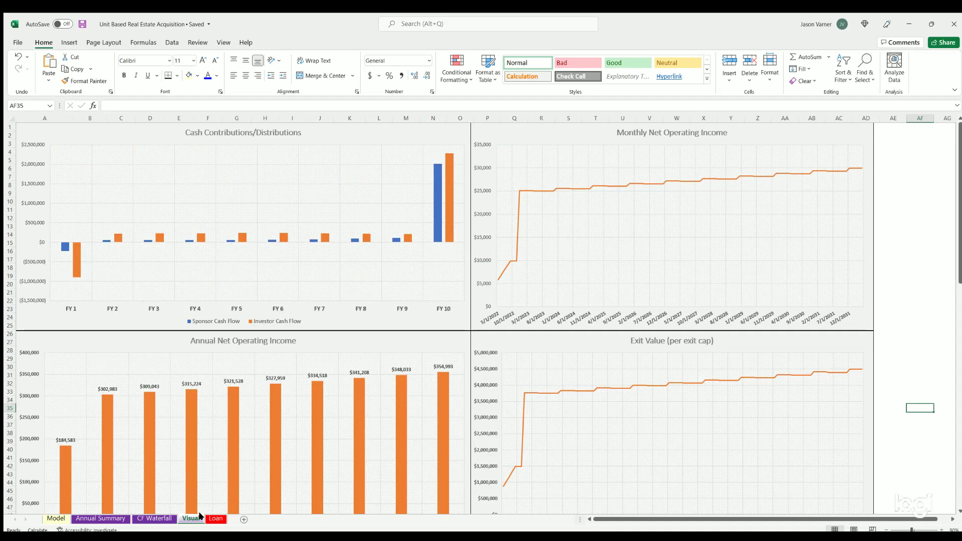
Check the debt schedule on the Loan sheet and return to the initial cost, debt and construction inputs on the Model sheet.
{"action": "left_click", "coordinate": [215, 519]}
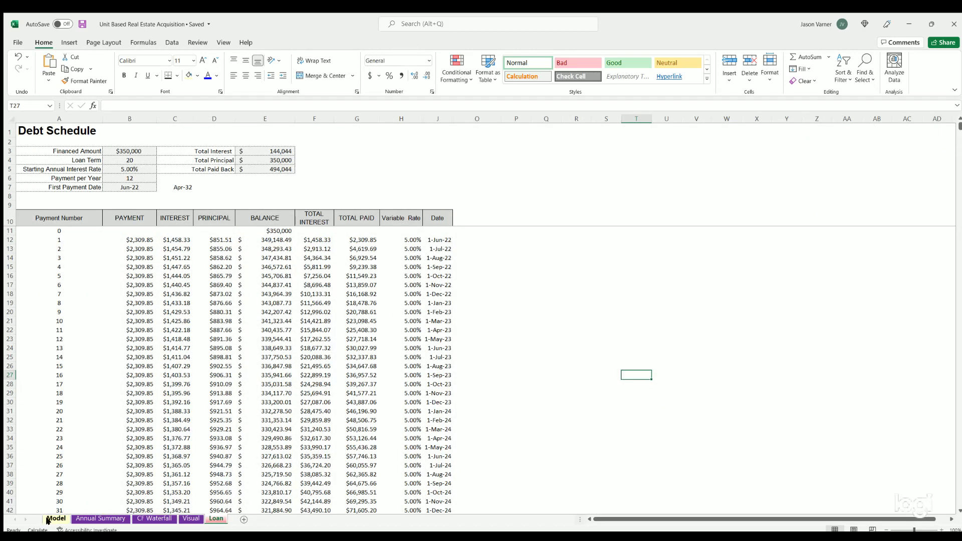
{"action": "left_click", "coordinate": [51, 520]}
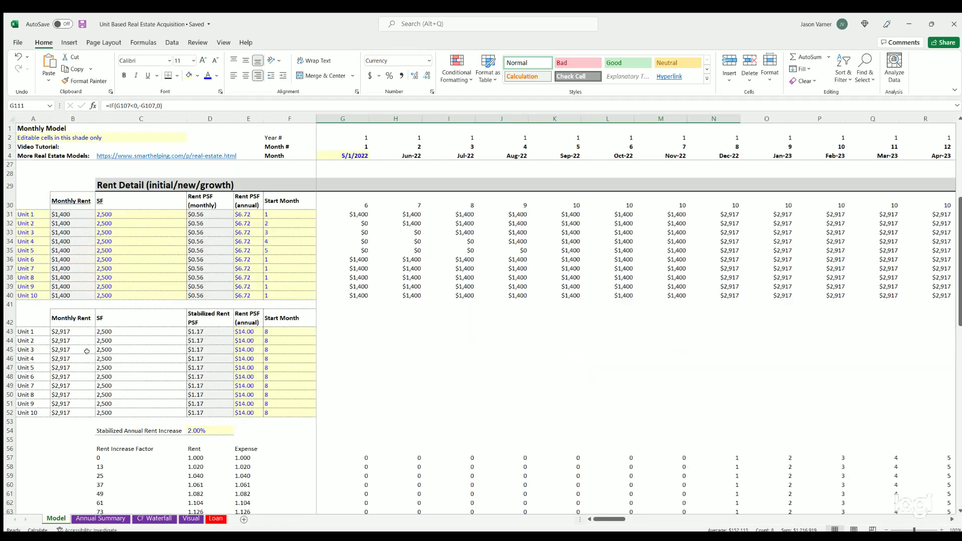
{"action": "scroll", "coordinate": [85, 350], "scroll_direction": "up", "scroll_amount": 8}
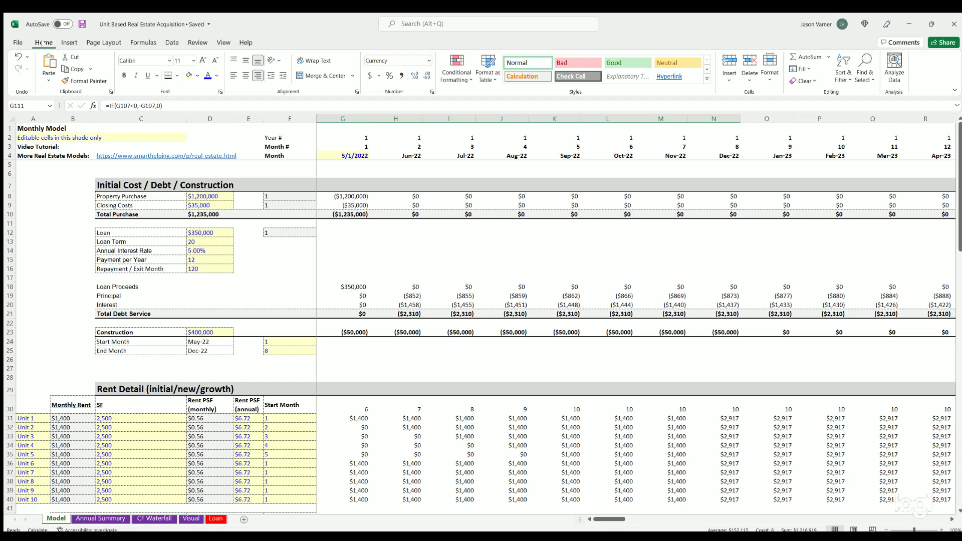
Save the workbook and look through the rent detail inputs on the Model sheet.
{"action": "left_click", "coordinate": [83, 24]}
{"action": "scroll", "coordinate": [67, 273], "scroll_direction": "down", "scroll_amount": 4}
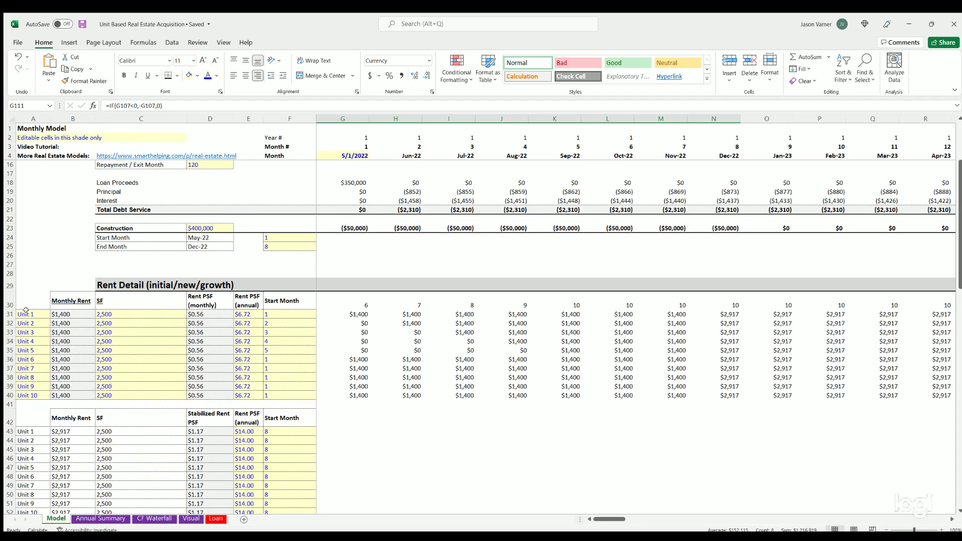
{"action": "scroll", "coordinate": [33, 349], "scroll_direction": "down", "scroll_amount": 11}
{"action": "scroll", "coordinate": [33, 349], "scroll_direction": "up", "scroll_amount": 15}
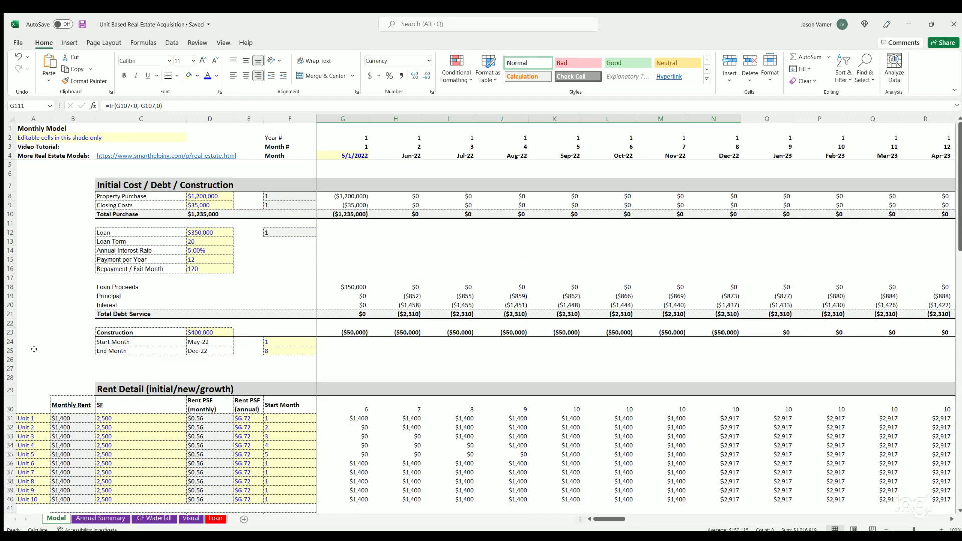